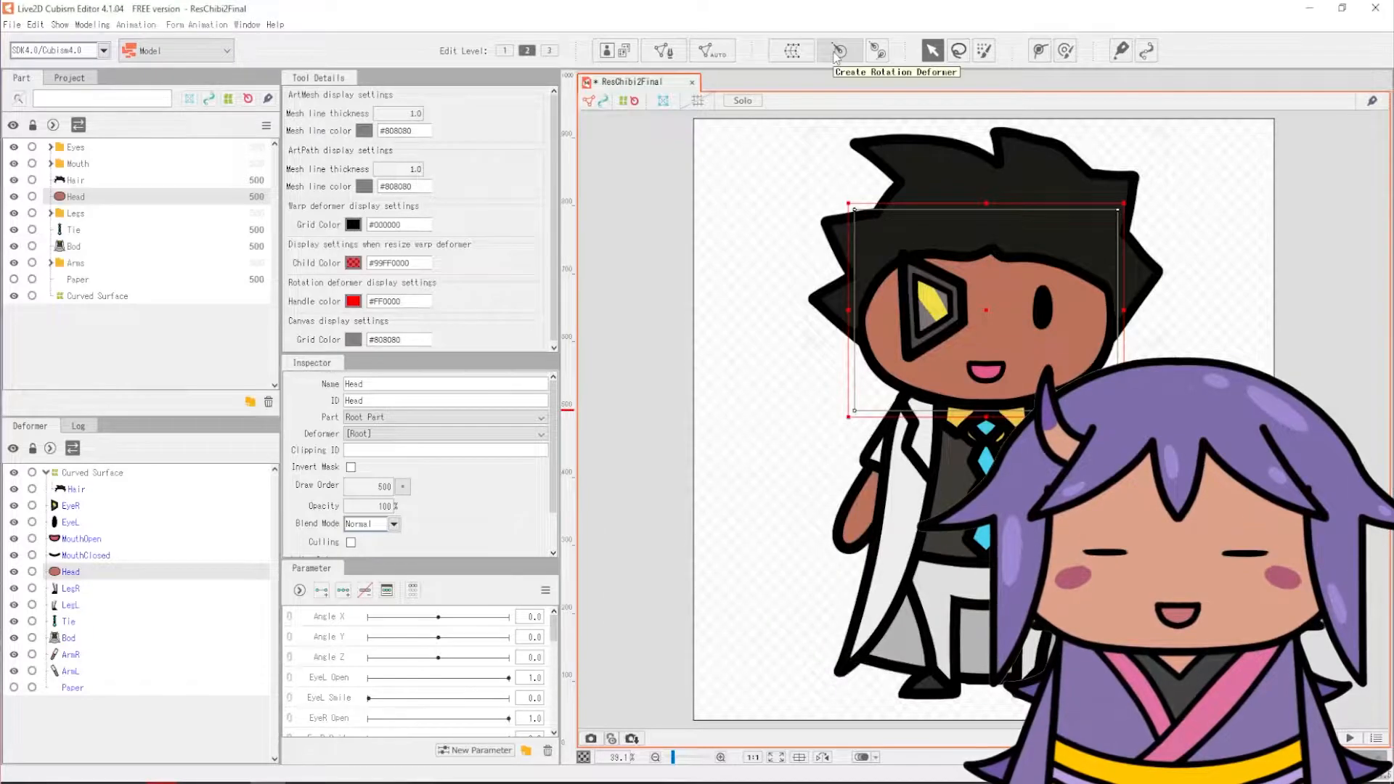
Step: Create a warp deformer named Head Deformer as the parent of the Head
left_click(952, 595)
left_click(791, 51)
key("Escape")
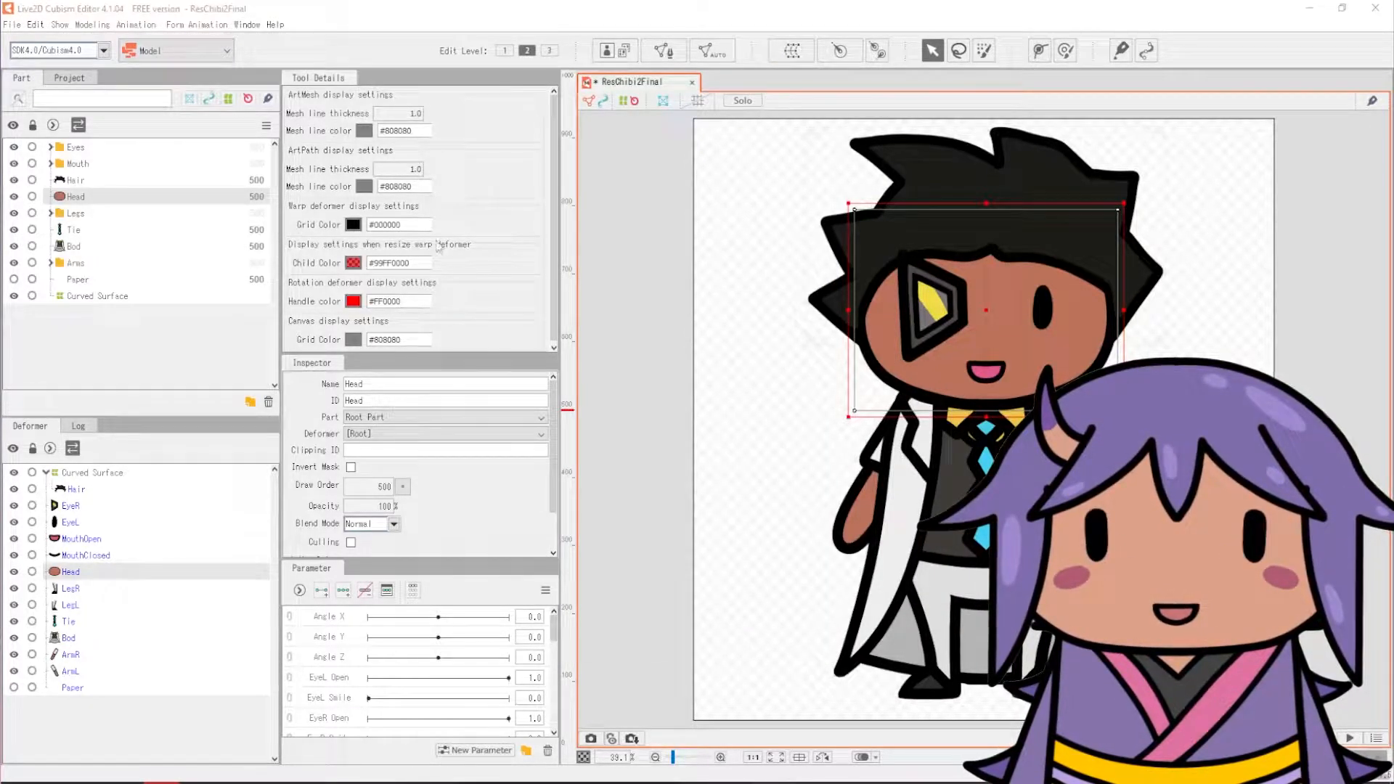
left_click(791, 51)
type("Head Deformer")
key("Return")
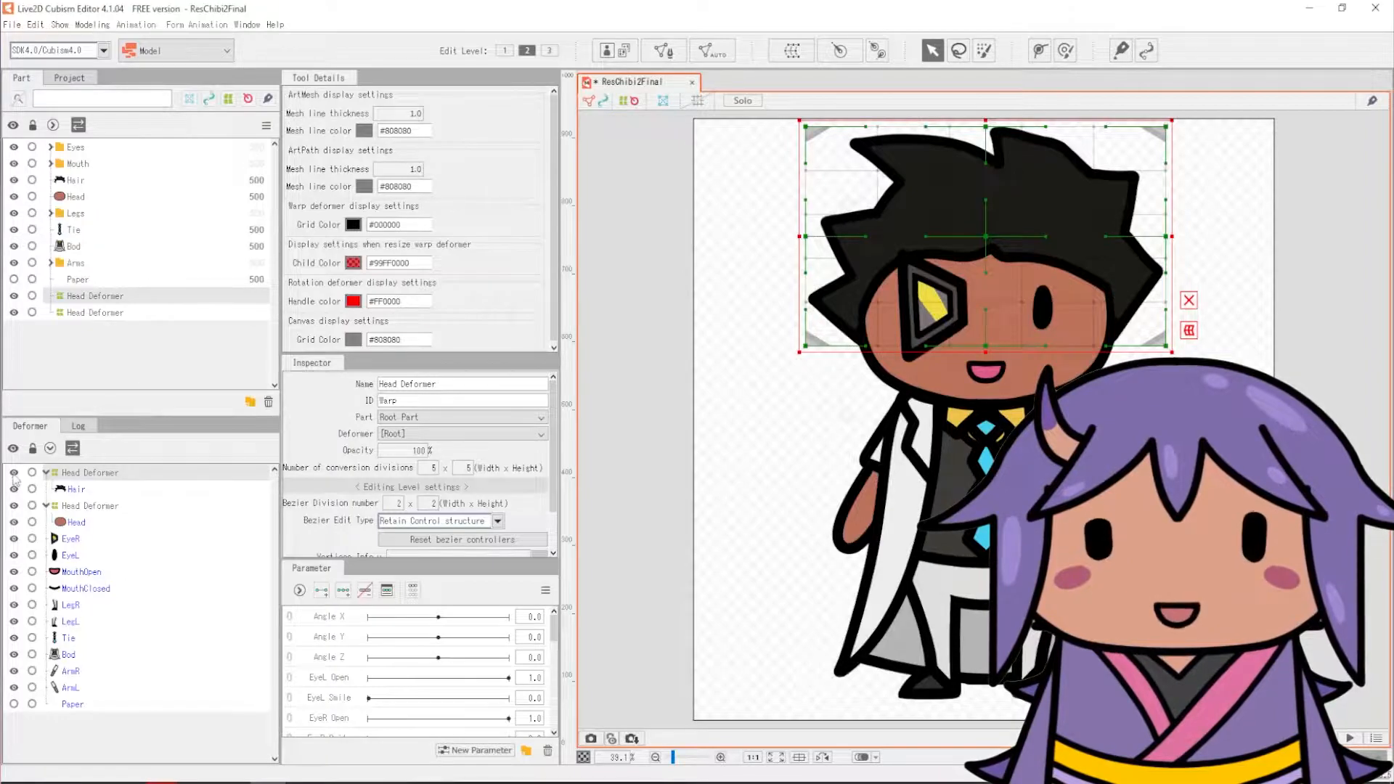
Step: Create separate warp deformers with the default names for EyeR and EyeL
left_click(71, 539)
left_click(804, 46)
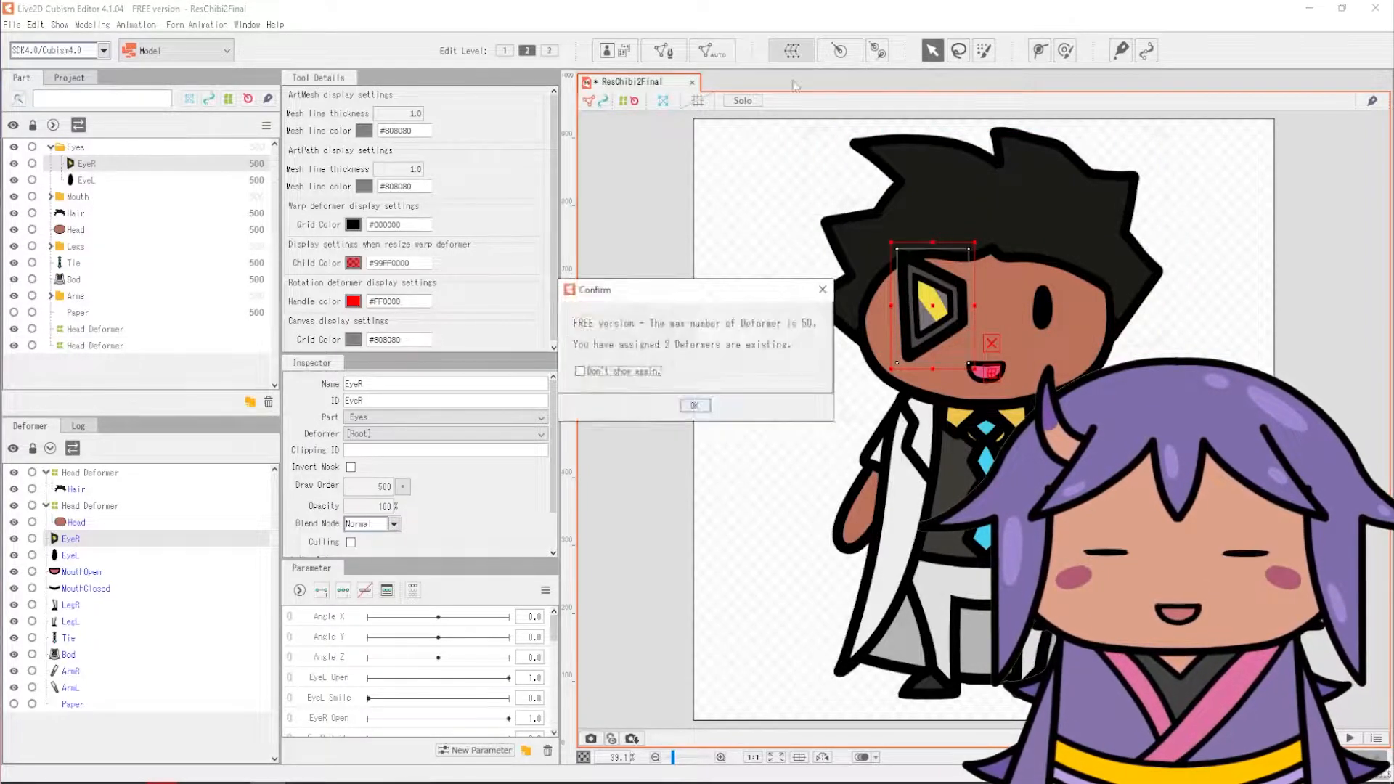
key("Return")
key("Return")
left_click(85, 180)
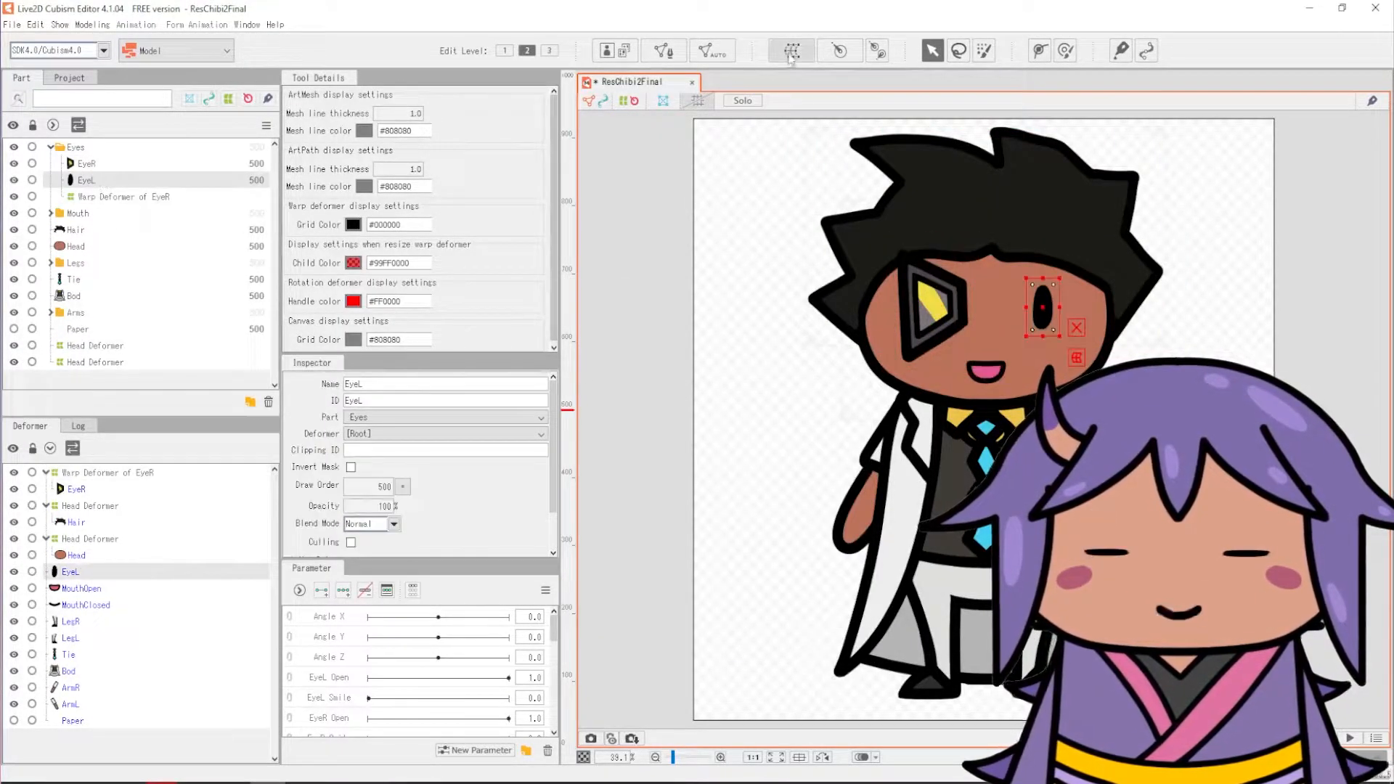
left_click(791, 50)
left_click(694, 405)
left_click(728, 647)
Step: Create a warp deformer for the Mouth part and parent MouthOpen and MouthClosed to it
left_click(51, 230)
left_click(77, 230)
left_click(791, 50)
left_click(694, 405)
left_click(994, 679)
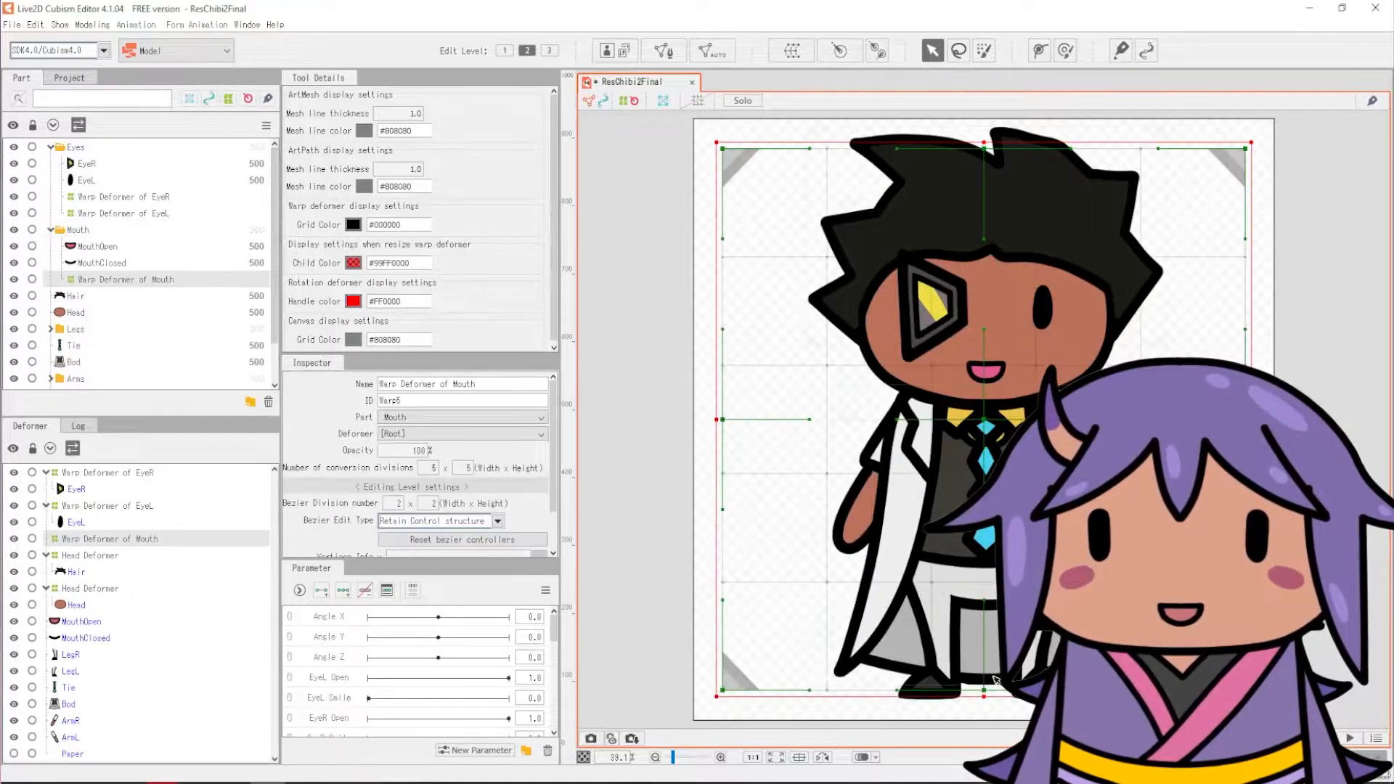
left_click(86, 622)
left_click(86, 638, "shift")
left_click_drag(85, 637, 102, 539)
Step: Shrink the mouth's warp deformer from all four sides so it fits closely around the mouth
left_click(734, 679)
left_click_drag(984, 697, 984, 396)
left_click_drag(984, 142, 984, 351)
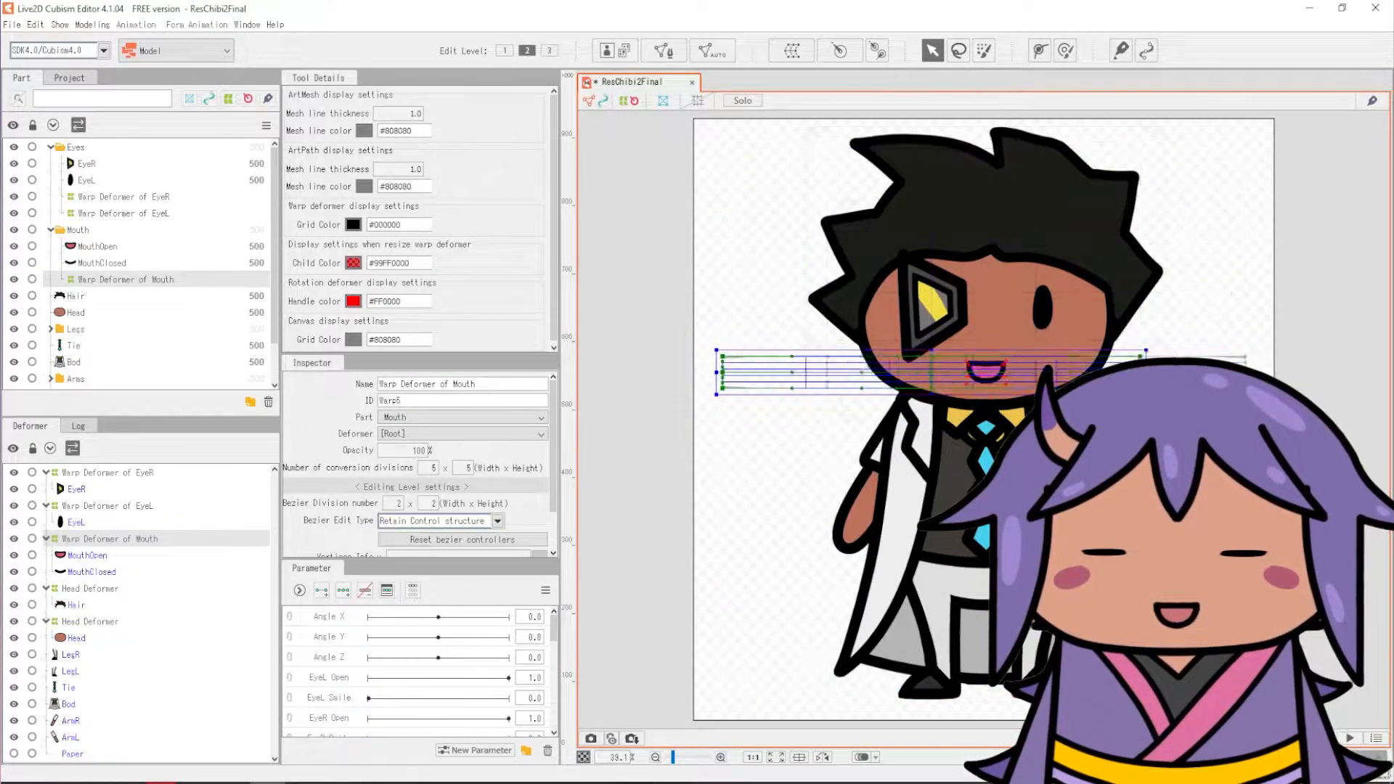
left_click_drag(1251, 372, 1020, 372)
left_click_drag(716, 372, 956, 373)
Step: Create warp deformers named Tie Deformer for the Tie and Bod Deformer for the Bod
left_click(87, 687)
left_click(793, 52)
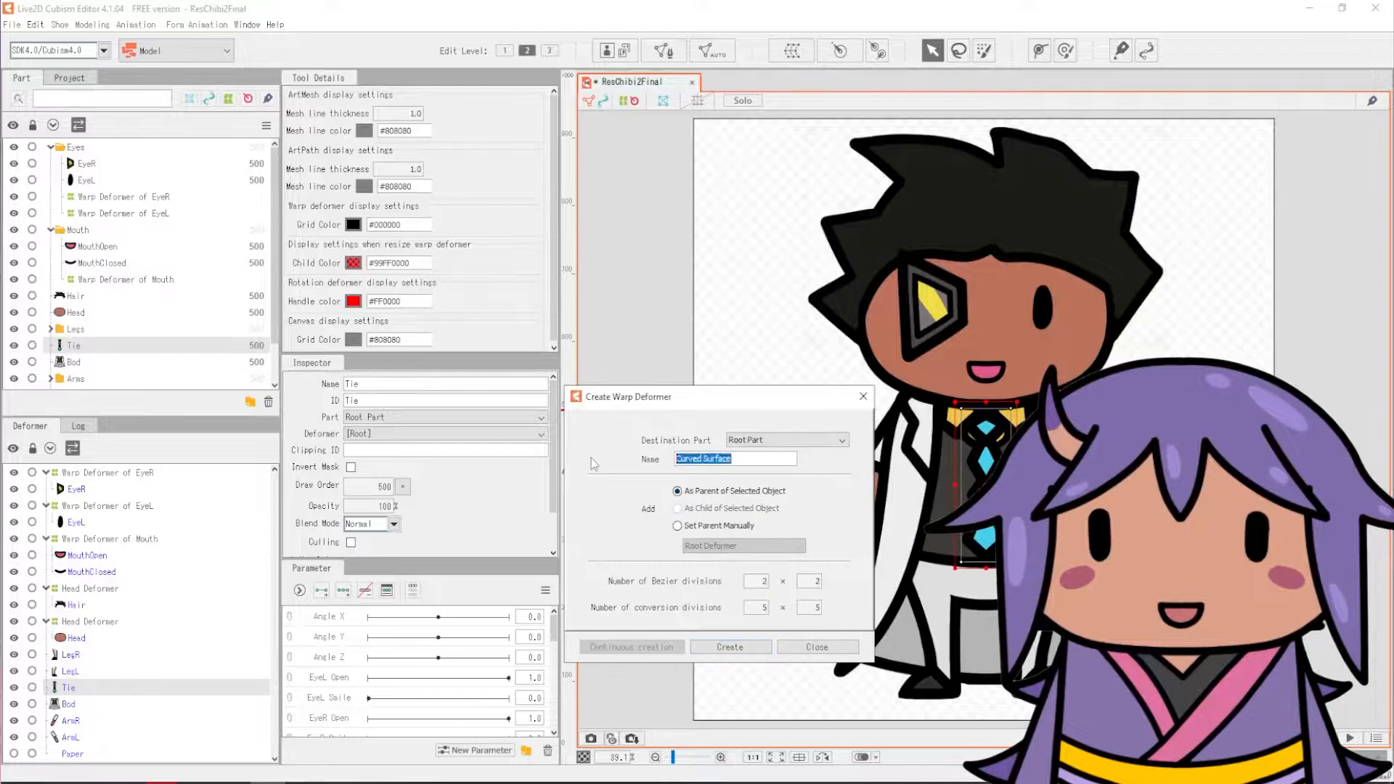
left_click(730, 647)
left_click(85, 720)
left_click(792, 50)
left_click(691, 406)
type("Bod Deformer")
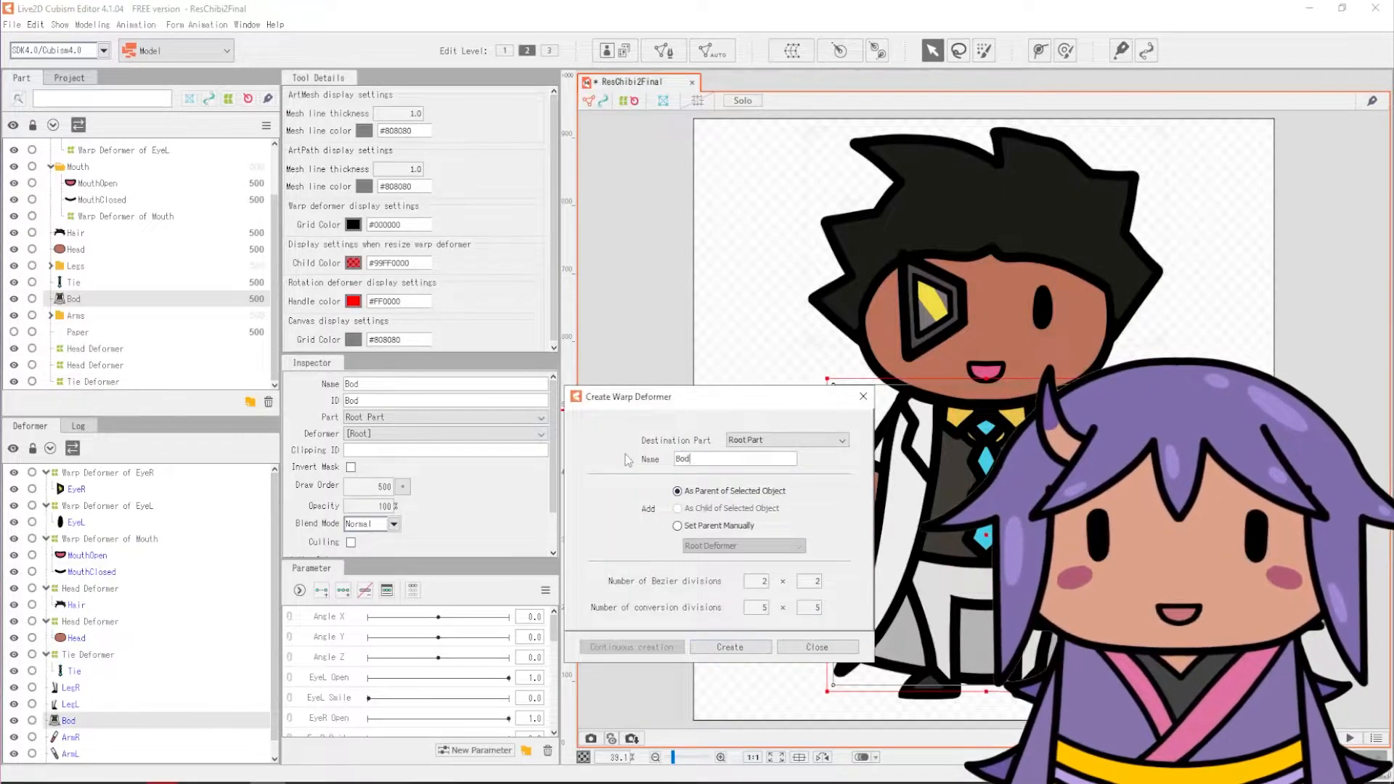
left_click(729, 646)
left_click(90, 723)
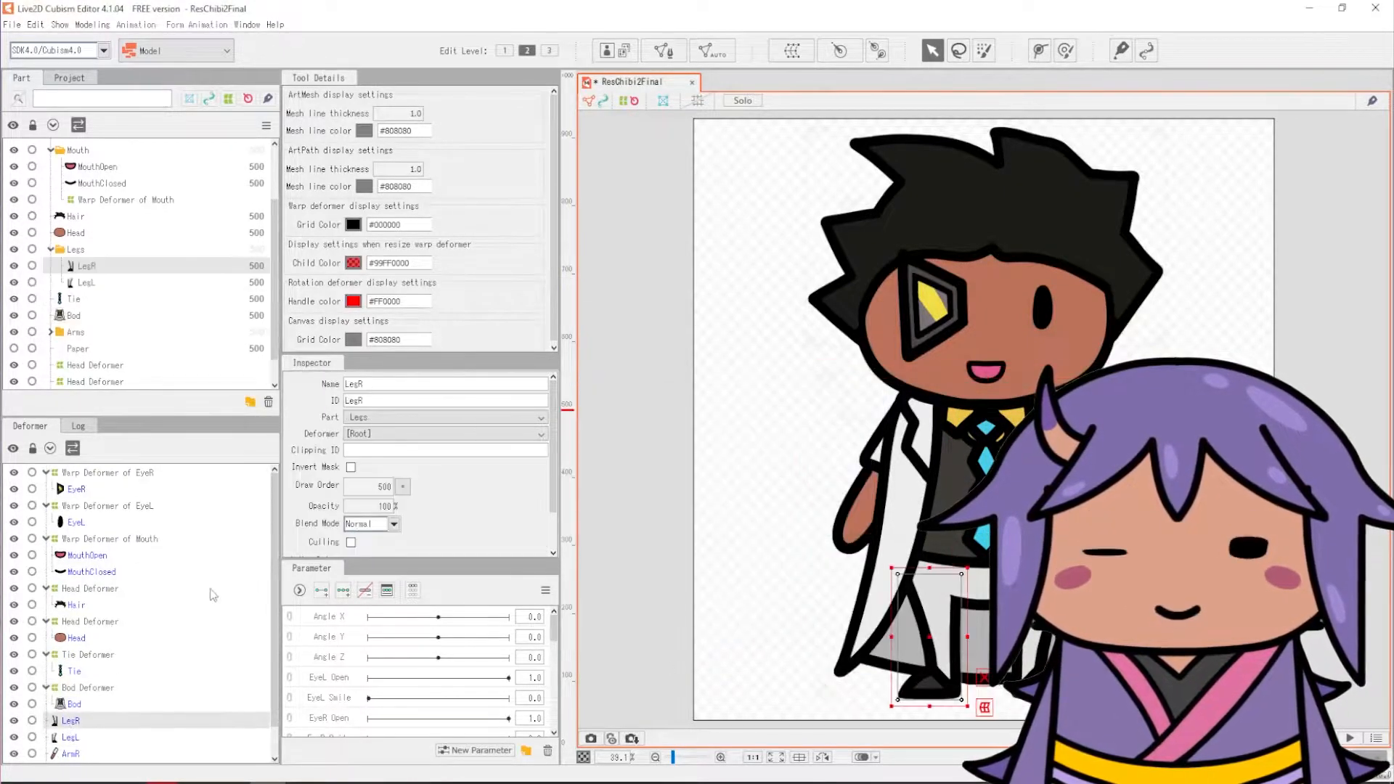
Step: Hide the Hair and set Angle X to 30 with the Head selected
left_click(77, 638)
left_click(14, 605)
left_click(508, 616)
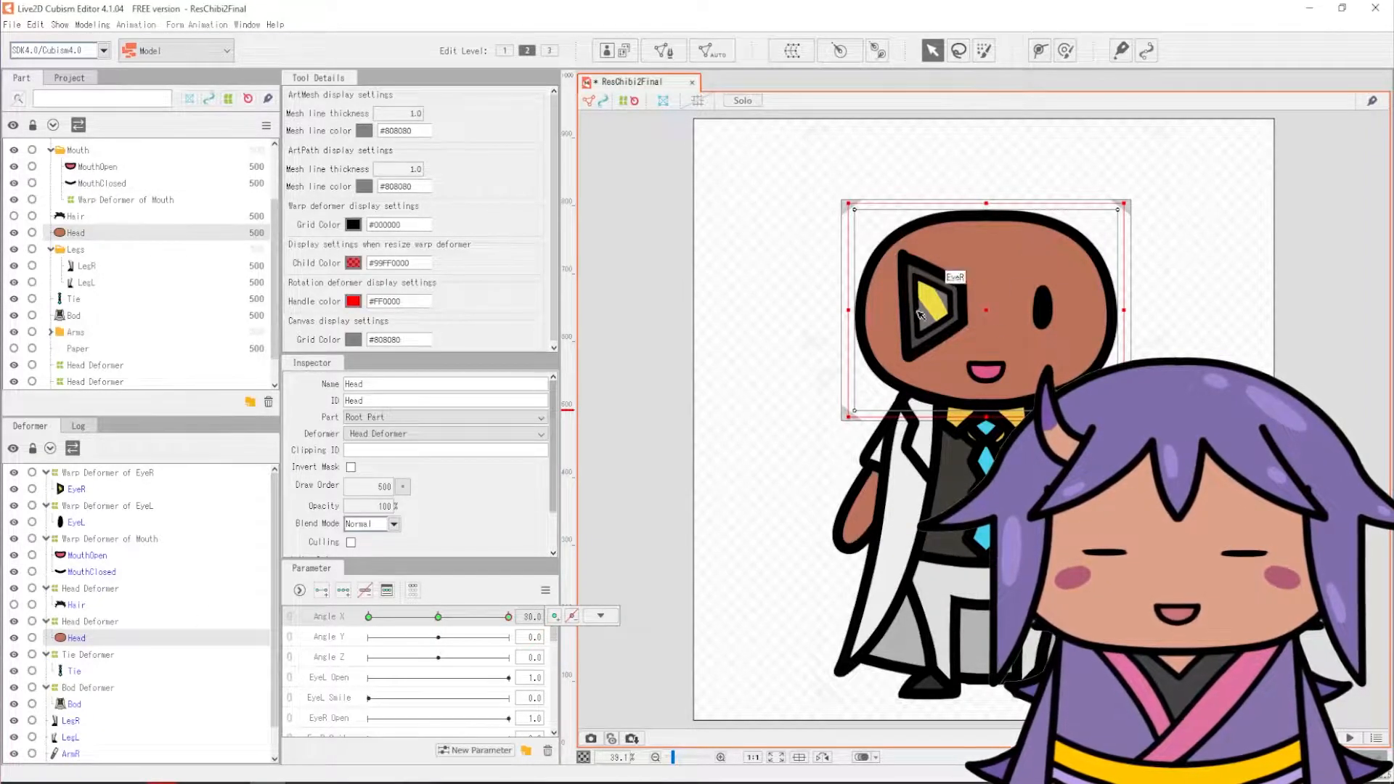
Step: Undo the last edits made to the Head
left_click(861, 331)
key("ctrl+z")
key("ctrl+z")
key("ctrl+z")
key("ctrl+z")
key("ctrl+z")
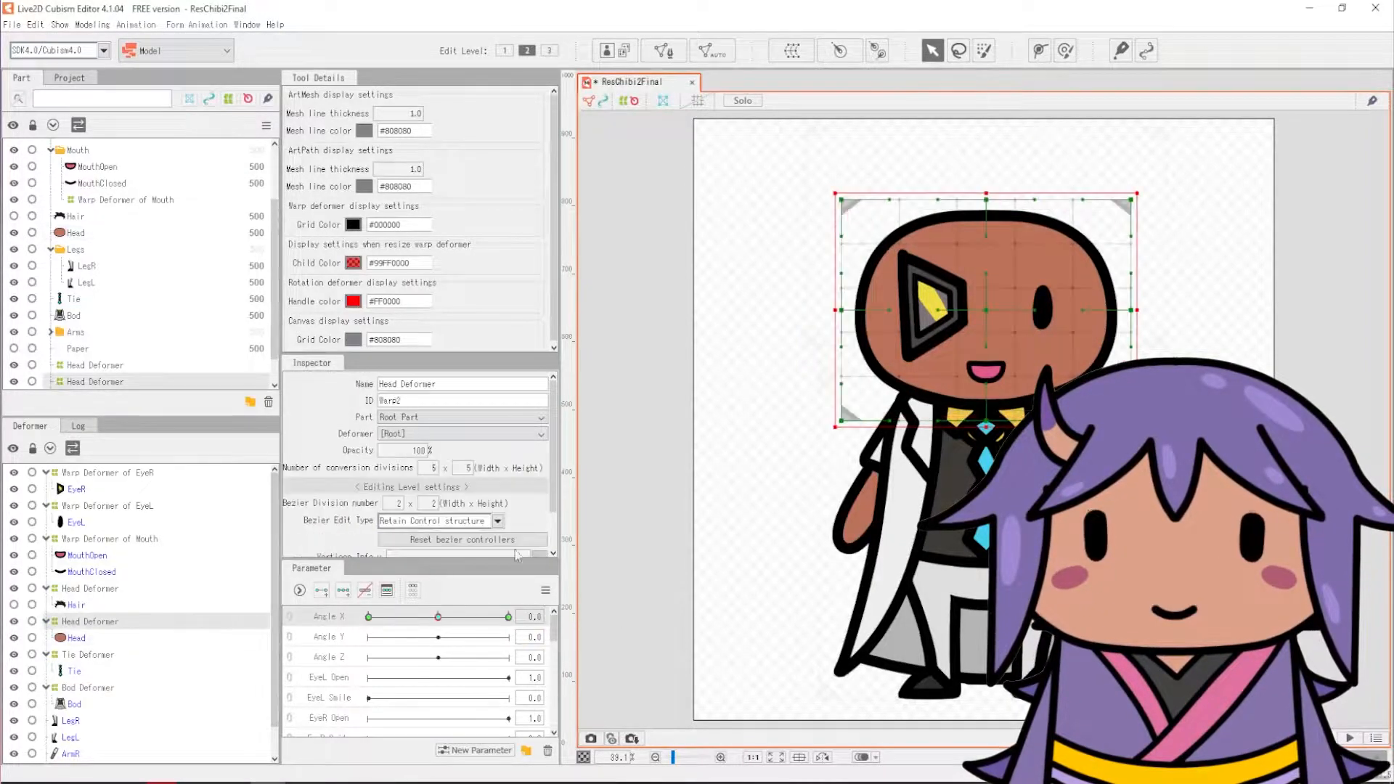
Step: Pose the Head Deformer at Angle X 30 by pulling its left corners and left edge inward
mouse_move(842, 311)
left_mouse_down()
mouse_move(855, 311)
mouse_move(840, 312)
left_mouse_up()
left_click_drag(841, 421, 855, 421)
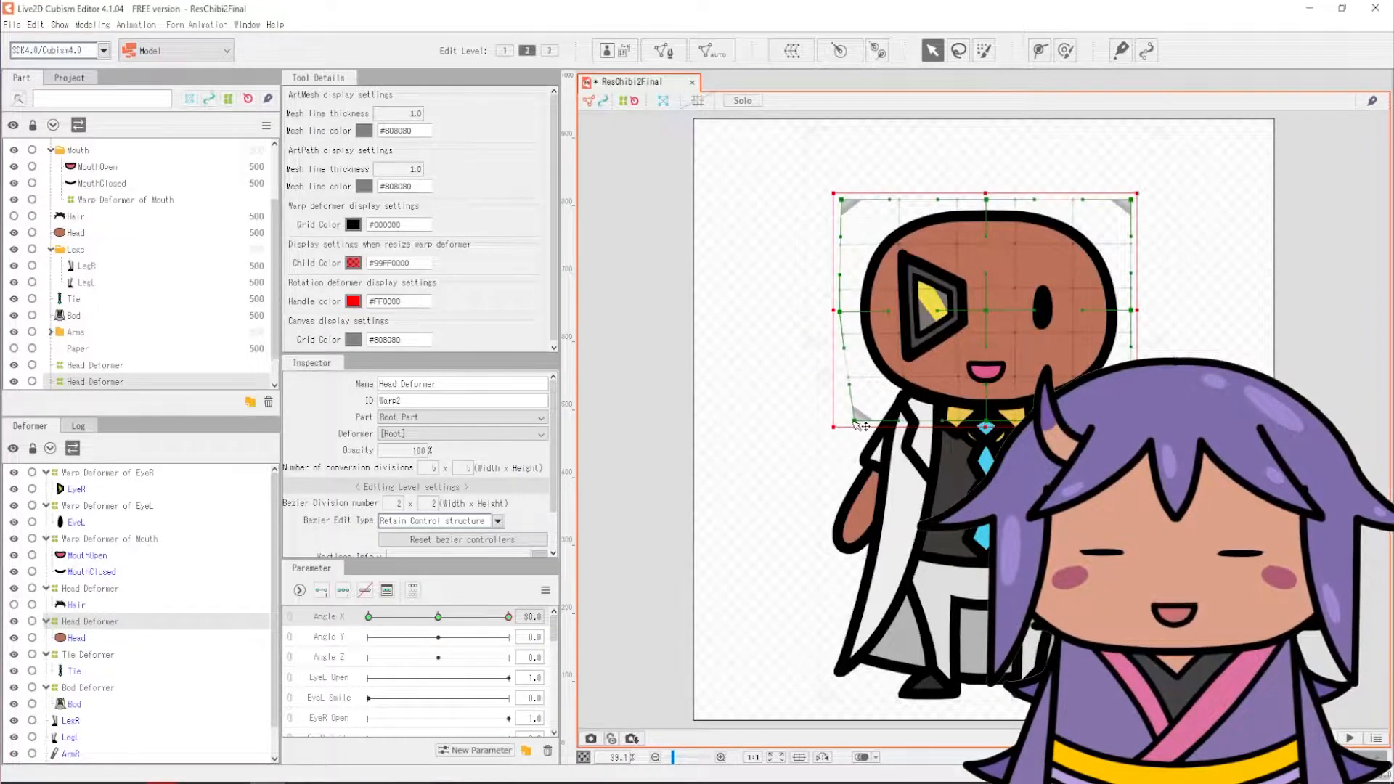
left_click_drag(841, 199, 853, 201)
left_click_drag(840, 311, 856, 312)
Step: Pose the Head Deformer at Angle X -30 by pulling its right side inward, and return Angle X to 0
left_click_drag(508, 616, 368, 616)
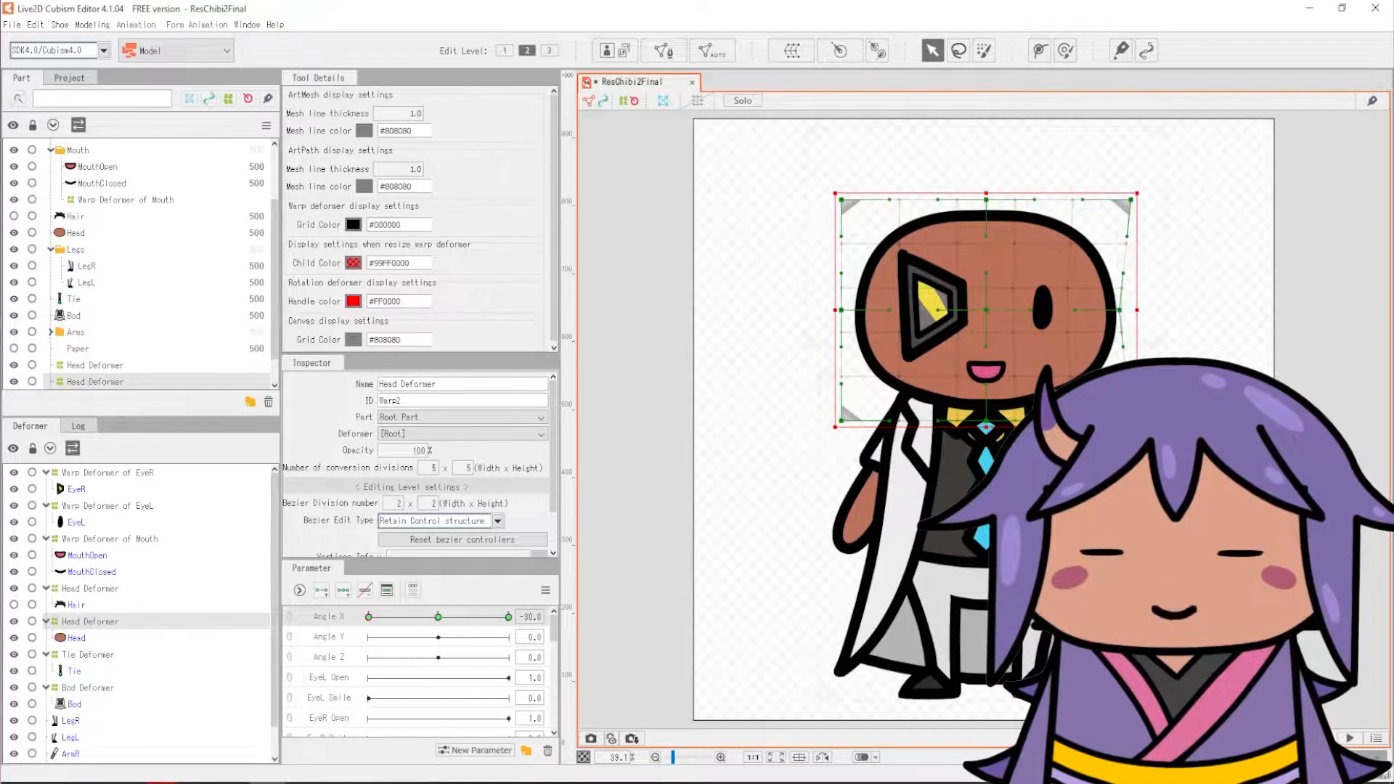
left_click_drag(1129, 203, 1120, 206)
left_click_drag(508, 616, 438, 617)
left_click(402, 637)
left_click(438, 616)
Step: Add three Angle Y keys to the Head Deformer, lowering its top edge at 30 and raising its bottom edge at -30
left_click(461, 637)
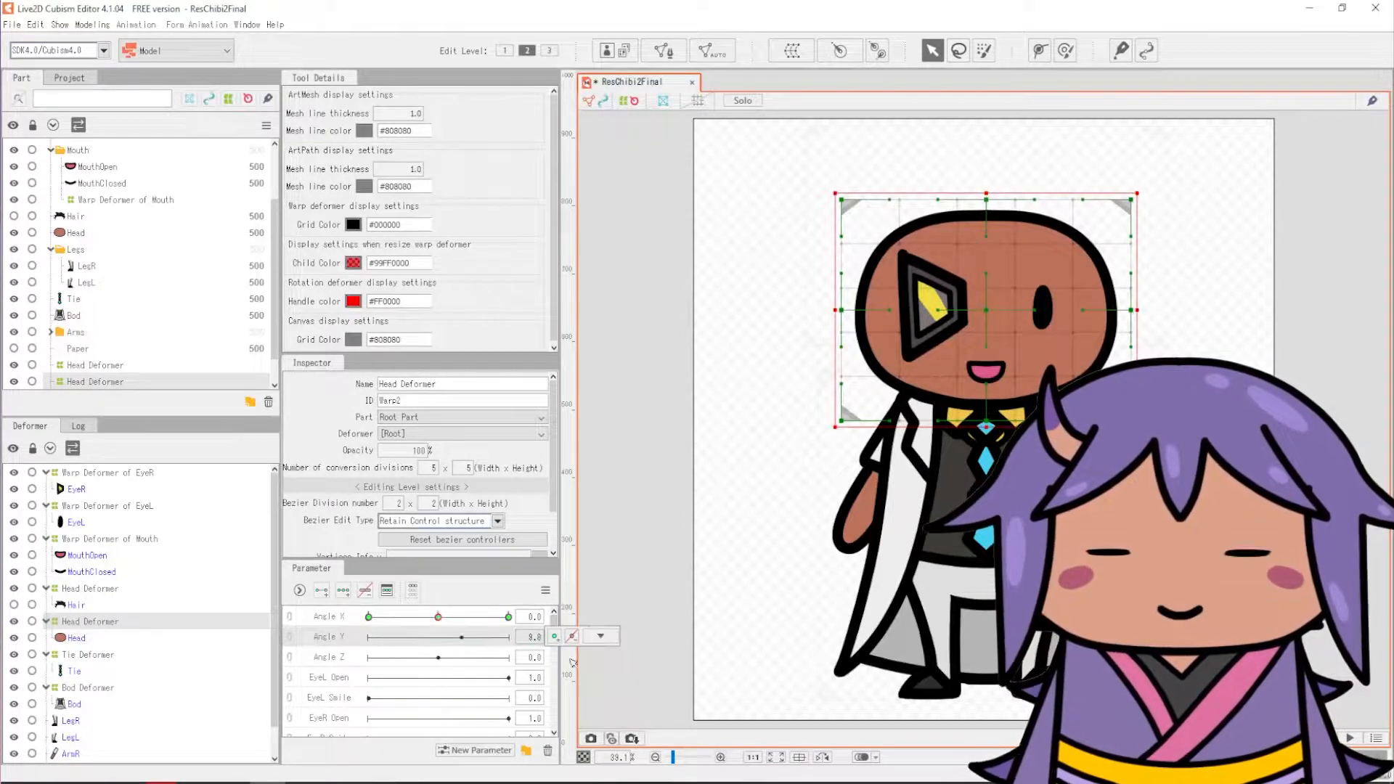
left_click_drag(986, 200, 985, 214)
left_click_drag(1130, 200, 1131, 214)
left_click_drag(842, 200, 840, 214)
left_click_drag(986, 421, 989, 426)
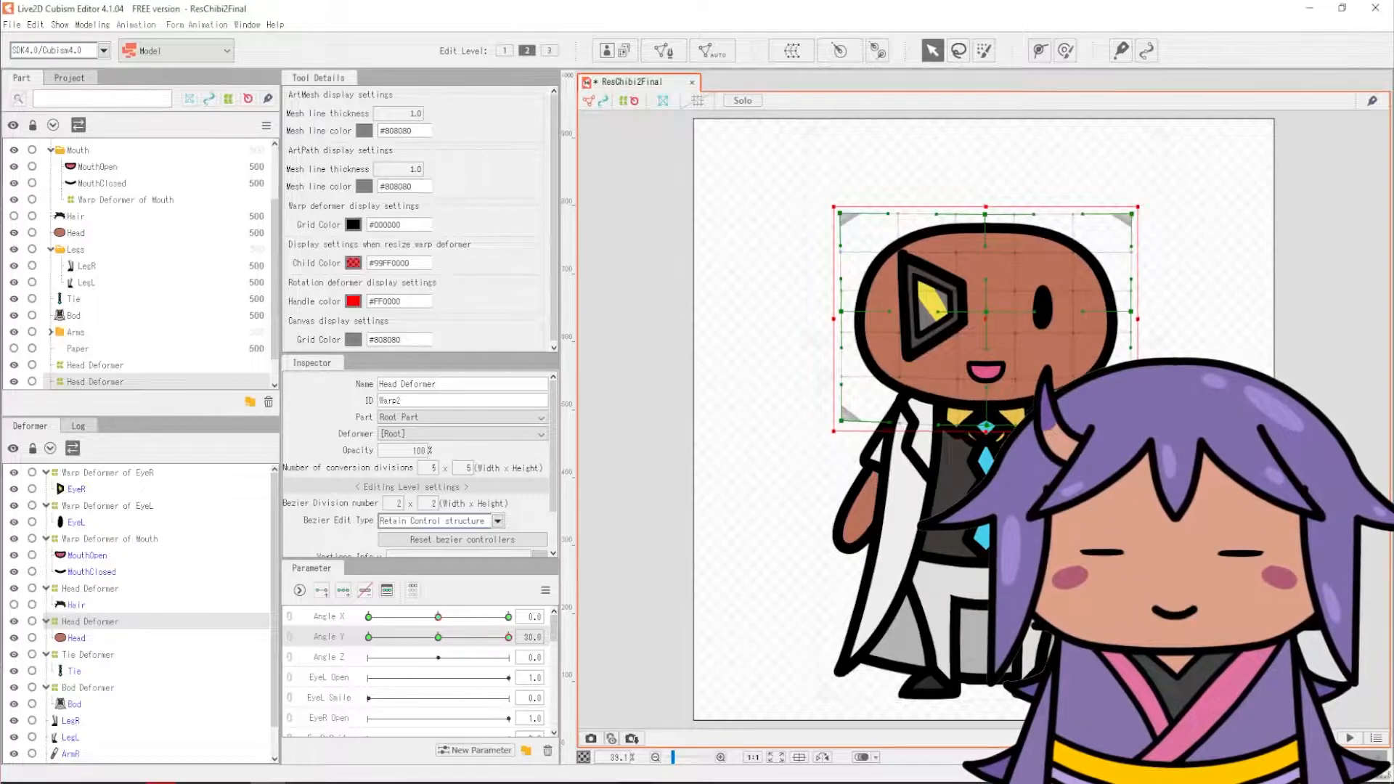
left_click(368, 637)
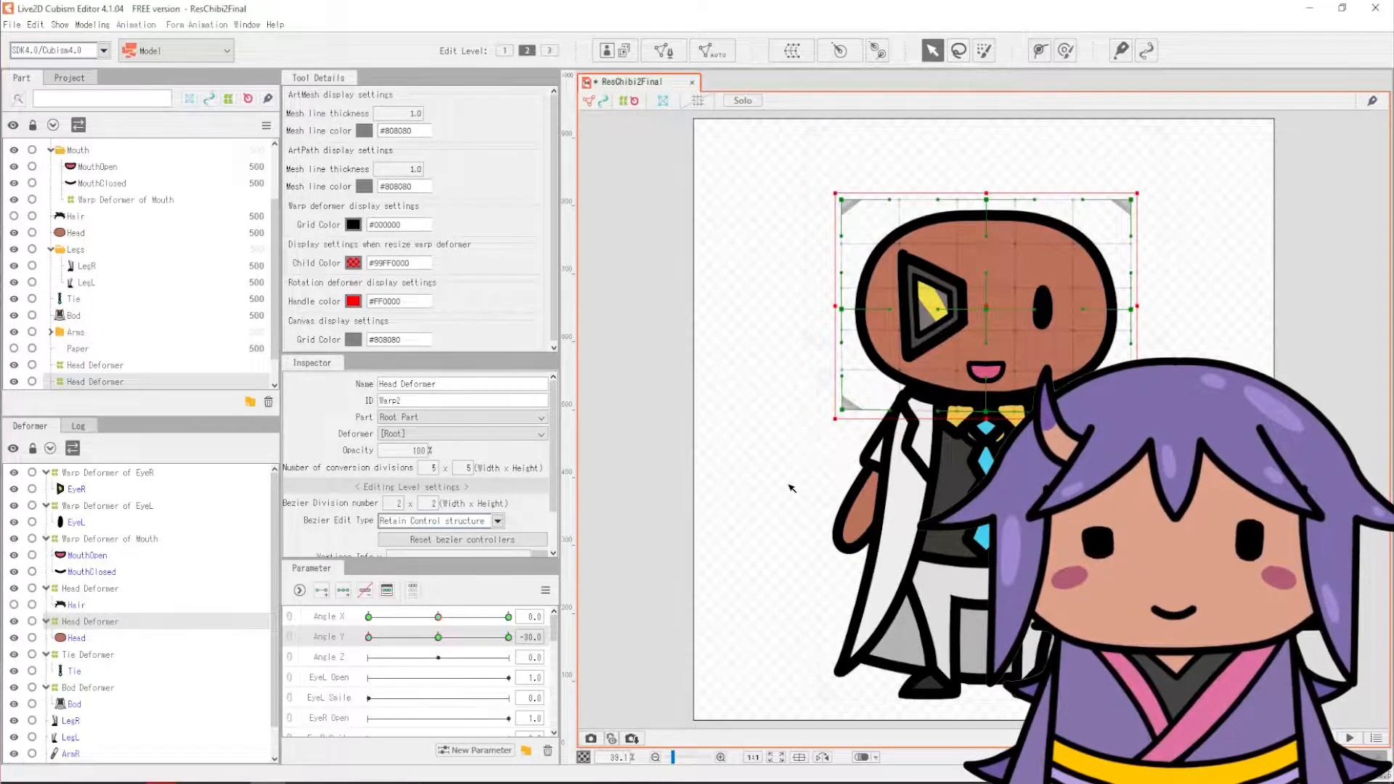
Step: Add three Angle X keys to EyeR and EyeL and set Angle X to 30
left_click(75, 522)
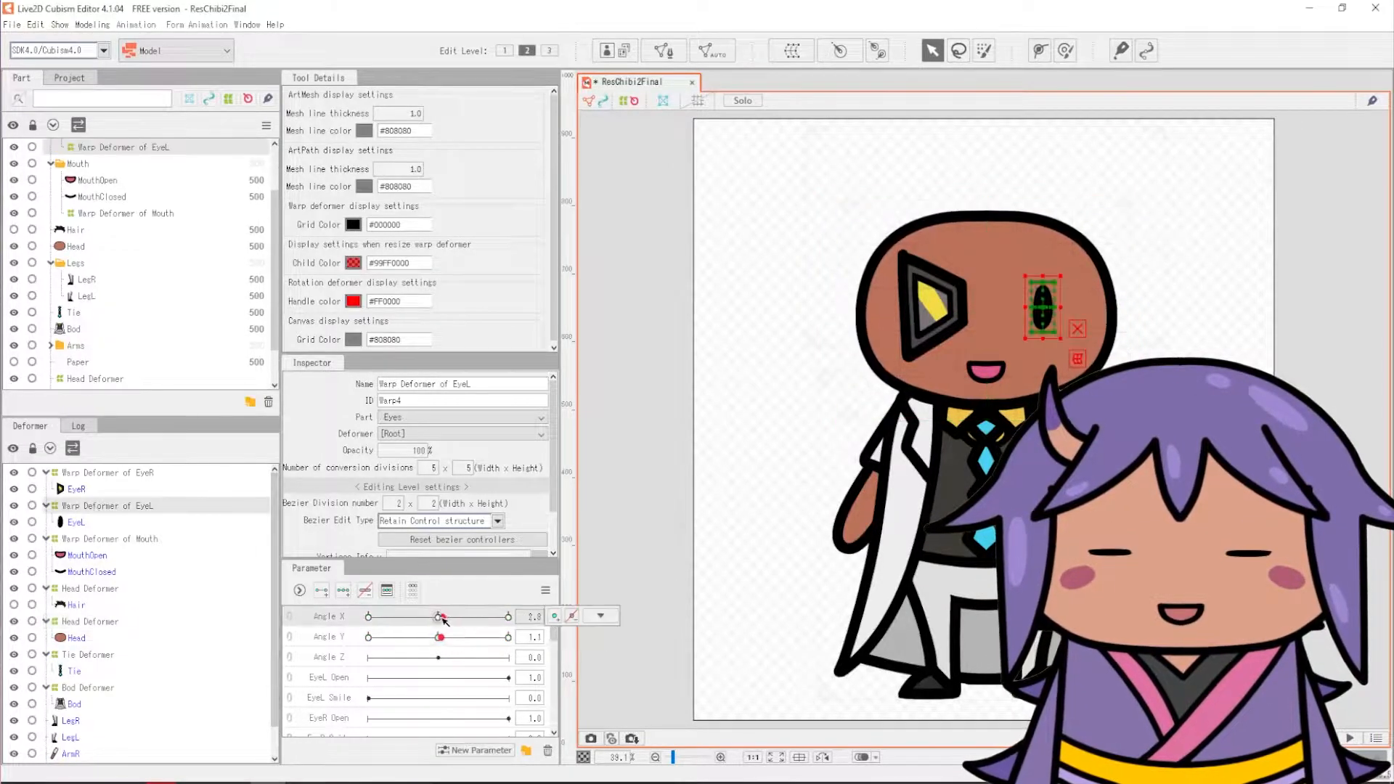
left_click(77, 506)
left_click(76, 522)
left_click_drag(438, 617, 544, 627)
left_click(114, 491, "ctrl")
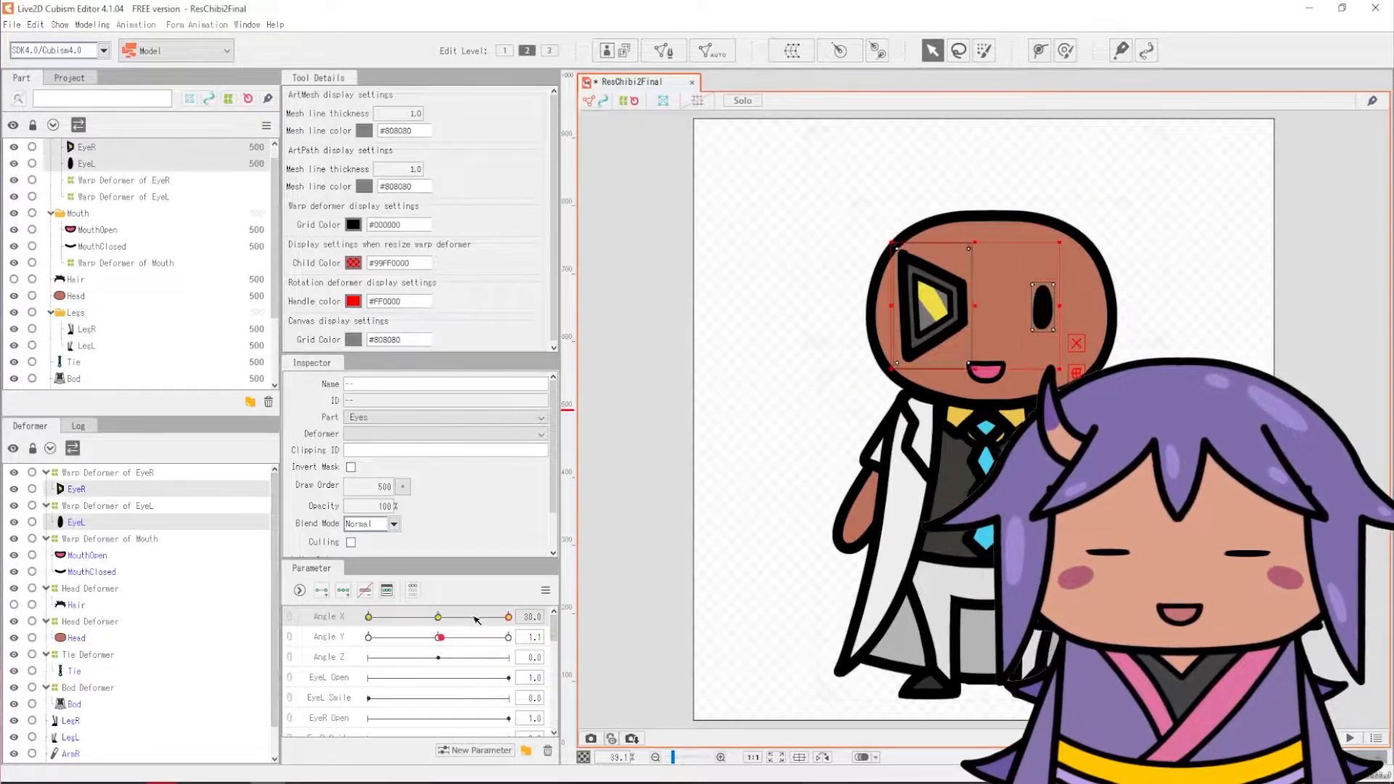
left_click(77, 489)
left_click(76, 522)
left_click(343, 591)
left_click_drag(440, 617, 512, 619)
Step: Try shifting both eyes to the right at Angle X 30, and undo the shift
left_click(916, 319, "shift")
left_click_drag(916, 319, 926, 319)
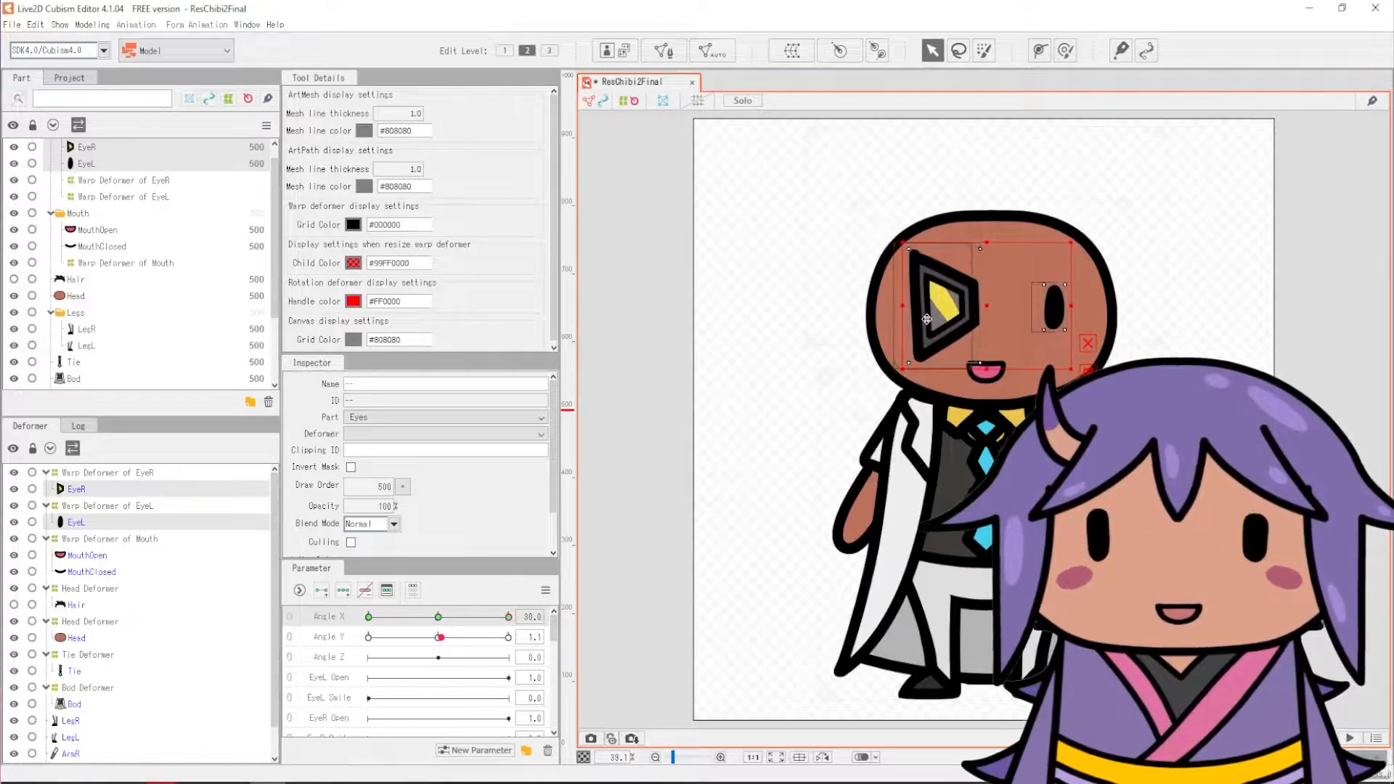
left_click(35, 25)
left_click(41, 41)
left_click(34, 24)
left_click(39, 41)
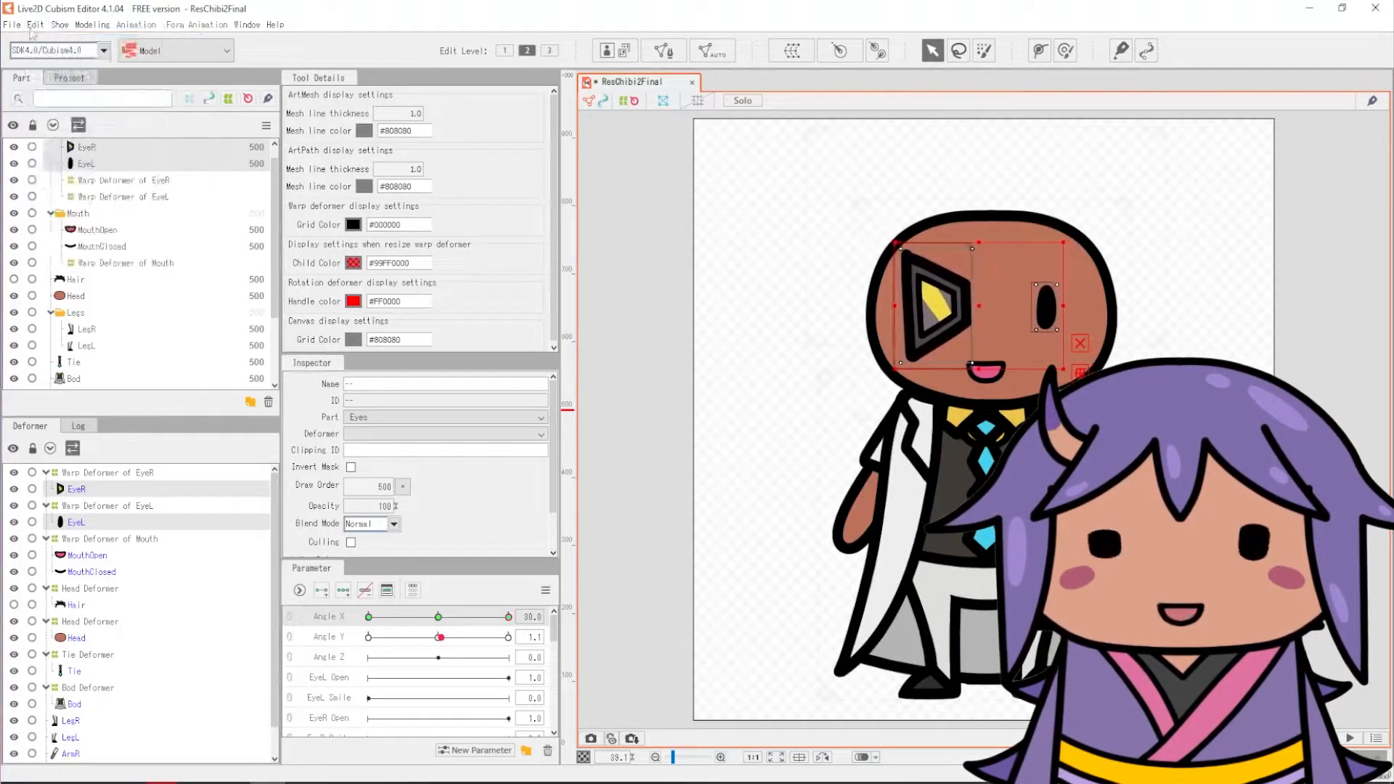
Step: Pose EyeR, EyeL, MouthOpen and MouthClosed together for Angle X, shifted right at 30 and left at -30
left_click(109, 489)
left_click(109, 522, "ctrl")
left_click(120, 556, "ctrl")
left_click(134, 572, "ctrl")
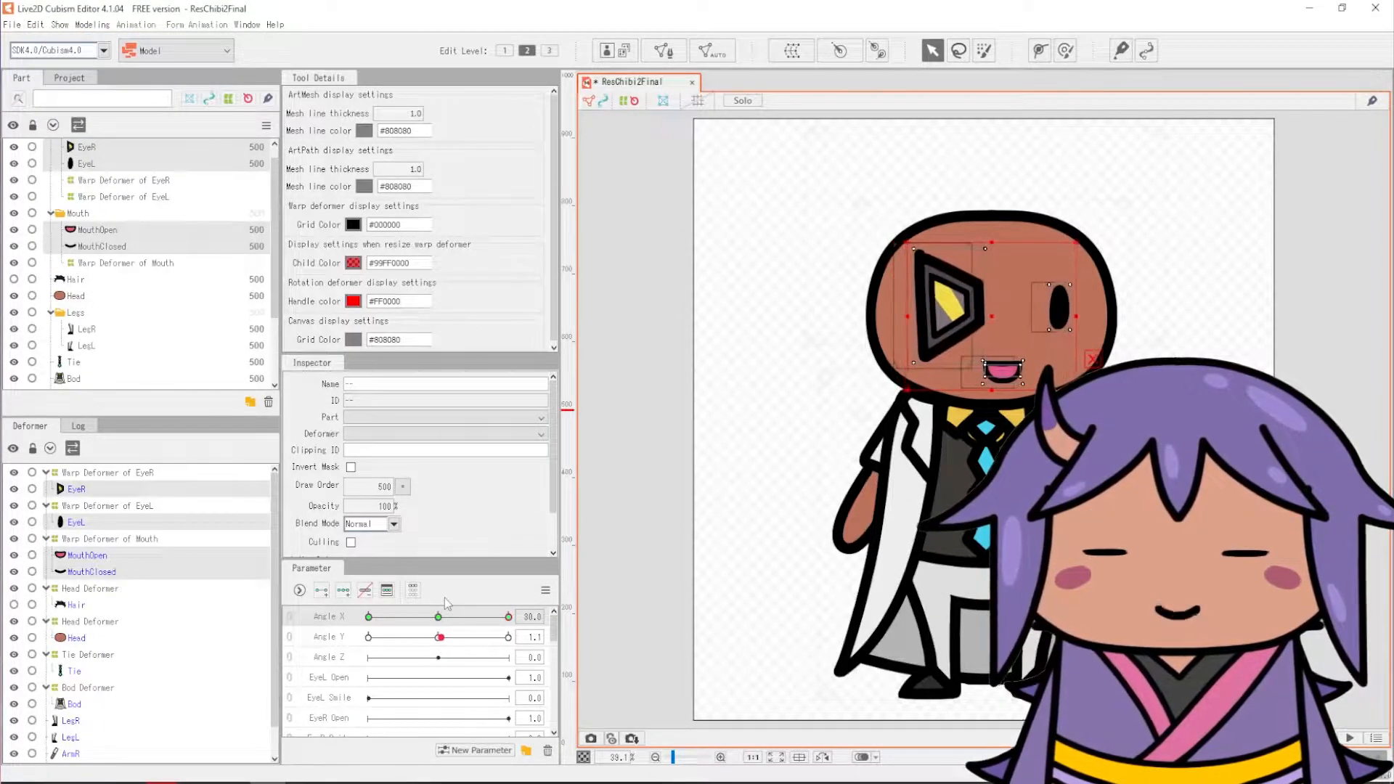
left_click(445, 617)
left_click_drag(446, 620, 536, 637)
left_click(1061, 309)
left_click(969, 308)
left_click(1028, 309)
Step: Add three Angle Y keys to both eyes and both mouths
left_click(440, 636)
left_click(76, 489, "ctrl")
left_click(88, 555, "ctrl")
left_click(93, 571, "ctrl")
left_click(342, 590)
Step: Rework the Head Deformer at Angle Y -30 to lower the top of the head, and lower the eyes and mouths with it
left_click(217, 622)
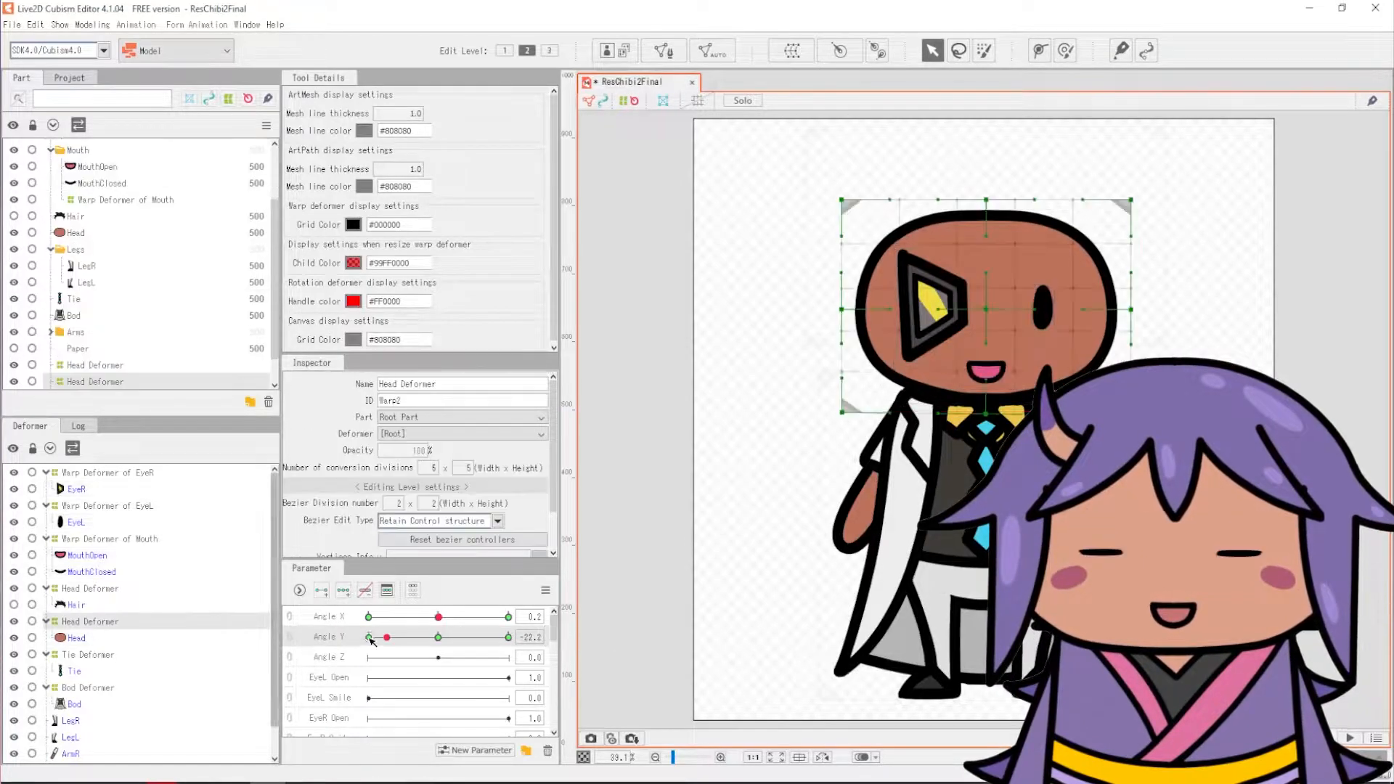
left_click(370, 636)
left_click(91, 571)
left_click(88, 555, "ctrl")
left_click(77, 523, "ctrl")
left_click(76, 489, "ctrl")
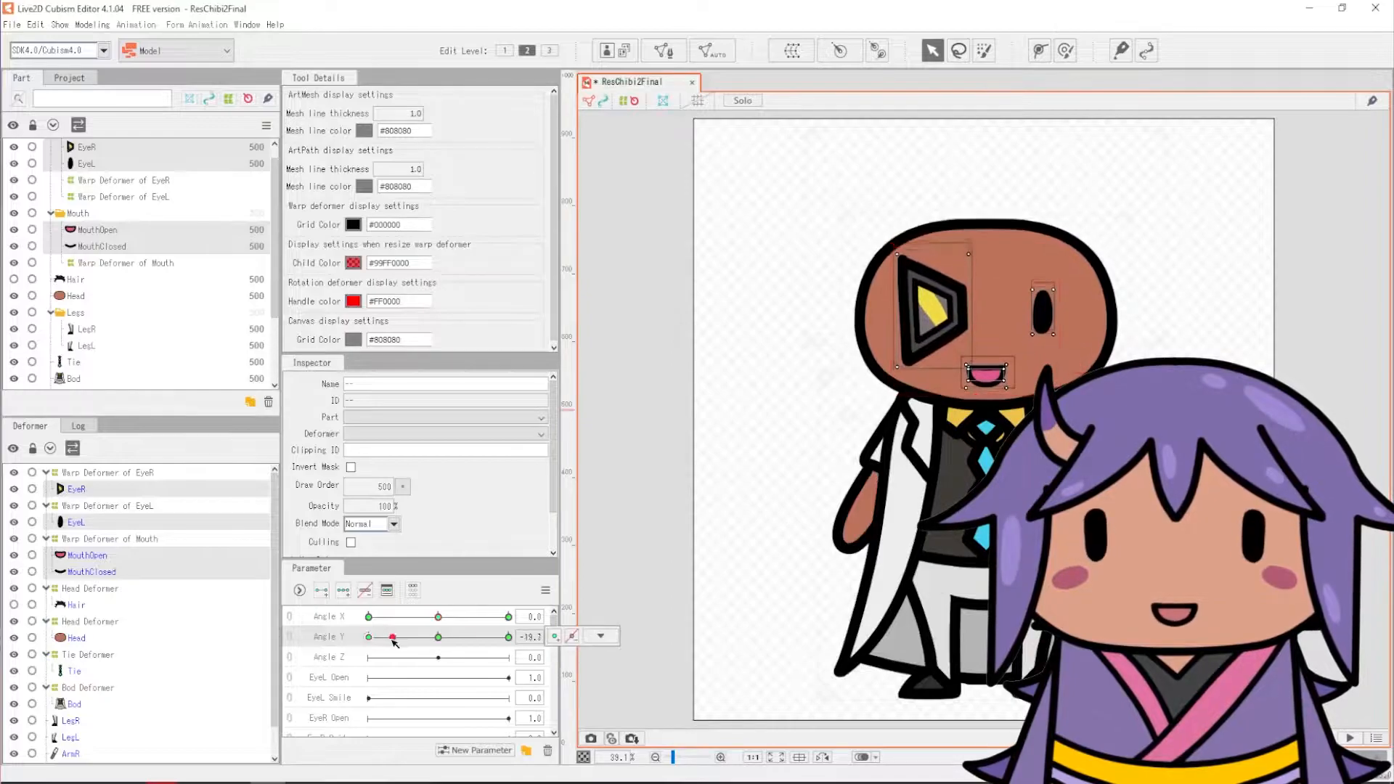
left_click(438, 637)
Step: Show the Hair and pose it at Angle X 30, shifting it right and narrowing it from the left edge
left_click(77, 607)
left_click(14, 605)
left_click_drag(438, 616, 508, 617)
left_click_drag(985, 237, 996, 236)
left_click_drag(1180, 237, 1170, 236)
left_click_drag(808, 237, 812, 237)
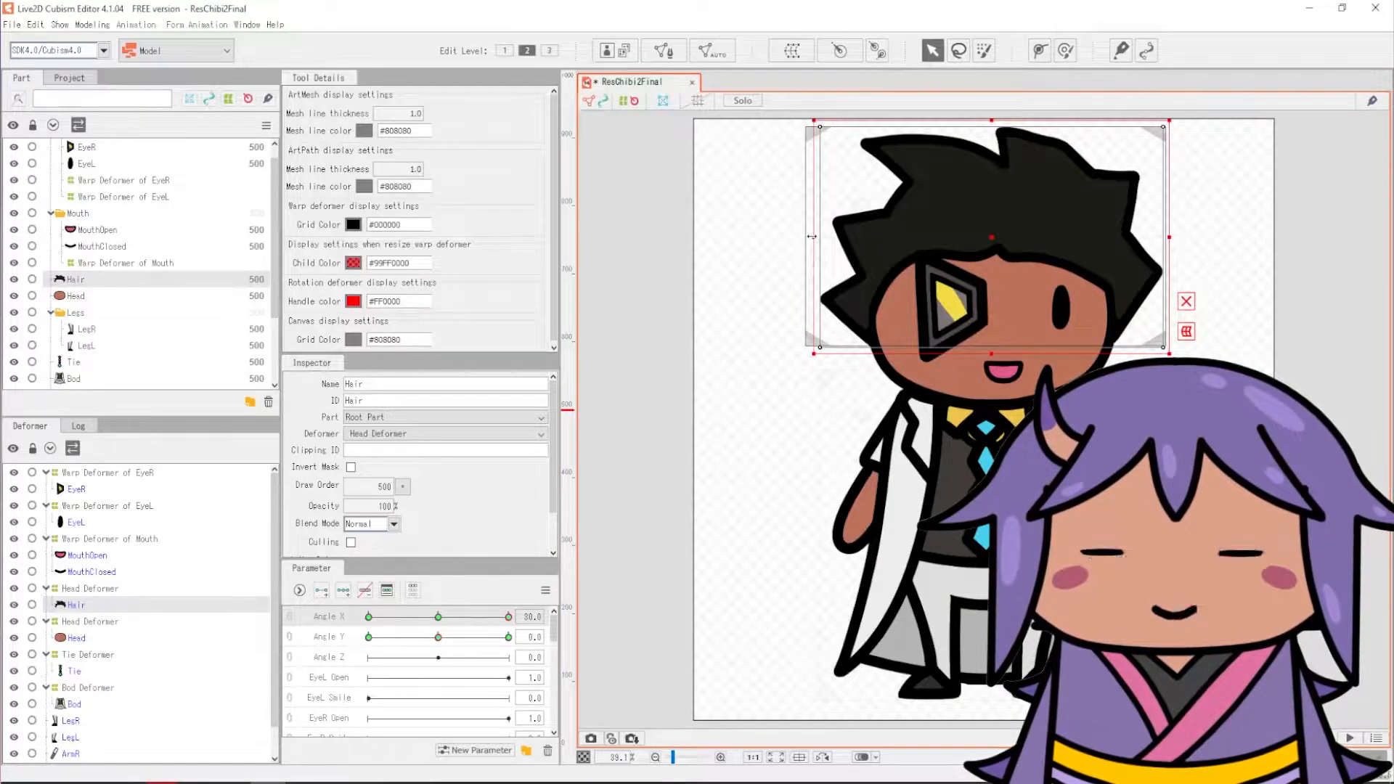
left_click_drag(484, 618, 591, 636)
left_click(438, 618)
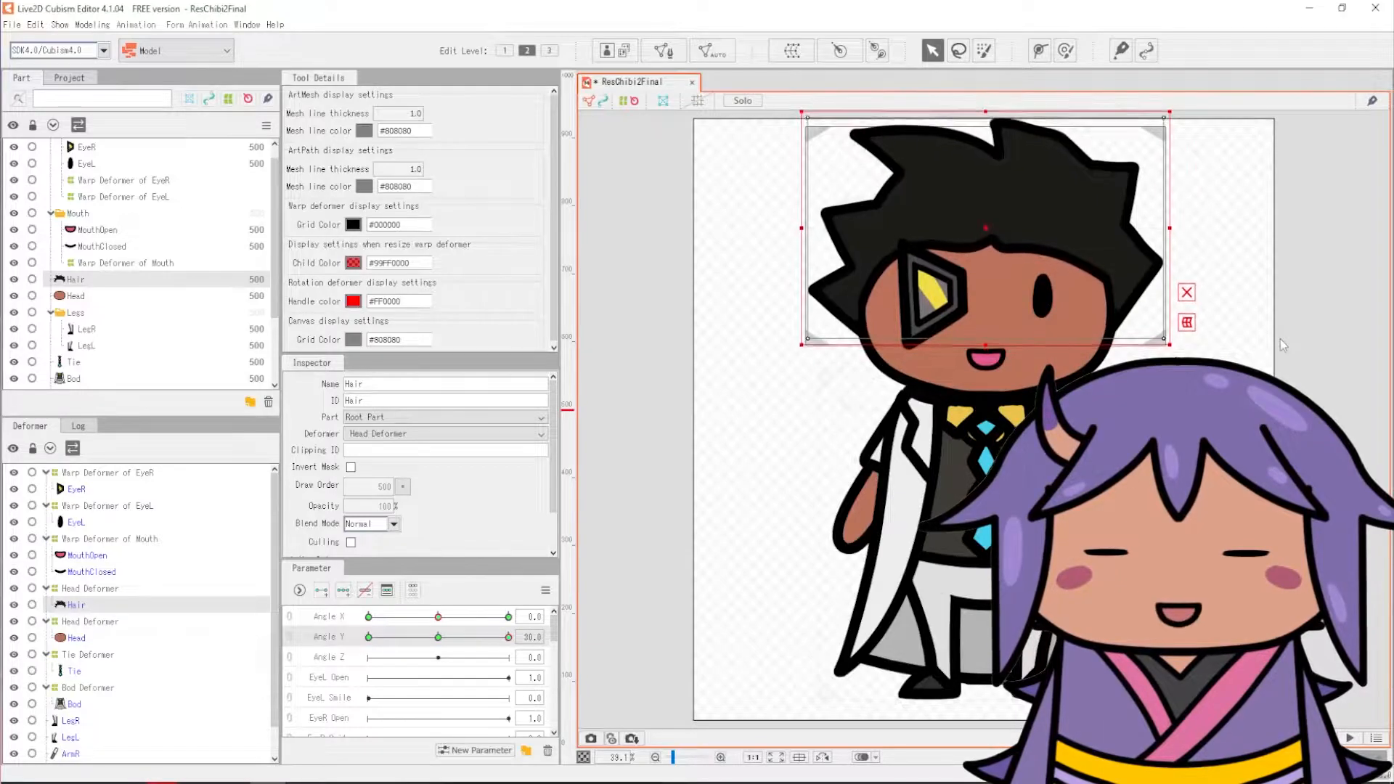
Step: Pose the Hair for Angle Y, raised at 30 and lowered at -30, and return Angle Y to 0
left_click_drag(985, 111, 986, 120)
left_click_drag(509, 637, 368, 637)
left_click_drag(1132, 319, 1133, 323)
left_click_drag(509, 637, 435, 637)
Step: Add three Angle Y keys to the Bod, Tie, legs and arms, and stretch them slightly upward at 30
left_click(94, 704)
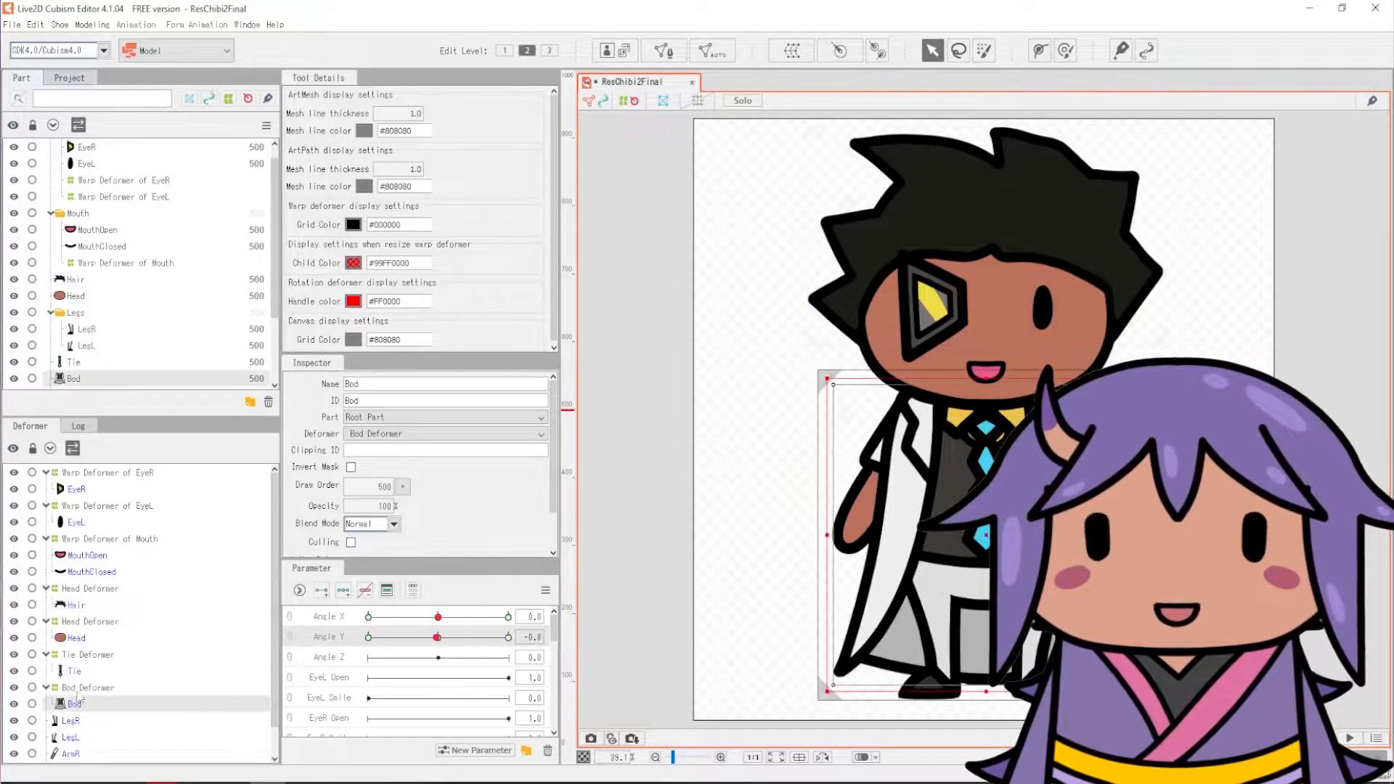
left_click(74, 671, "ctrl")
left_click(72, 754, "ctrl")
scroll(73, 747, "down", 1)
left_click(72, 738, "ctrl")
left_click(73, 705, "ctrl")
left_click(73, 689, "ctrl")
left_click(343, 591)
left_click_drag(438, 637, 541, 638)
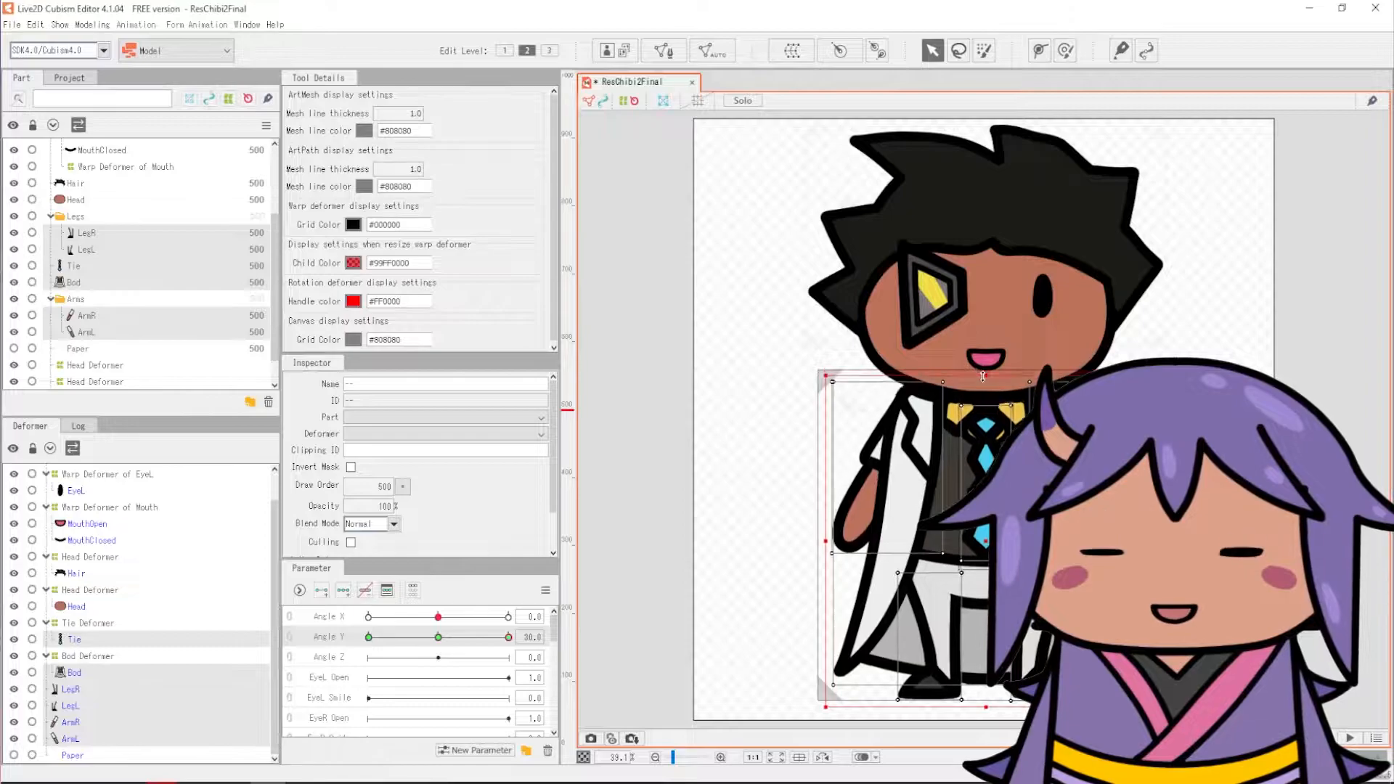
left_click(572, 637)
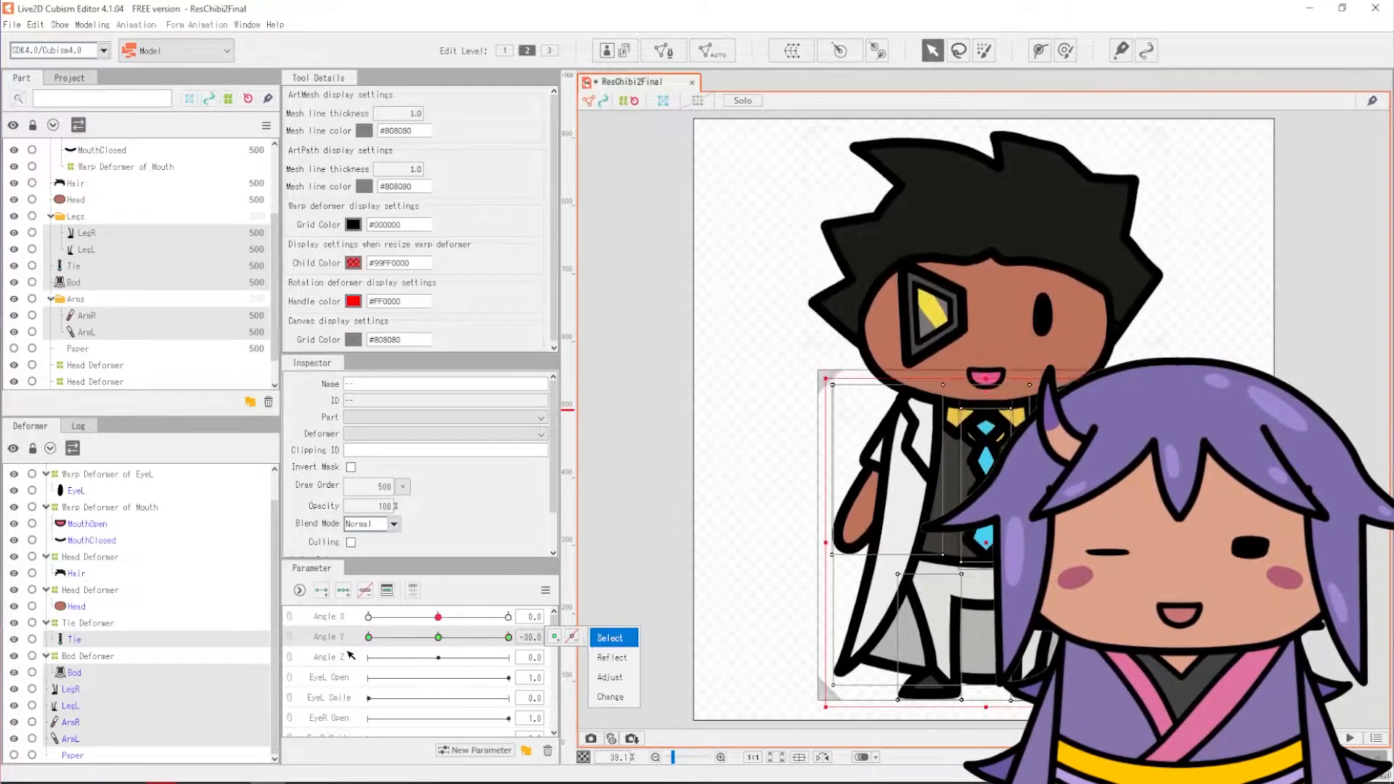
Step: Add three Angle X keys to the Bod, Tie, legs and arms, and set Angle X to -30
mouse_move(508, 637)
left_mouse_down()
mouse_move(439, 619)
mouse_move(508, 617)
left_mouse_up()
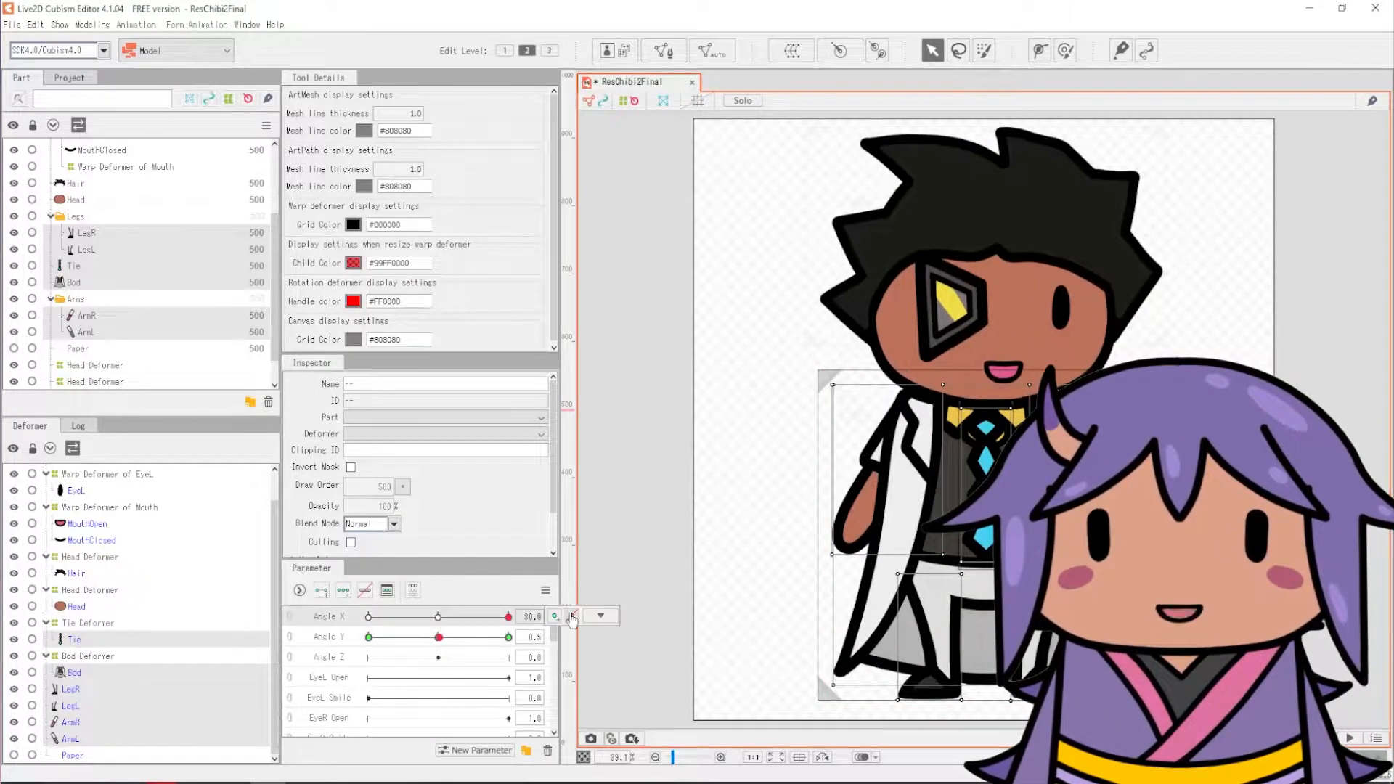
left_click(349, 593)
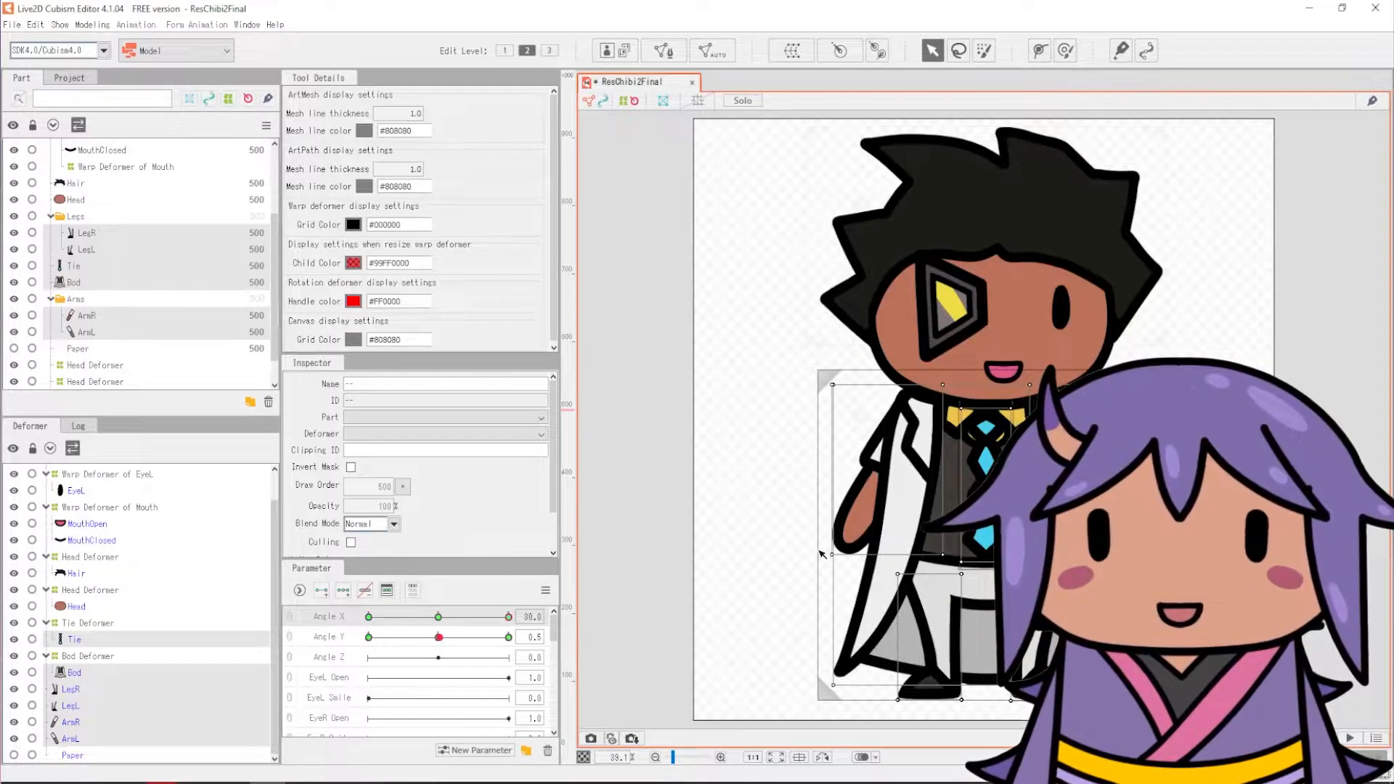
left_click(369, 616)
Step: Create separate warp deformers with the default names for LegR and LegL
left_click(88, 623)
left_click(75, 672)
left_click(87, 655)
left_click(70, 690)
left_click(792, 50)
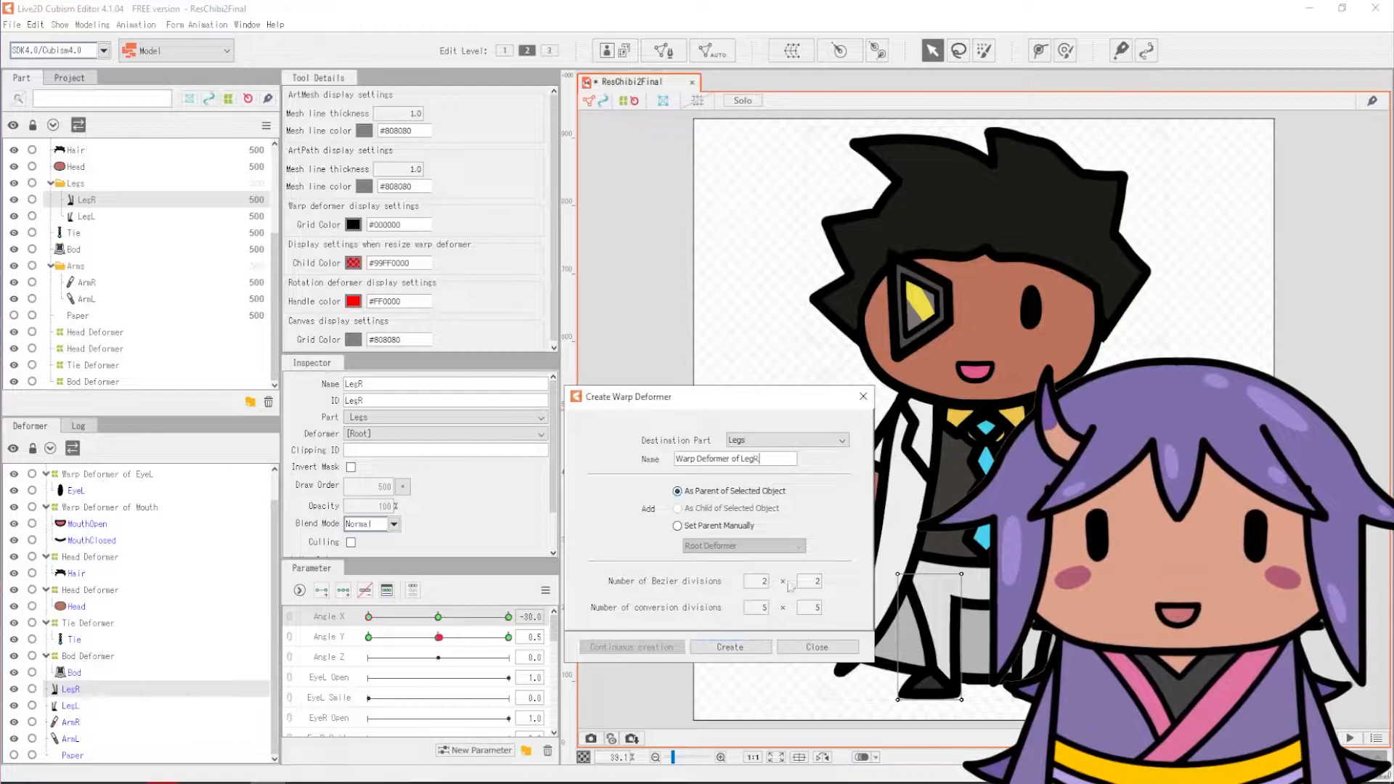
left_click(730, 647)
left_click(70, 706)
left_click(792, 50)
left_click(730, 646)
Step: Create separate warp deformers with the default names for ArmR and ArmL
left_click(71, 721)
left_click(792, 50)
left_click(694, 404)
left_click(730, 647)
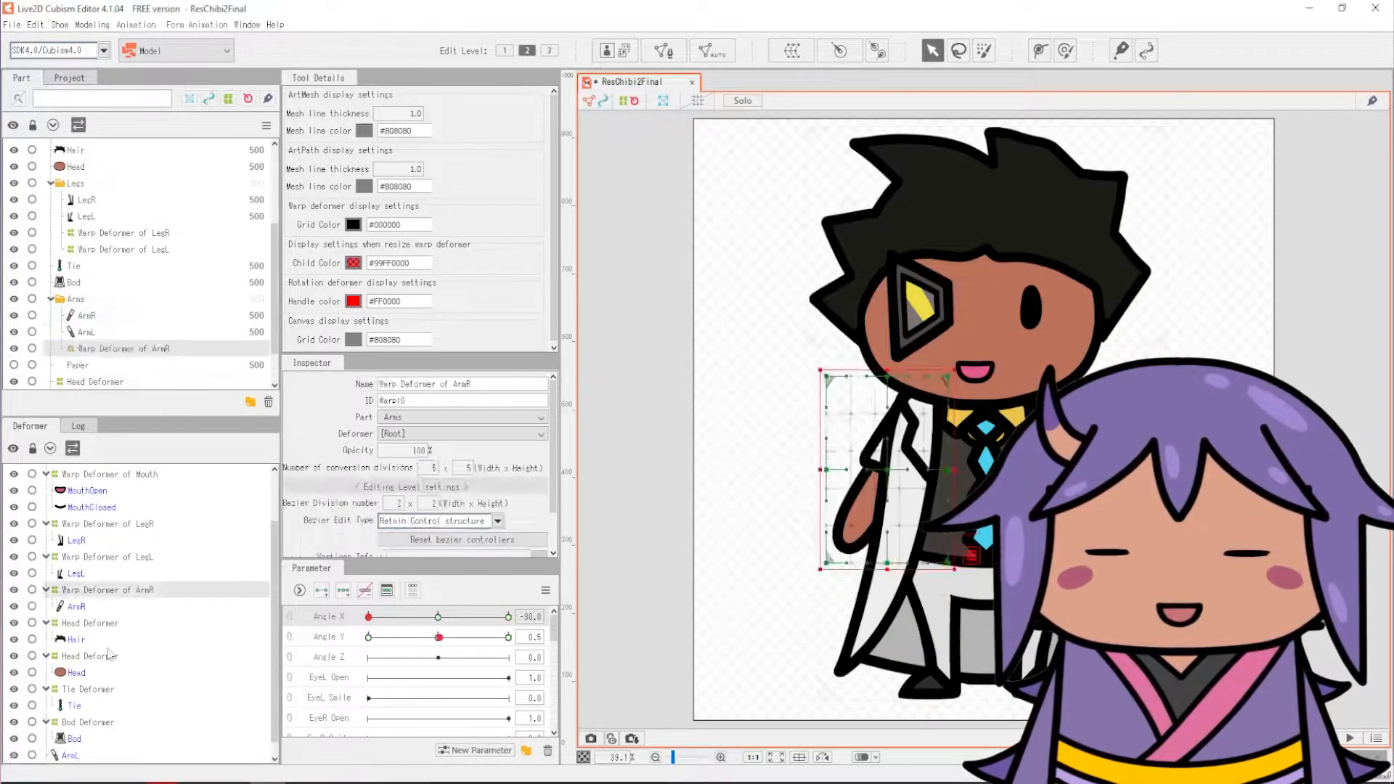
left_click(70, 738)
left_click(792, 50)
left_click(730, 647)
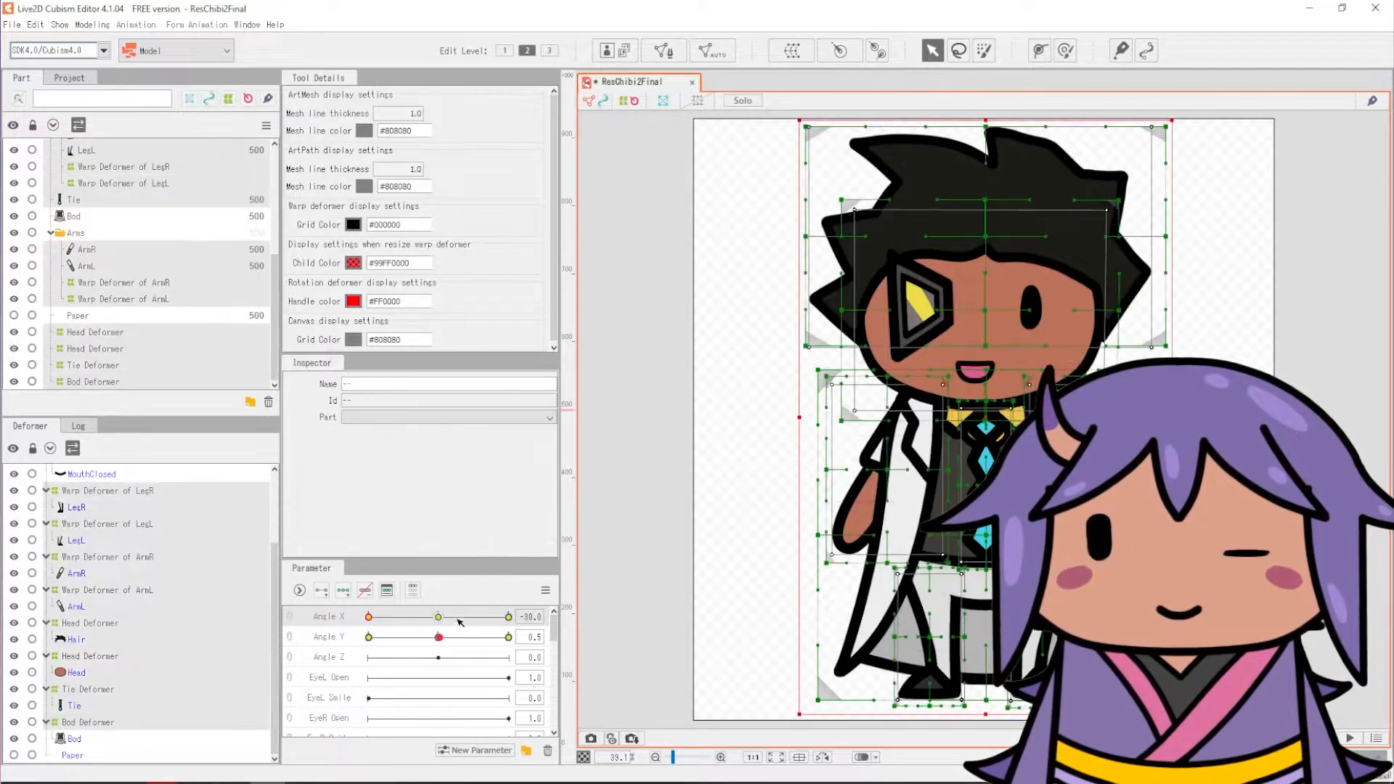
Step: Exclude the head and hair from the selection, and shift the body, tie, legs and arms slightly sideways at Angle X 30 and -30
left_click(438, 635)
left_click(401, 616)
left_click(89, 656, "ctrl")
left_click(76, 672, "ctrl")
left_click(76, 639, "ctrl")
left_click(80, 623, "ctrl")
left_click(508, 616)
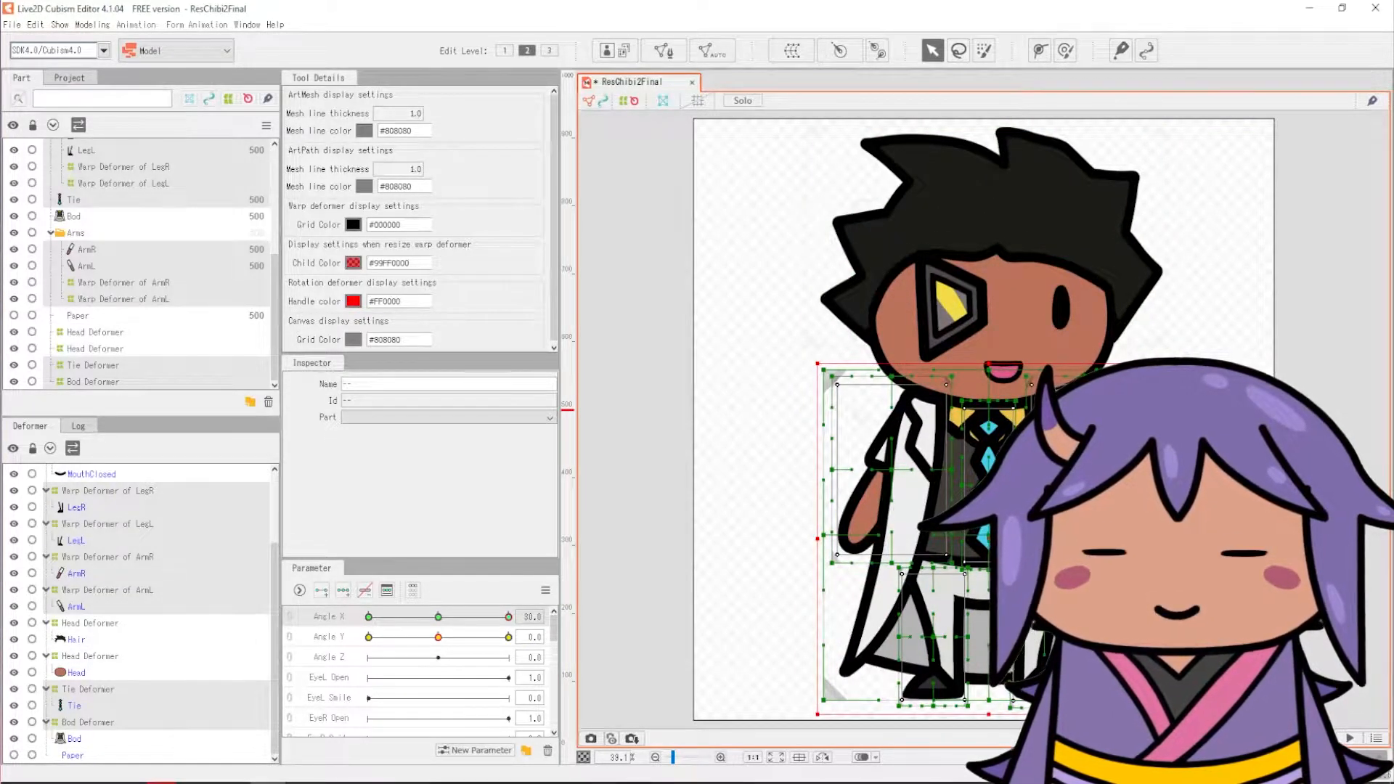
left_click_drag(509, 616, 290, 621)
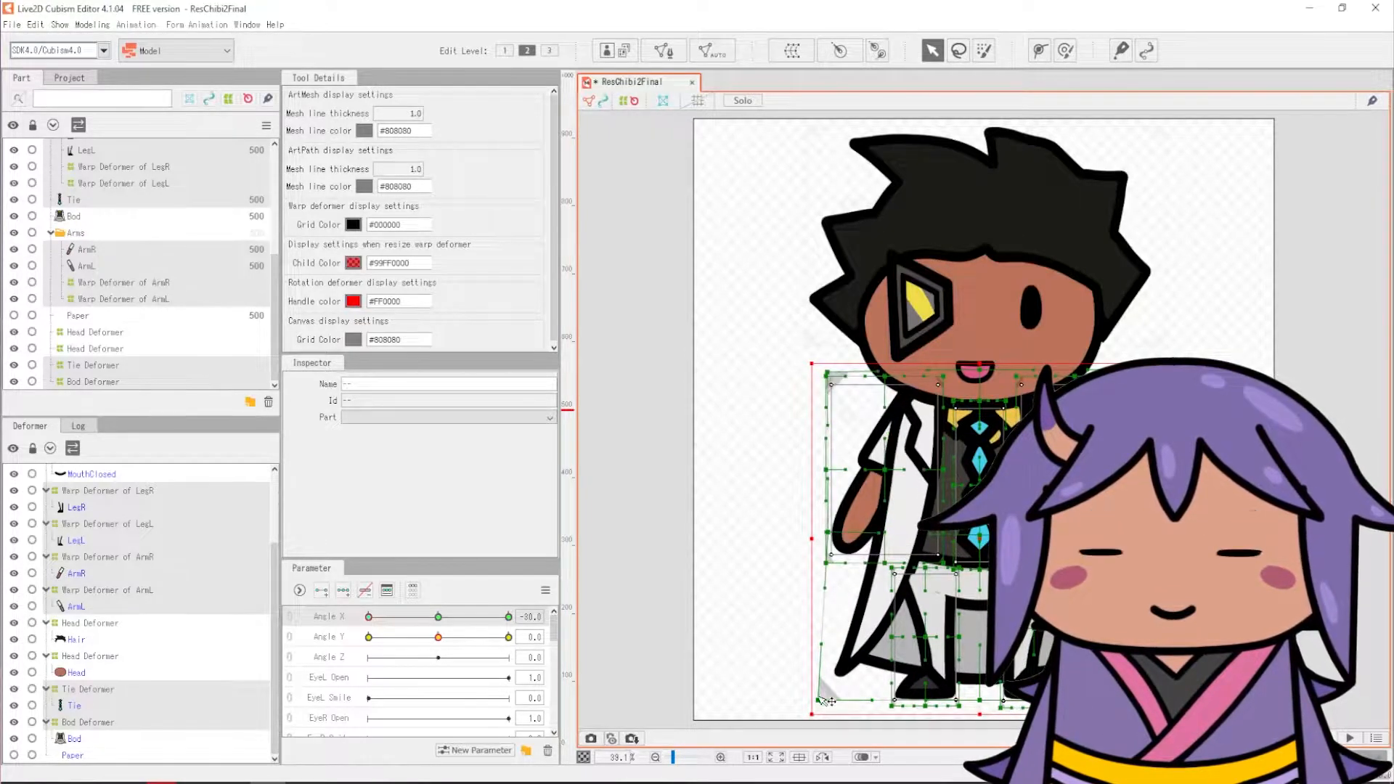
left_click_drag(819, 695, 827, 706)
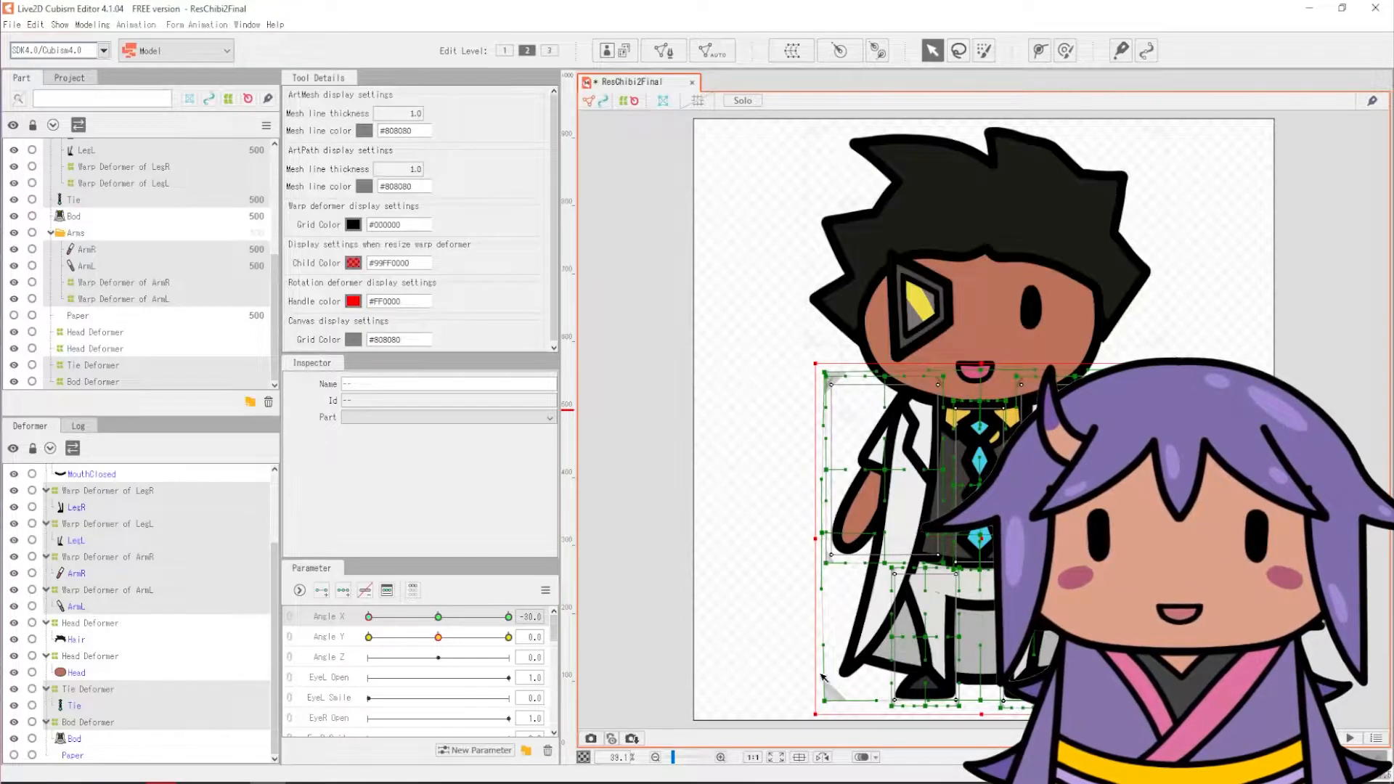
Step: Examine the LegR and LegL meshes at Angle X -30 and 30
left_click(77, 507)
left_click(76, 540)
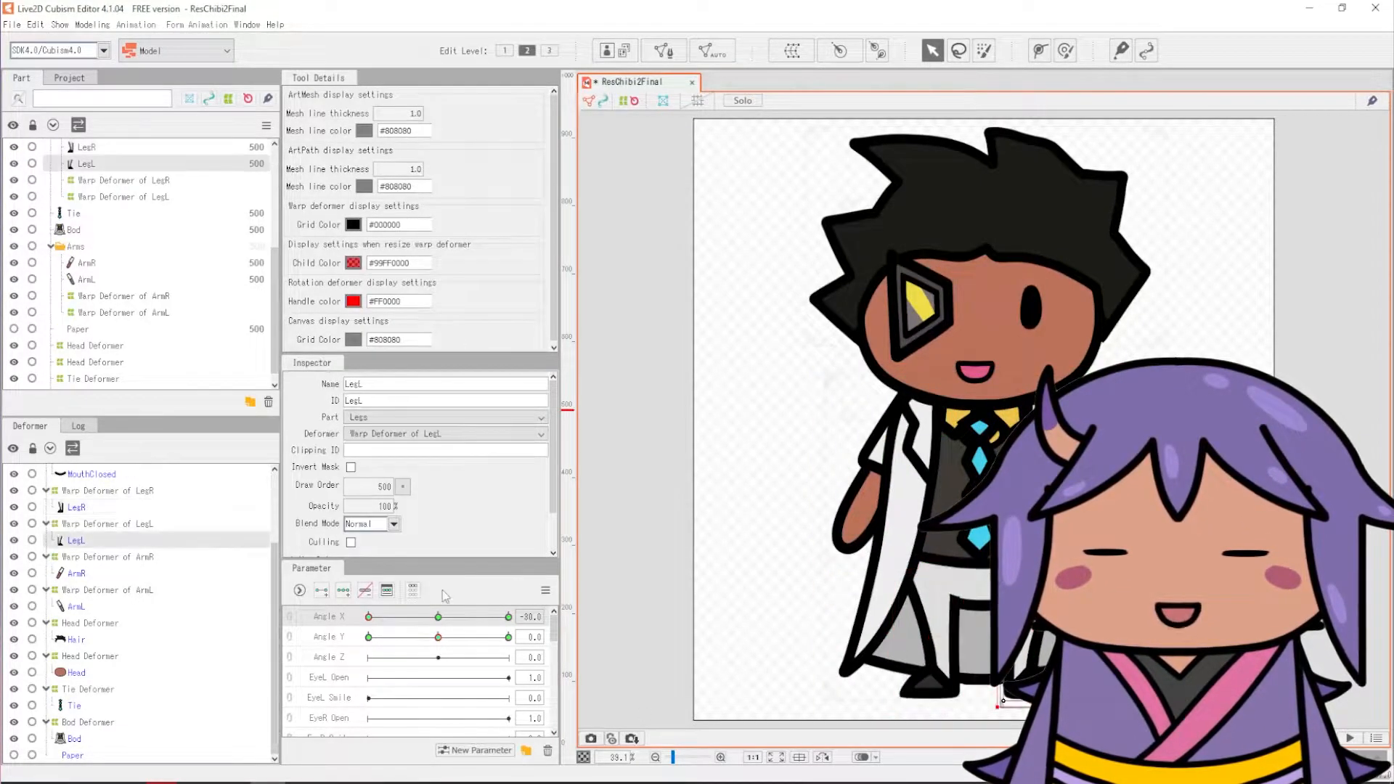
left_click(96, 508)
left_click_drag(369, 617, 666, 623)
left_click(95, 540)
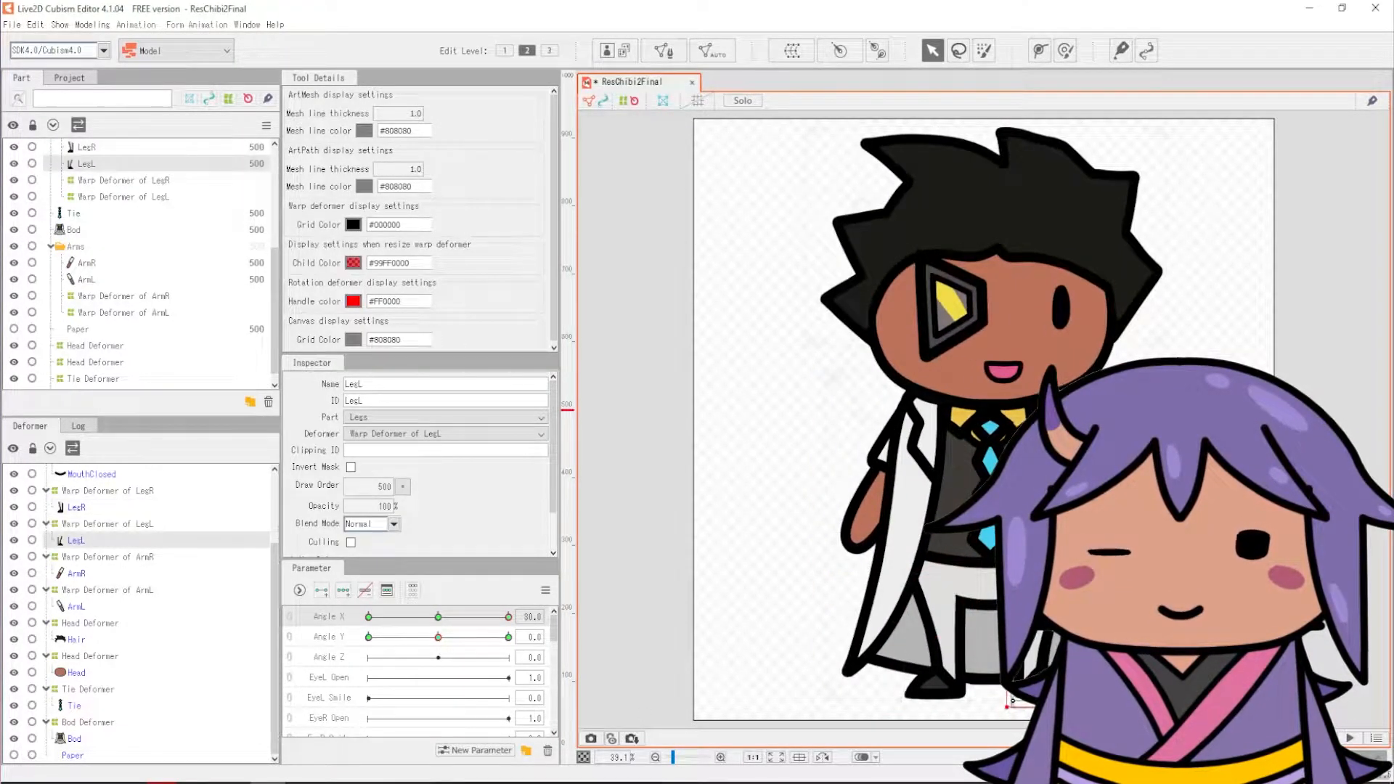
left_click(94, 507)
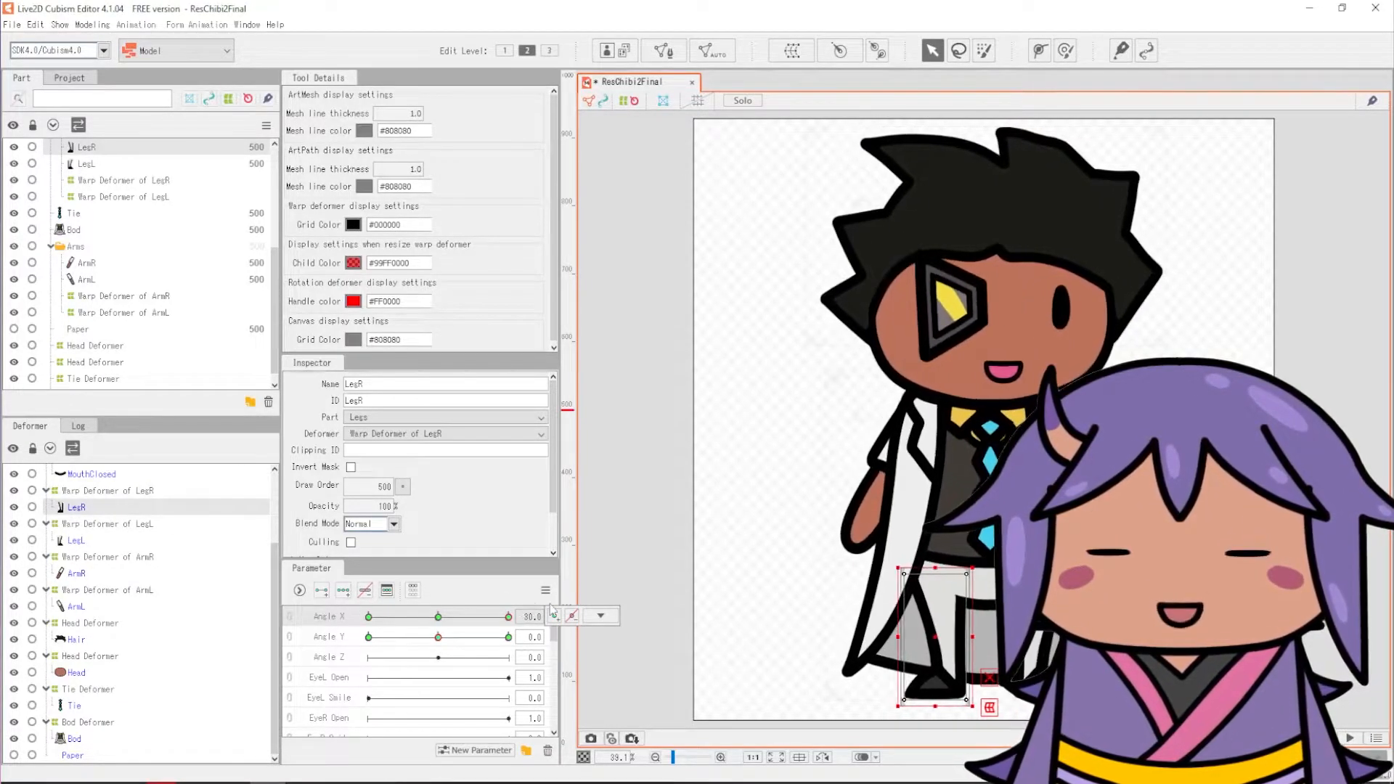
left_click(886, 456)
mouse_move(509, 617)
left_mouse_down()
mouse_move(438, 617)
mouse_move(553, 637)
mouse_move(366, 637)
mouse_move(516, 621)
left_mouse_up()
left_click(1053, 456)
left_click(933, 654)
left_click(850, 723)
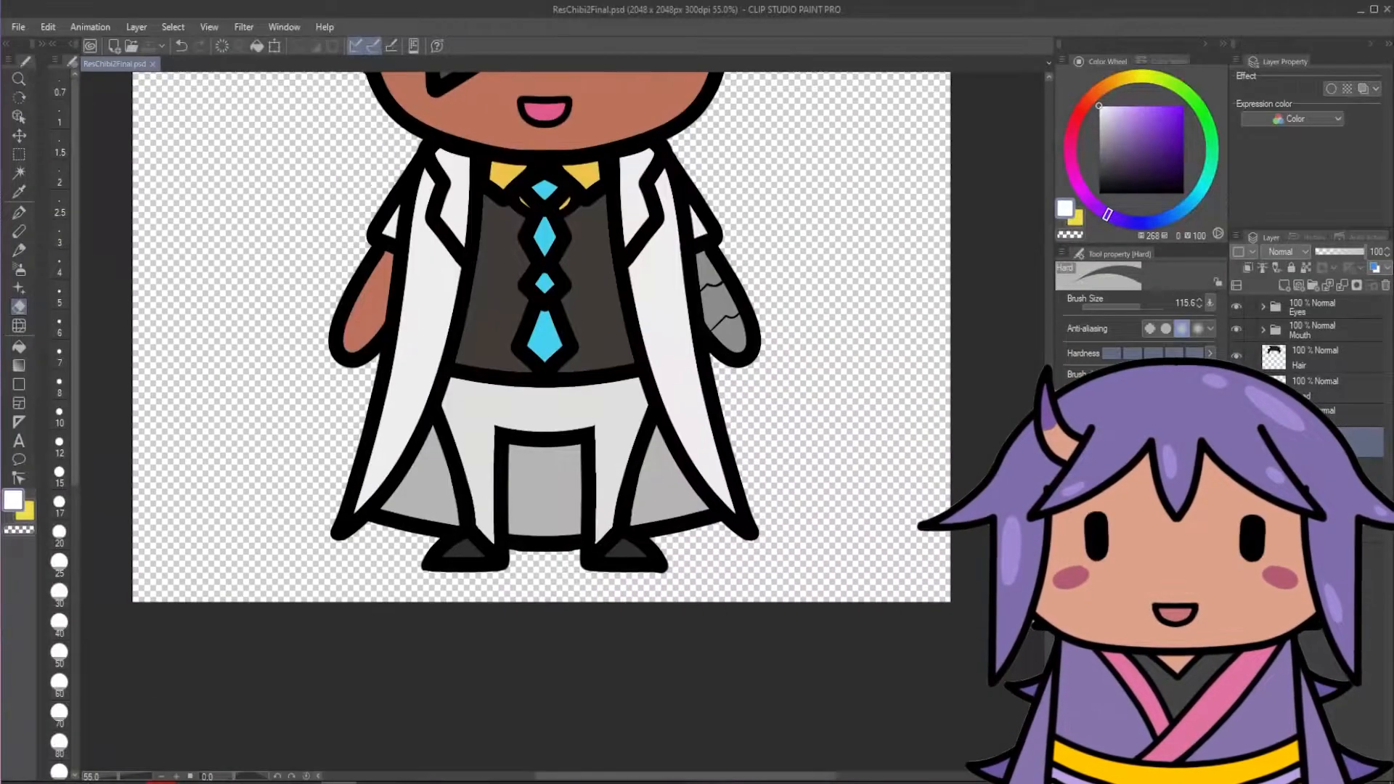
Step: Switch to Clip Studio Paint and retouch the legs and shoes in ResChibi2Final.psd with a dark fill and a smaller pen
scroll(652, 586, "up", 5)
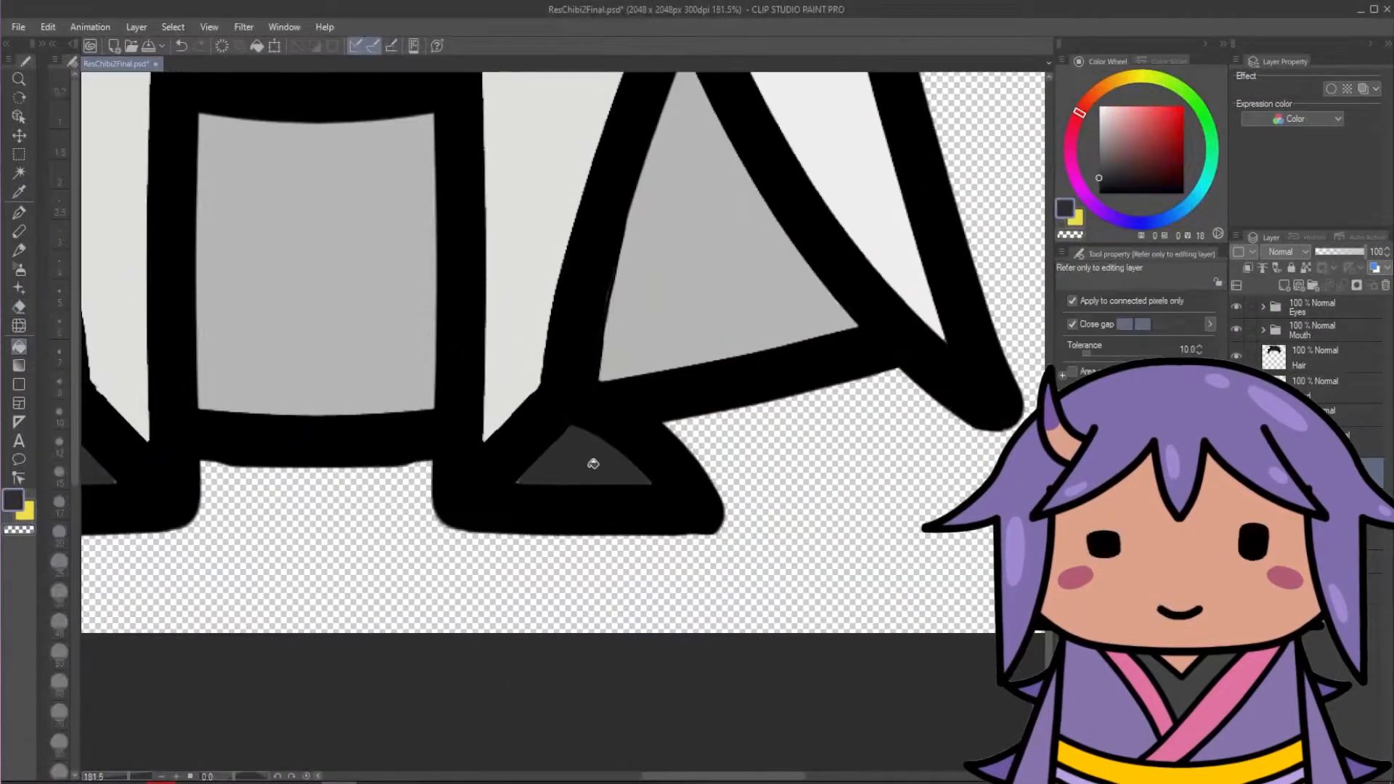
scroll(592, 461, "down", 3)
scroll(657, 293, "up", 3)
key("p")
key("bracketleft")
key("bracketleft")
key("bracketleft")
key("bracketleft")
key("bracketleft")
key("bracketleft")
key("bracketleft")
key("bracketleft")
key("bracketleft")
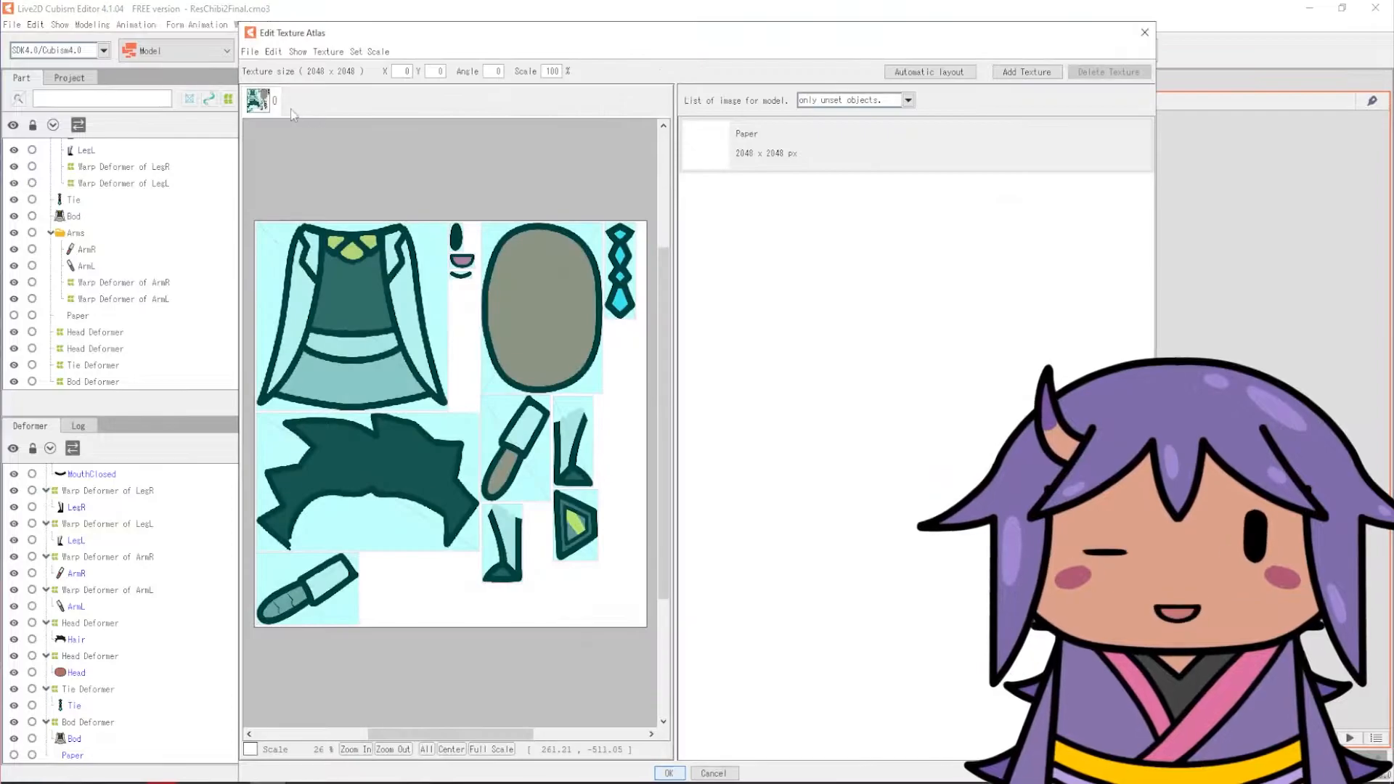
Step: Switch to Live2D Cubism Editor and try to replace the texture image in the texture atlas
left_click(250, 52)
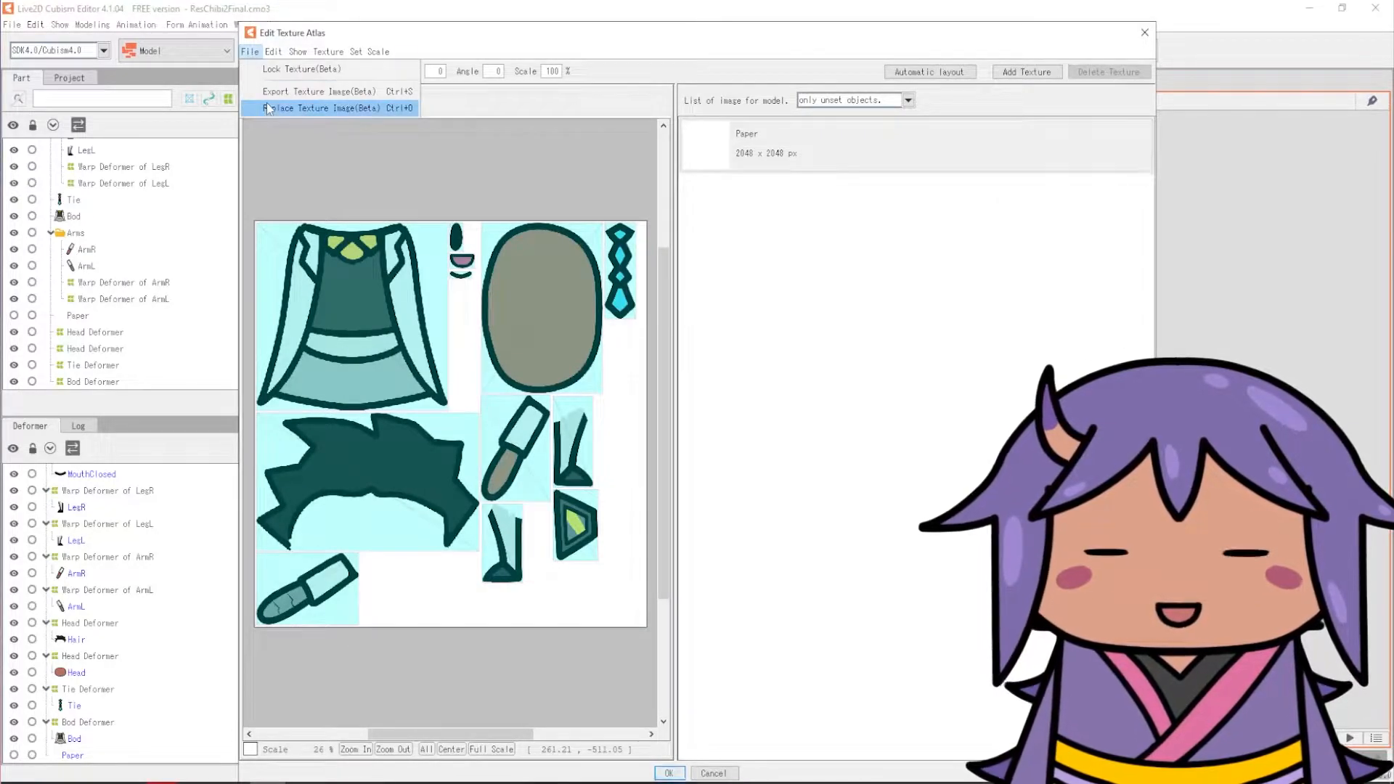
left_click(267, 108)
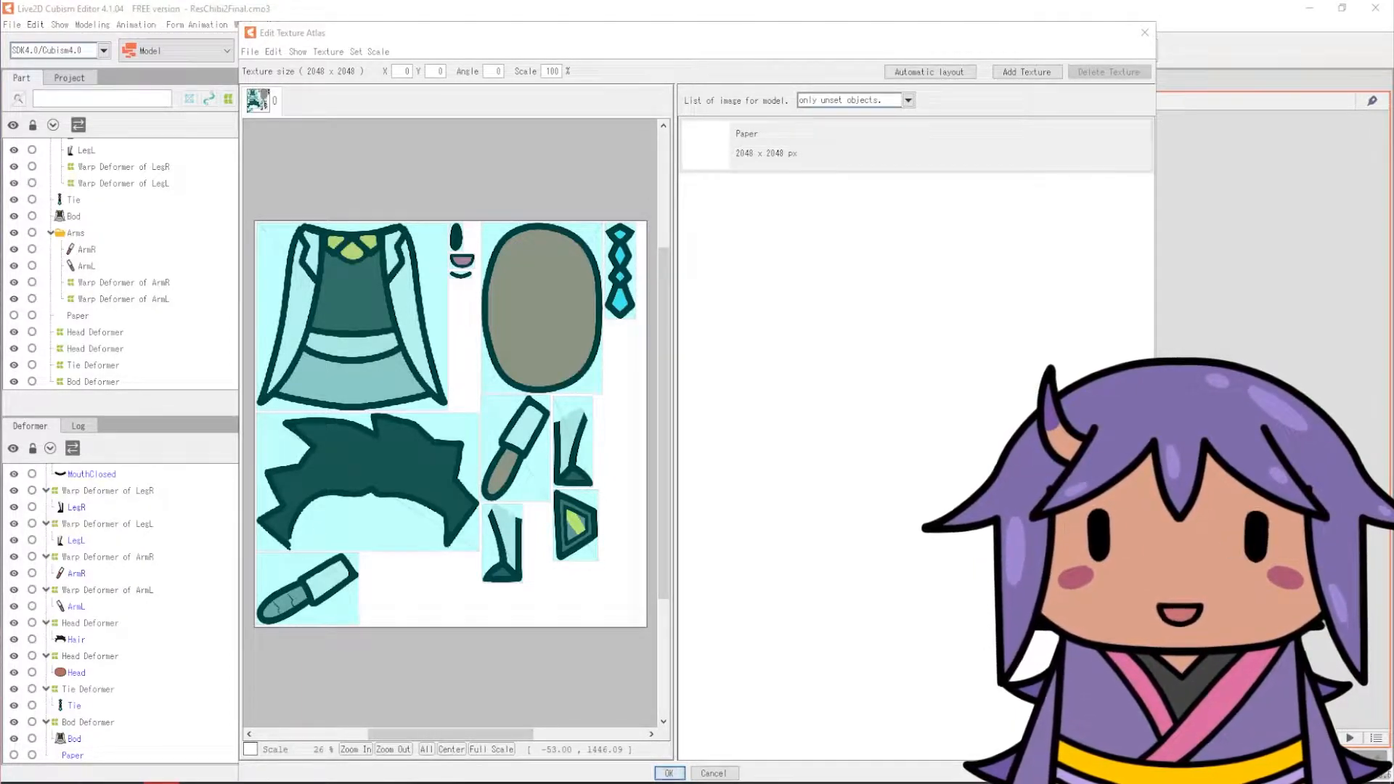
left_click(669, 773)
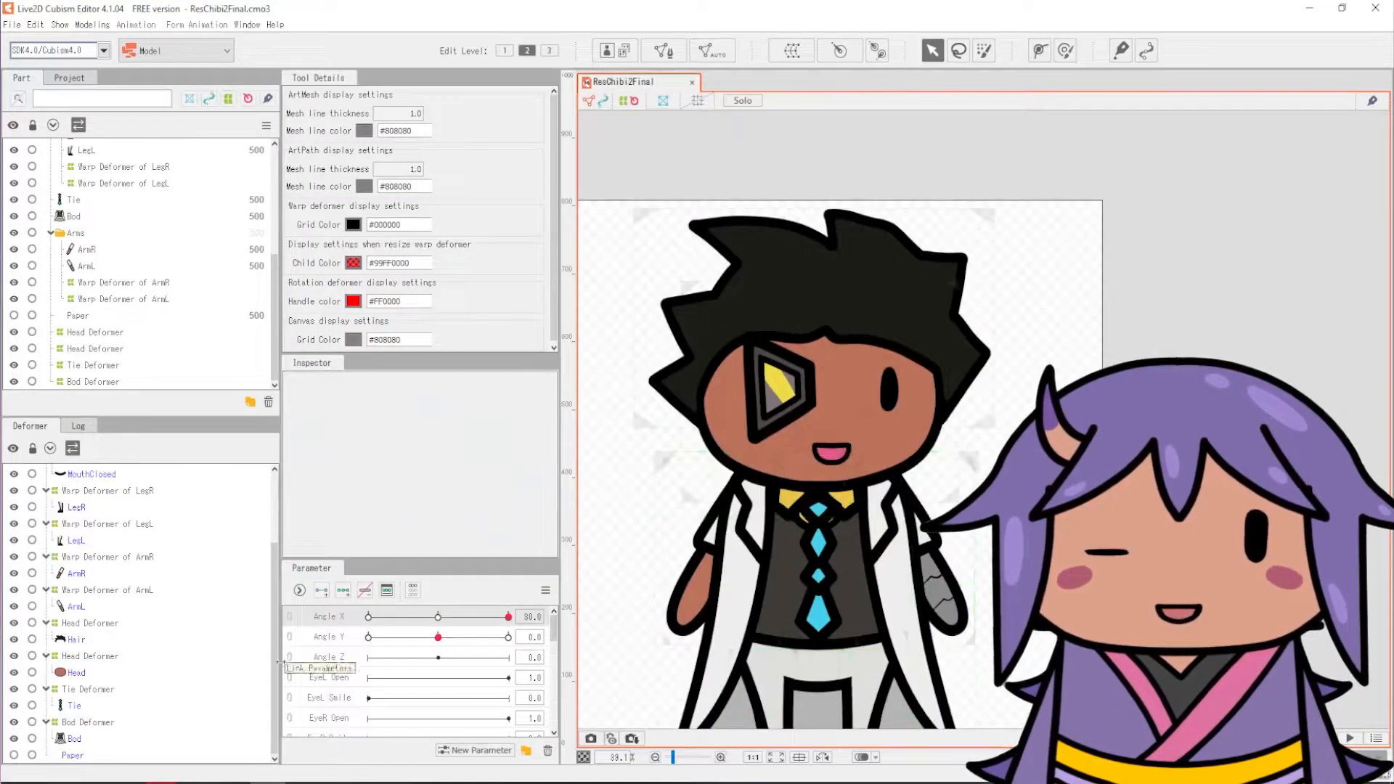
Step: Re-import the edited PSD as a replacement for ResChibi2Final.psd, and confirm the texture atlas
left_click_drag(798, 514, 796, 570)
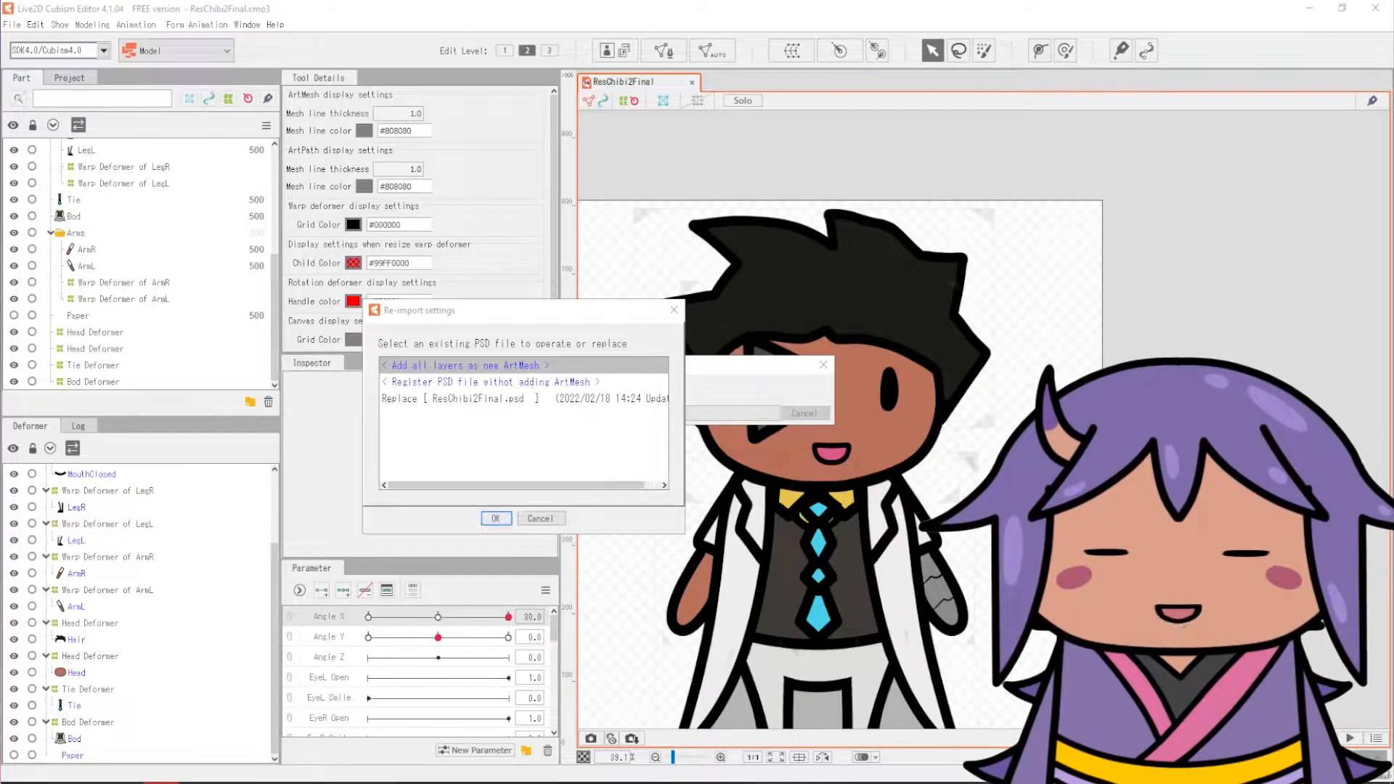
left_click(421, 398)
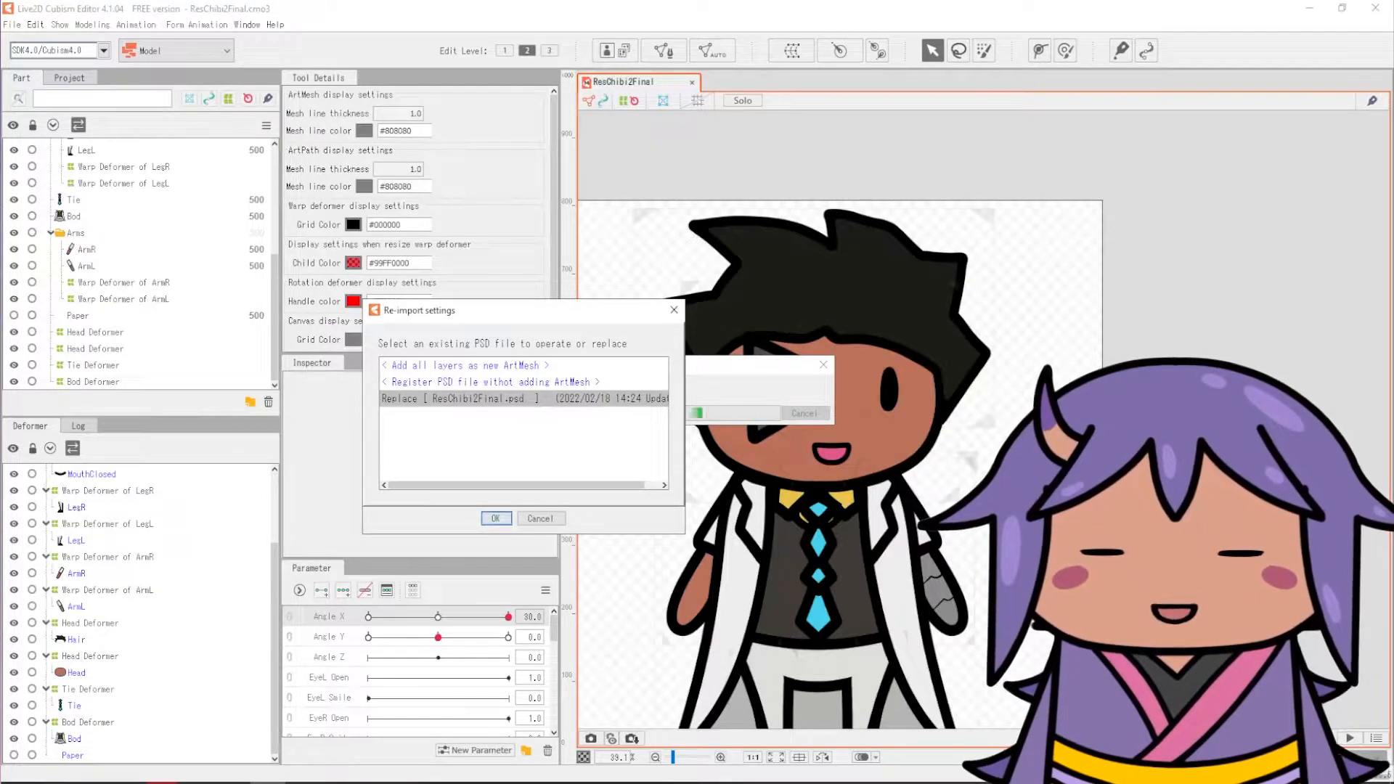
left_click(495, 518)
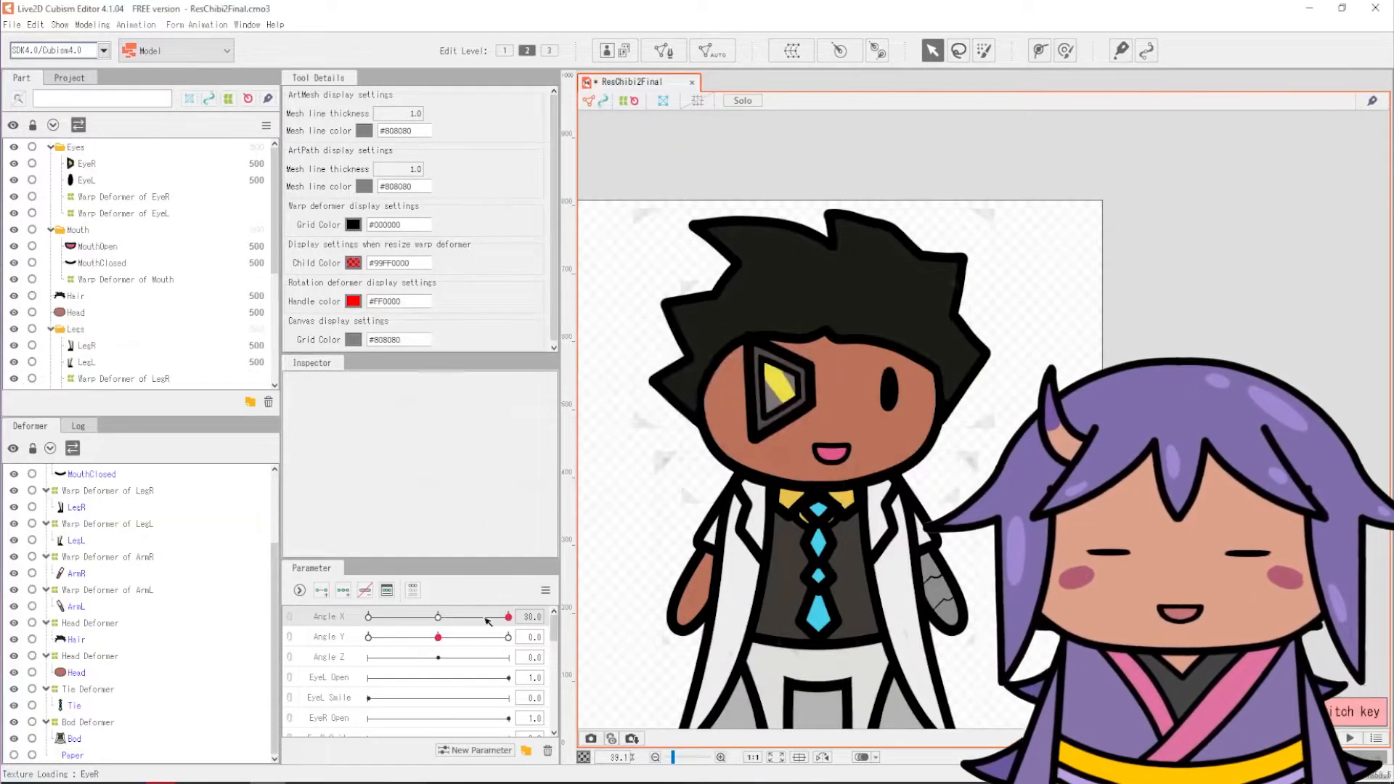
scroll(861, 639, "down", 1)
left_click(627, 50)
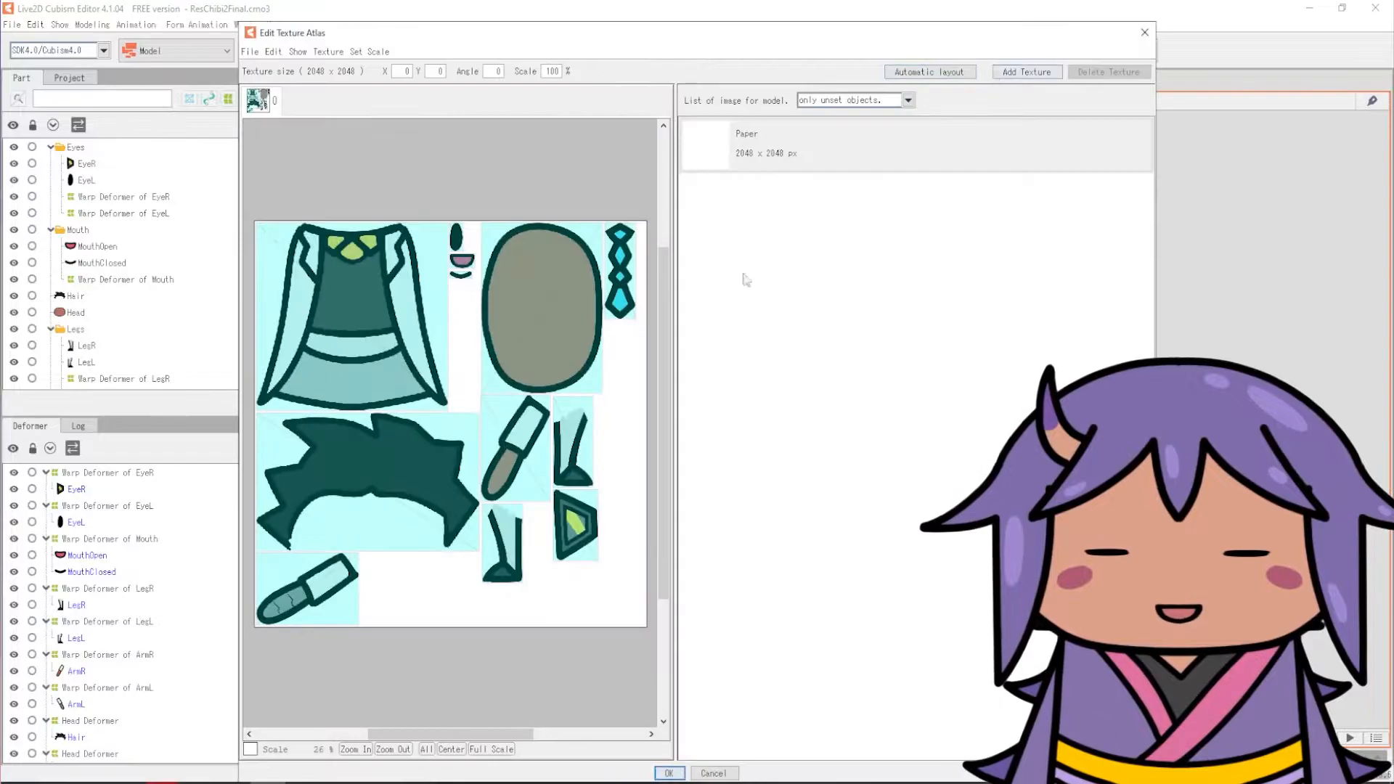
left_click(669, 771)
Step: Shift the tie slightly to the right at Angle X -30
scroll(811, 666, "up", 3)
scroll(814, 669, "down", 3)
left_click_drag(508, 617, 368, 621)
scroll(813, 667, "up", 2)
left_click(744, 491)
left_click_drag(744, 491, 753, 491)
Step: Narrow the hair slightly from its left edge at Angle X 30, for both Angle Y 30 and Angle Y -30
left_click_drag(368, 617, 545, 625)
left_click_drag(438, 637, 520, 638)
scroll(1017, 385, "down", 4)
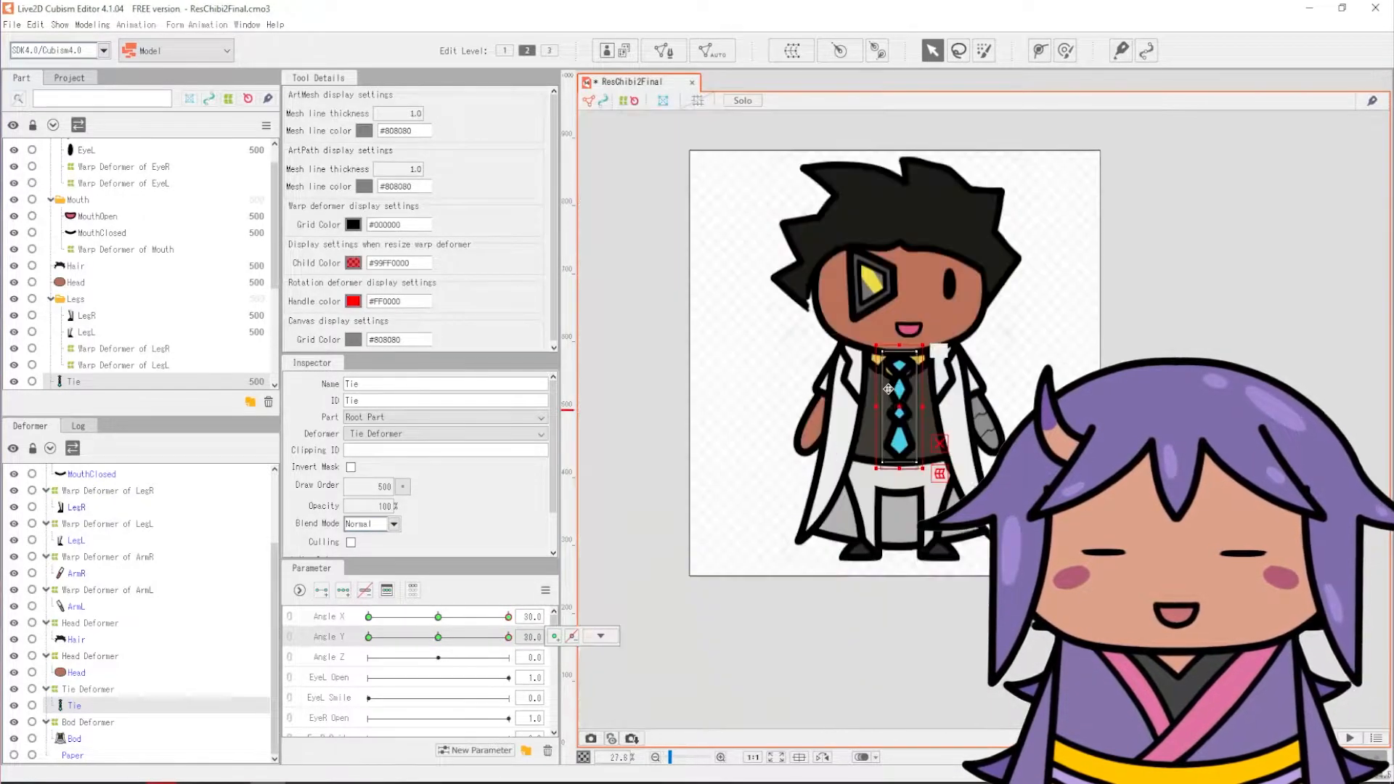
scroll(879, 443, "up", 2)
scroll(88, 570, "up", 2)
left_click(77, 700)
scroll(1089, 407, "down", 2)
left_click_drag(831, 220, 839, 220)
left_click_drag(508, 637, 369, 637)
left_click_drag(831, 219, 841, 219)
Step: Examine how the hair fits the head while Angle Y changes
left_click_drag(368, 637, 398, 623)
scroll(966, 597, "up", 2)
left_click(1031, 407)
scroll(792, 562, "down", 2)
scroll(864, 523, "up", 2)
scroll(908, 551, "down", 2)
left_click(76, 699)
scroll(734, 399, "up", 2)
left_click(911, 603)
left_click(965, 574)
left_click(973, 146)
Step: Link the Angle X and Angle Y parameters, and narrow the hair slightly from its right edge at -30 on both
left_click_drag(508, 616, 368, 657)
left_click_drag(506, 624, 374, 662)
left_click(904, 552)
left_click(289, 617)
left_click(369, 662)
left_click(1053, 152)
left_click_drag(1161, 157, 1146, 157)
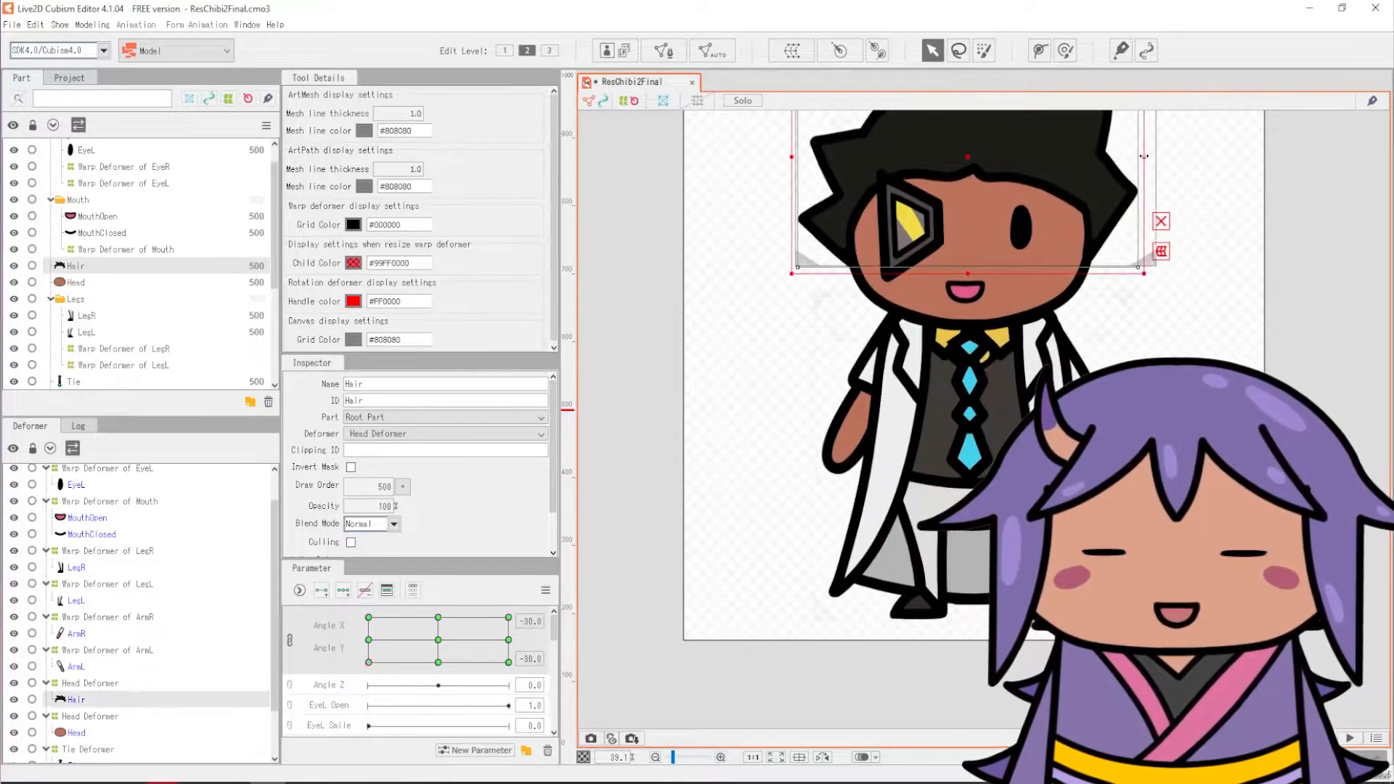
Step: Examine the Tie Deformer across the corner combinations of the linked Angle X and Angle Y parameters
left_click(930, 563)
left_click_drag(369, 662, 515, 616)
left_click(980, 396)
left_click(954, 404)
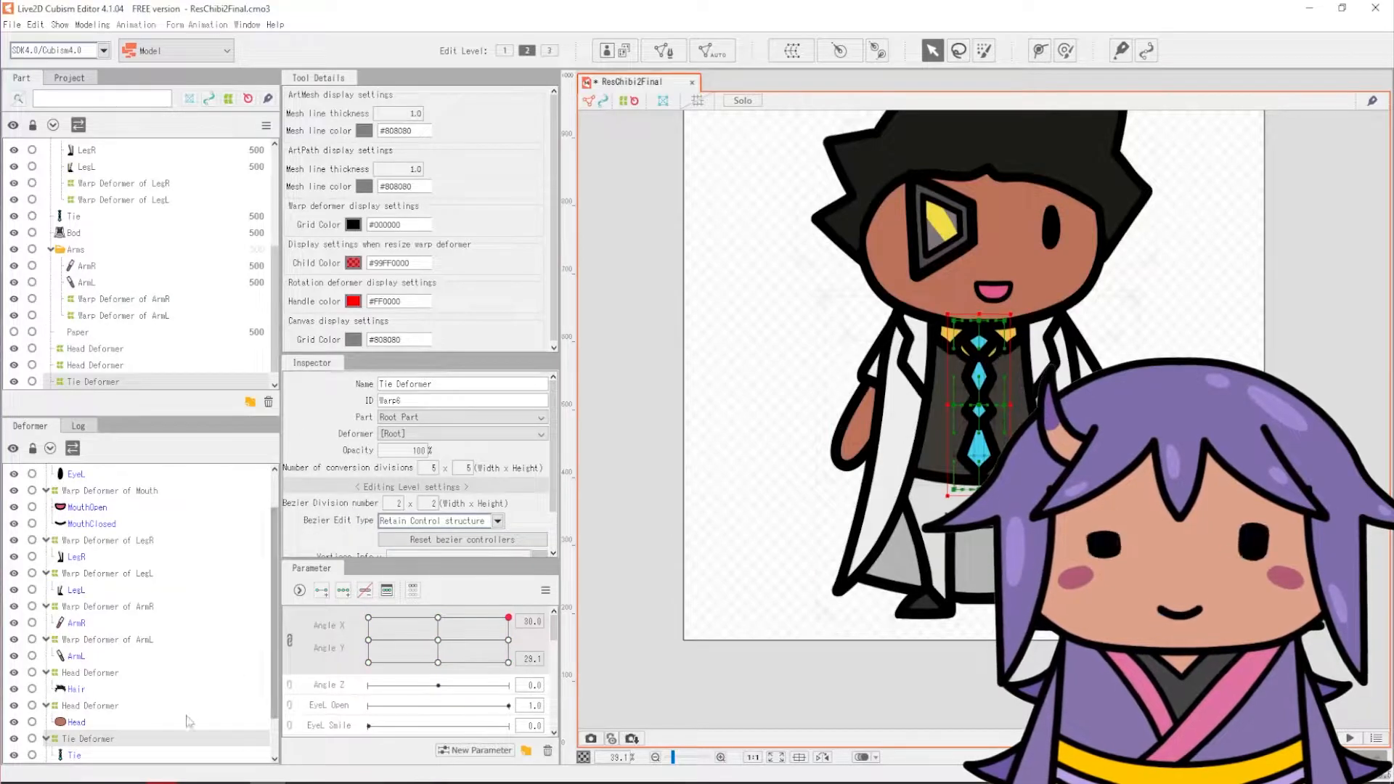
scroll(213, 721, "down", 1)
left_click_drag(508, 617, 286, 609)
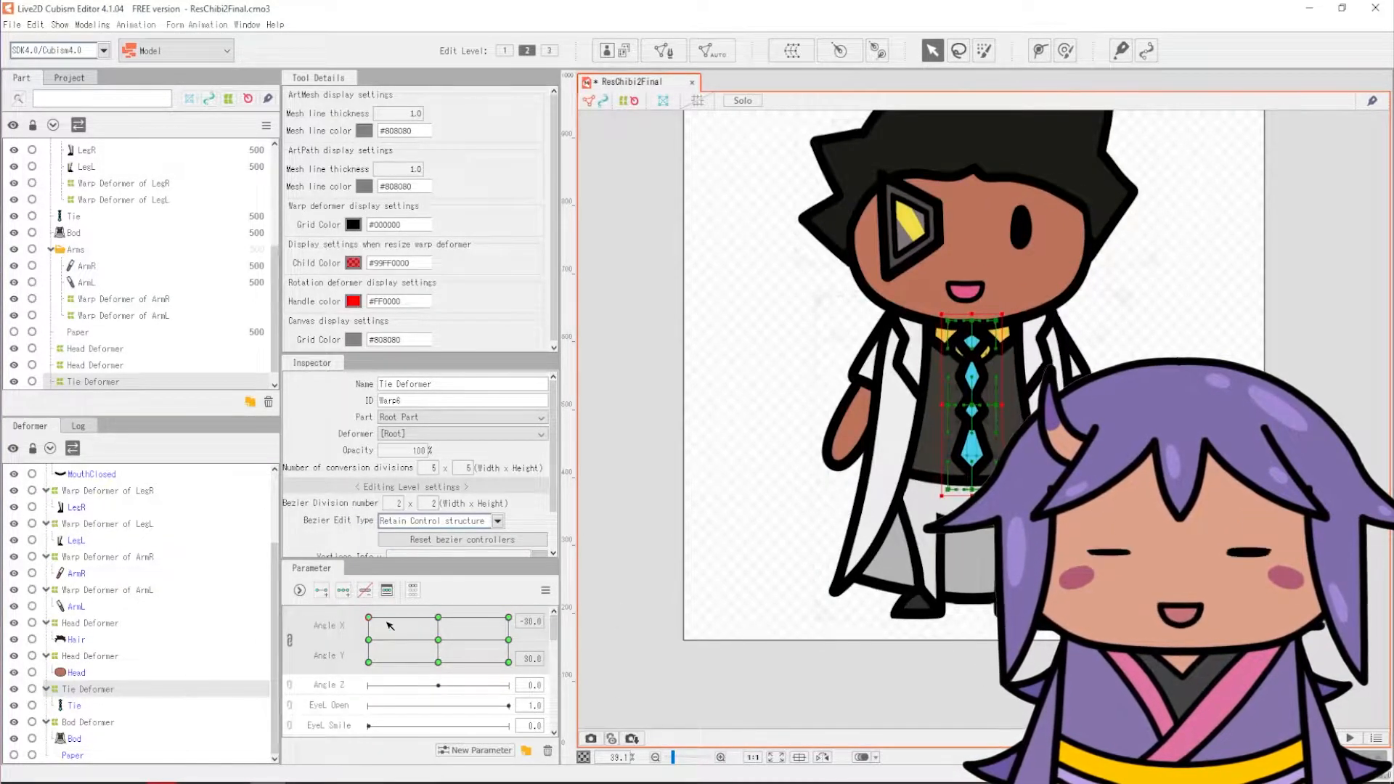
left_click_drag(386, 620, 517, 670)
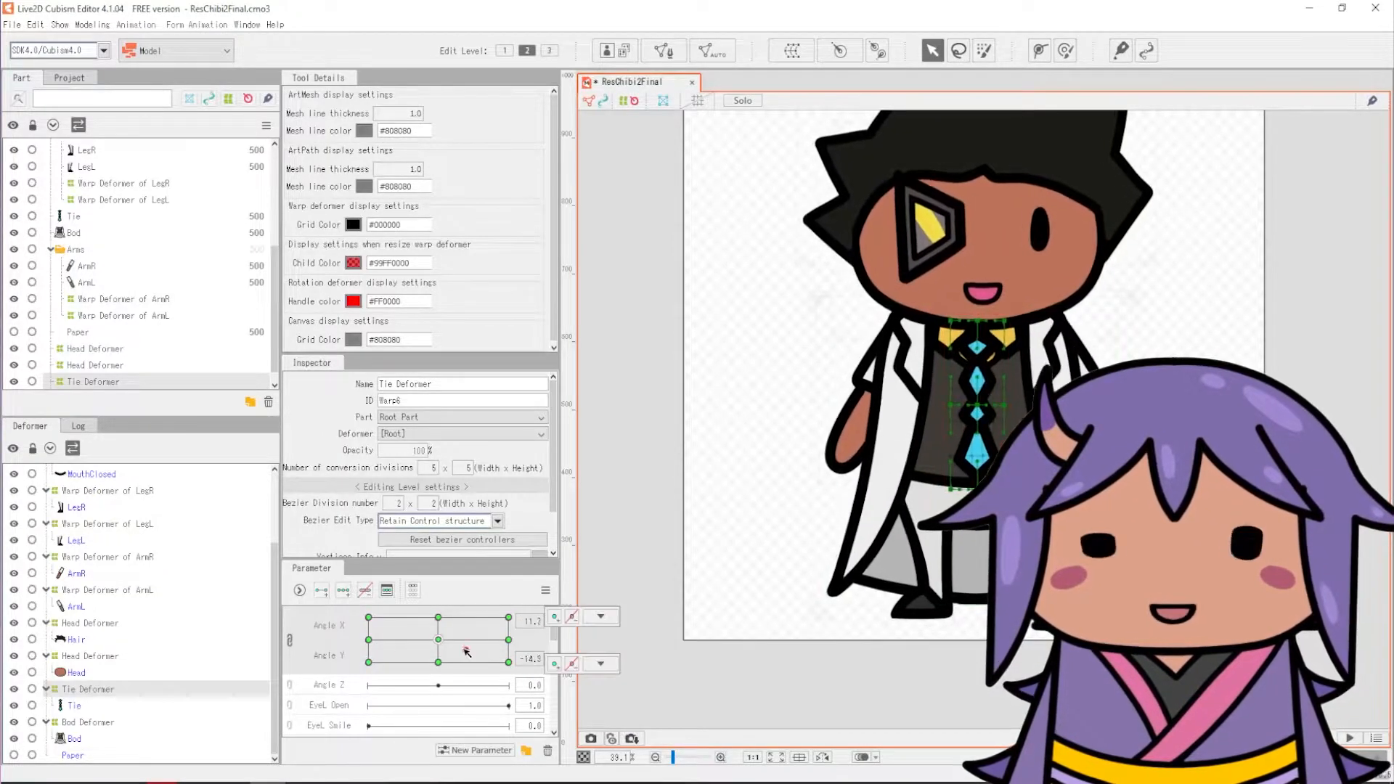
scroll(781, 556, "down", 2)
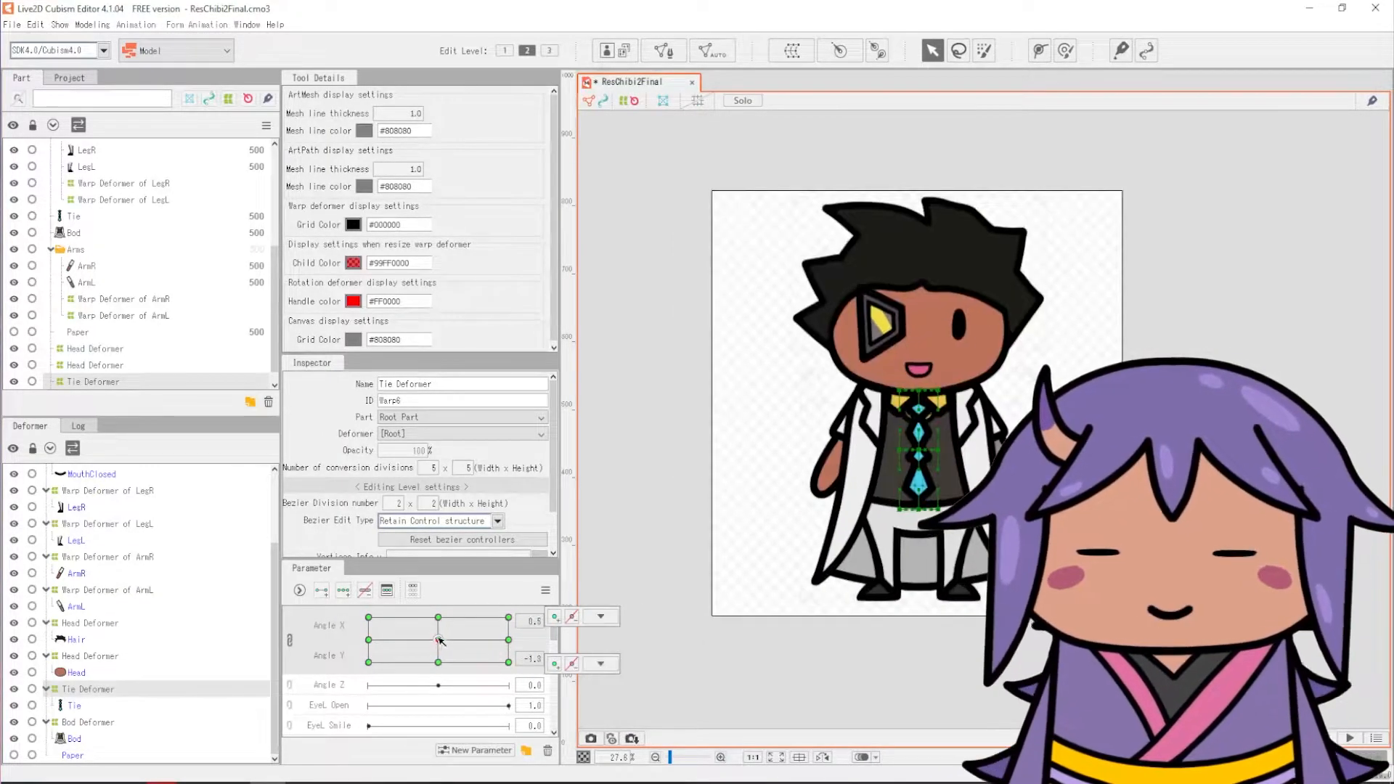
scroll(335, 683, "down", 5)
left_click(85, 639)
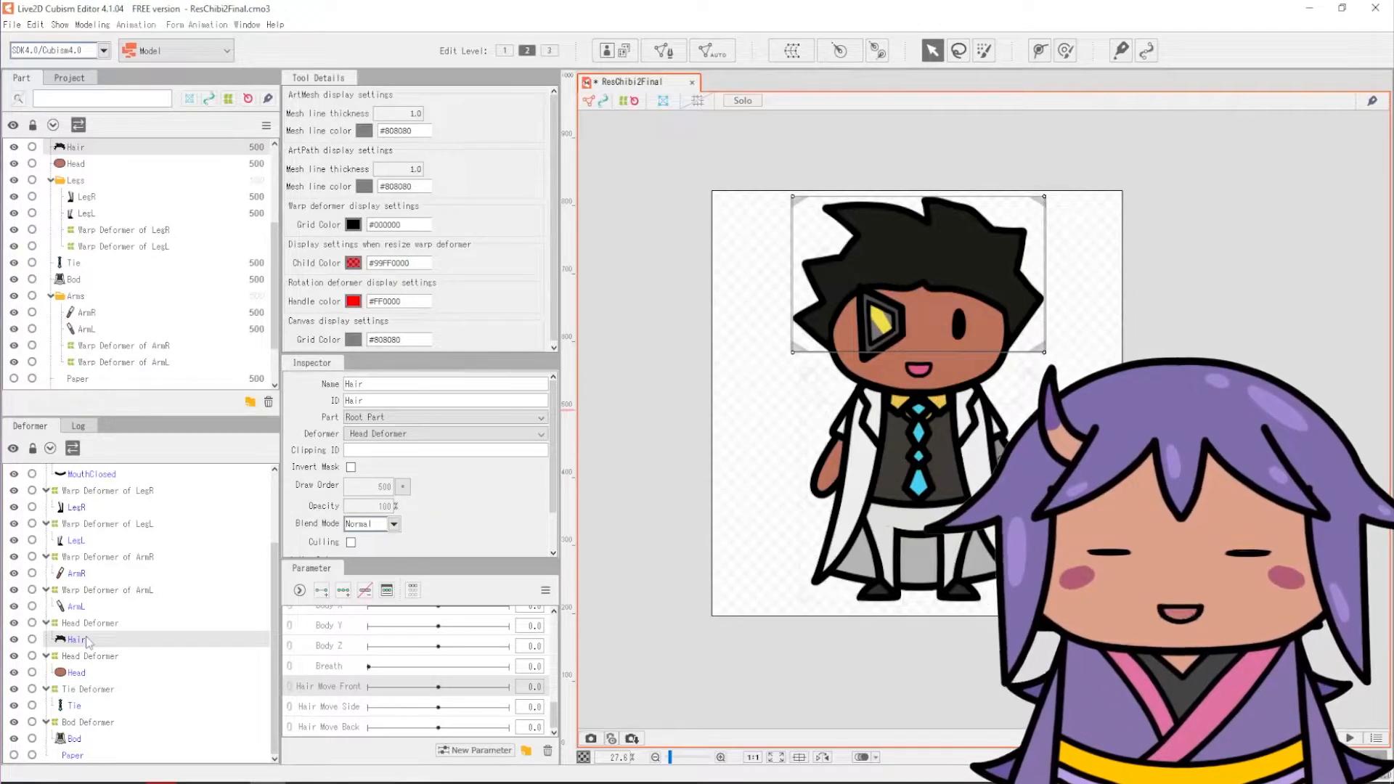
scroll(324, 697, "down", 5)
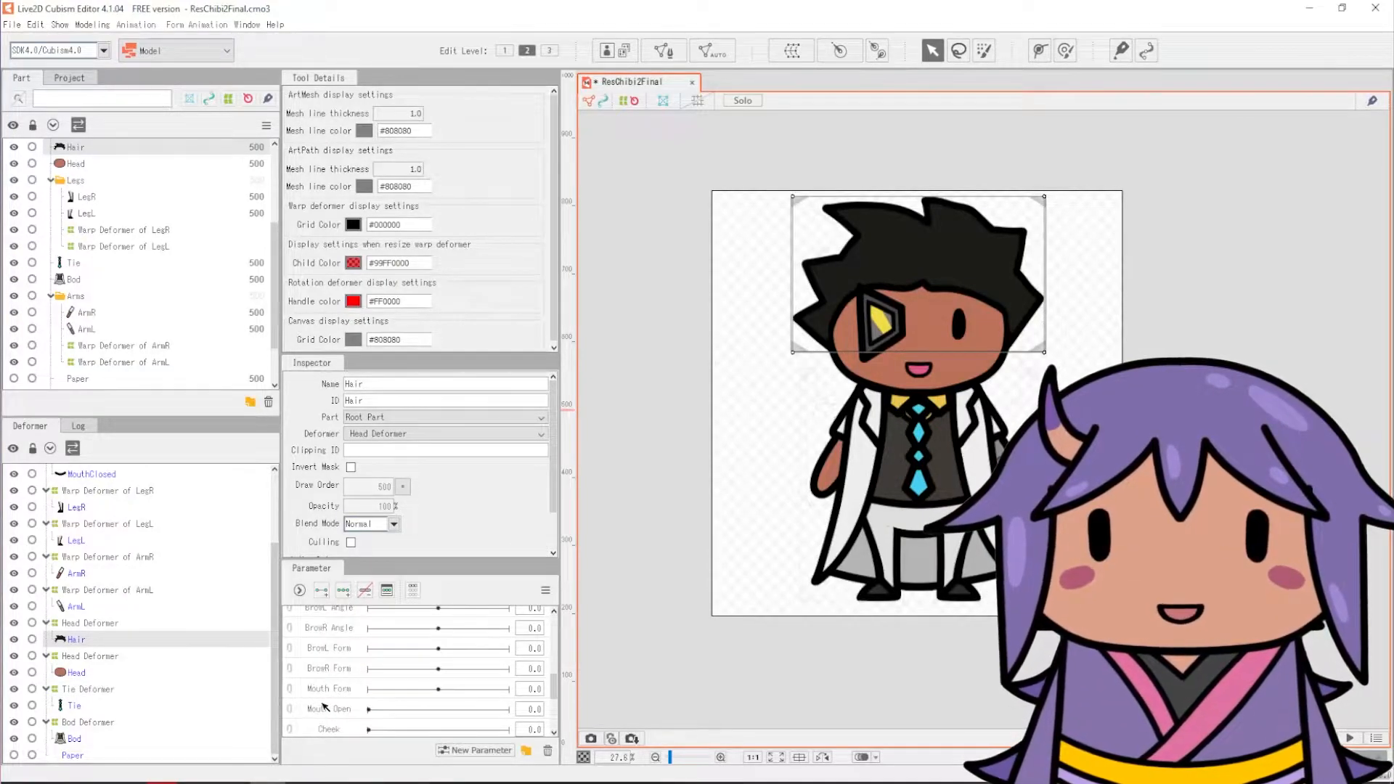
left_click(882, 570)
Step: Examine the trousers and the LegR and LegL meshes at the neutral pose and with Angle X and Angle Y at -30
scroll(835, 405, "up", 5)
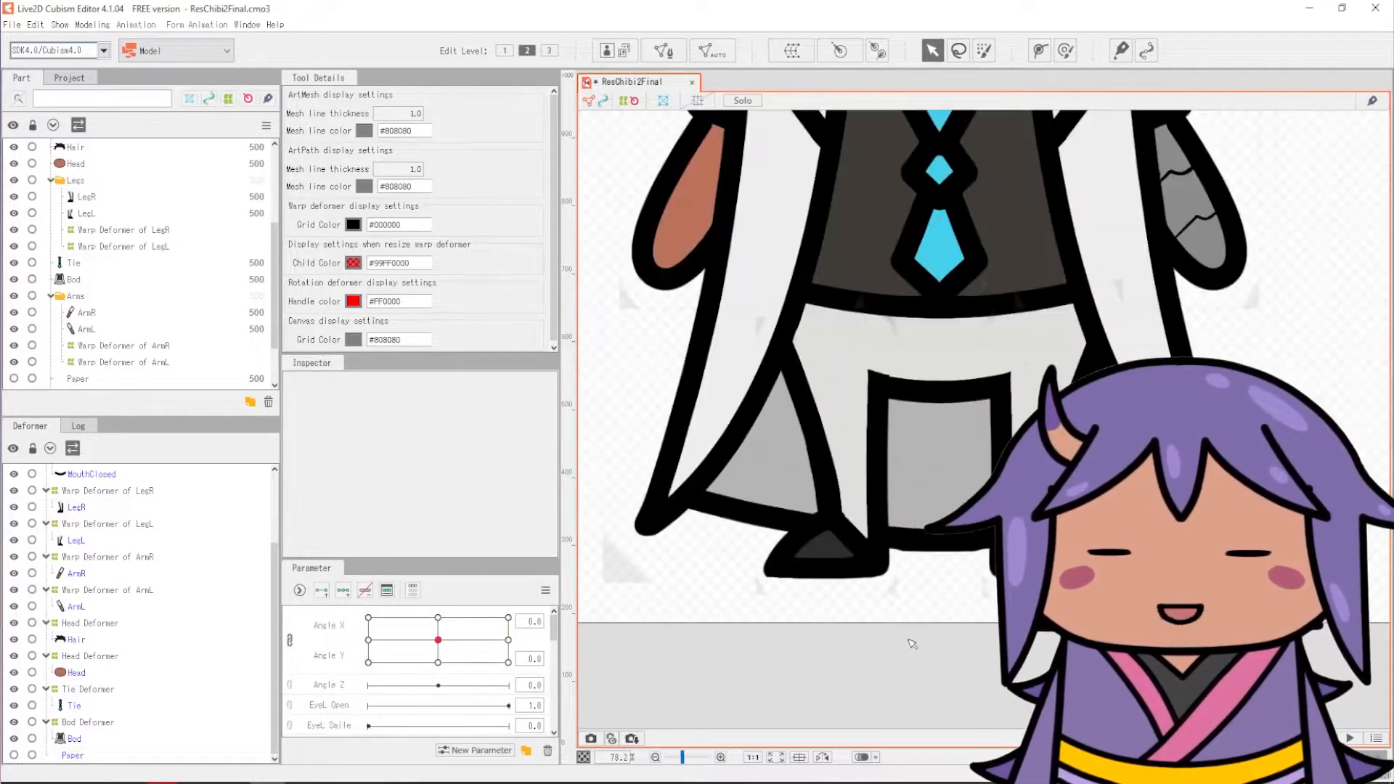
left_click(438, 640)
left_click(827, 330)
left_click(832, 348)
left_click(832, 314)
left_click(939, 681)
scroll(939, 681, "down", 5)
left_click_drag(438, 639, 352, 692)
left_click(102, 541)
scroll(823, 730, "up", 3)
left_click(102, 507)
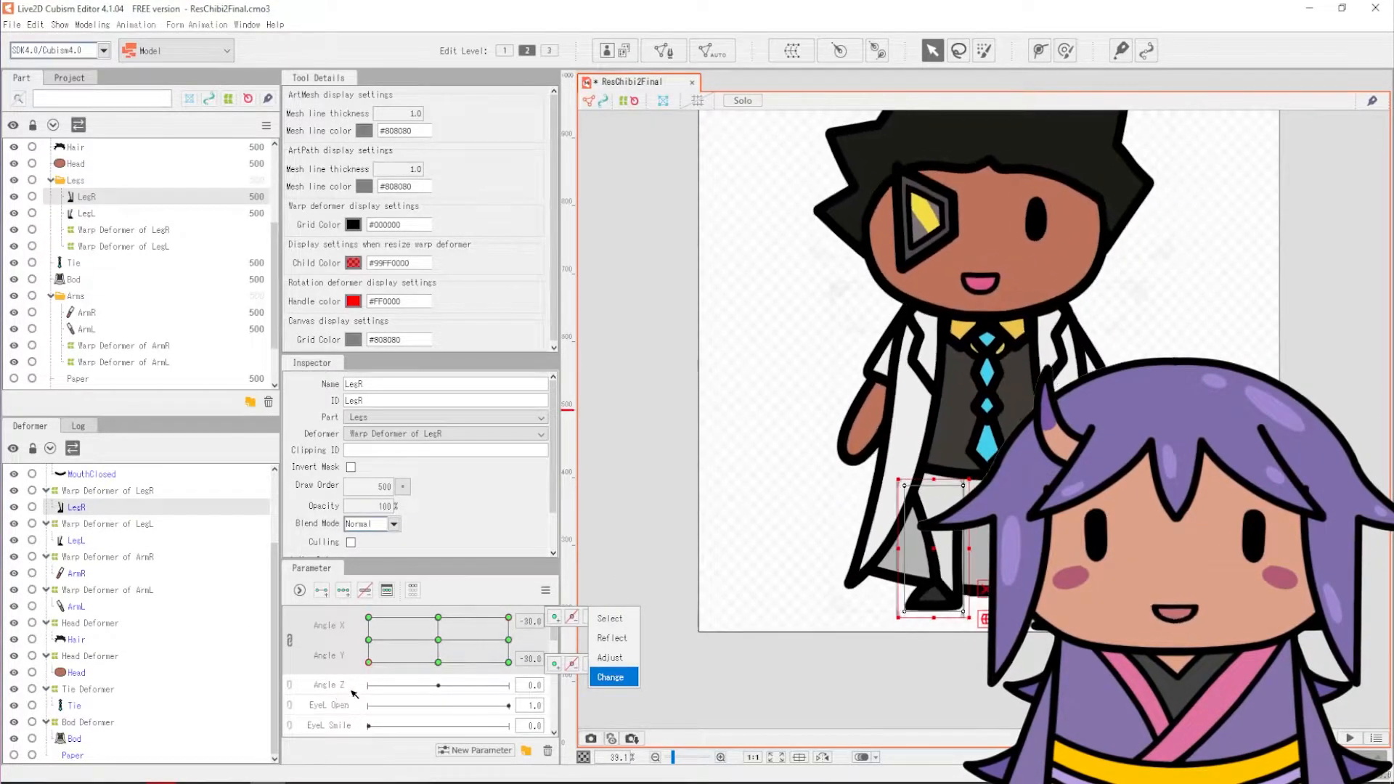
Step: Unlink Angle X and Angle Y, and reset both to 0
left_click(290, 639)
left_click_drag(368, 637, 509, 621)
left_click(438, 617)
left_click(438, 637)
Step: Rename the hair's warp deformer as Hair Deformer, add three Hair Move Front keys to it, and set that parameter to 1.0
scroll(355, 659, "down", 5)
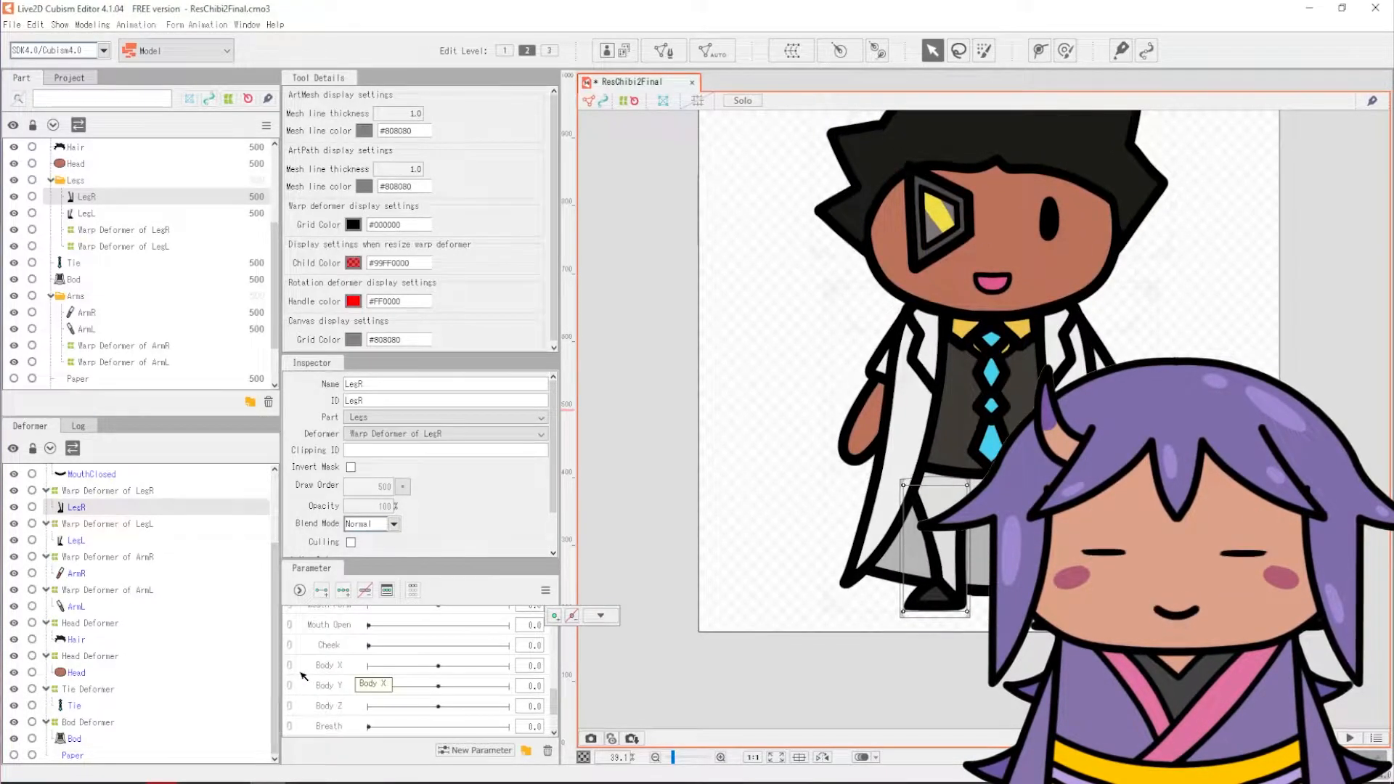
scroll(304, 676, "down", 3)
scroll(730, 546, "down", 2)
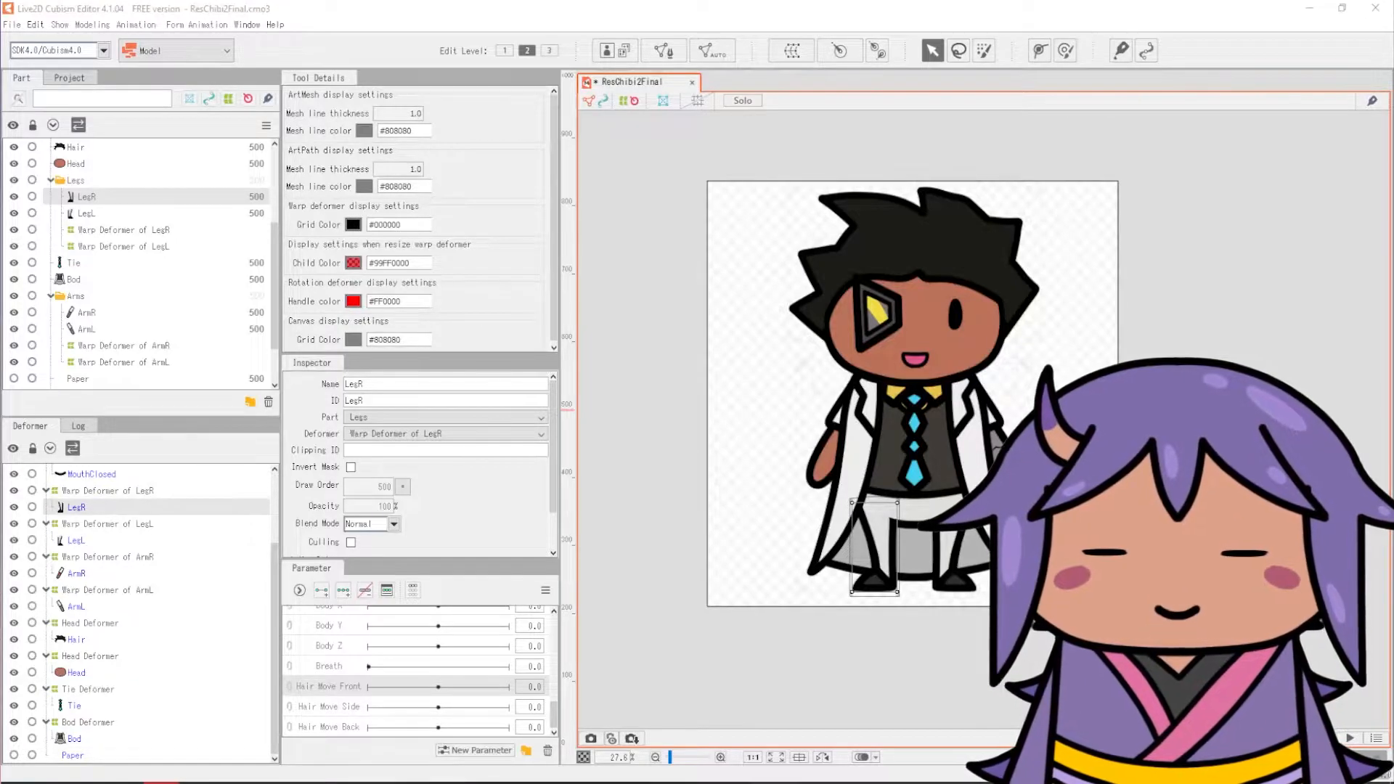
left_click(93, 623)
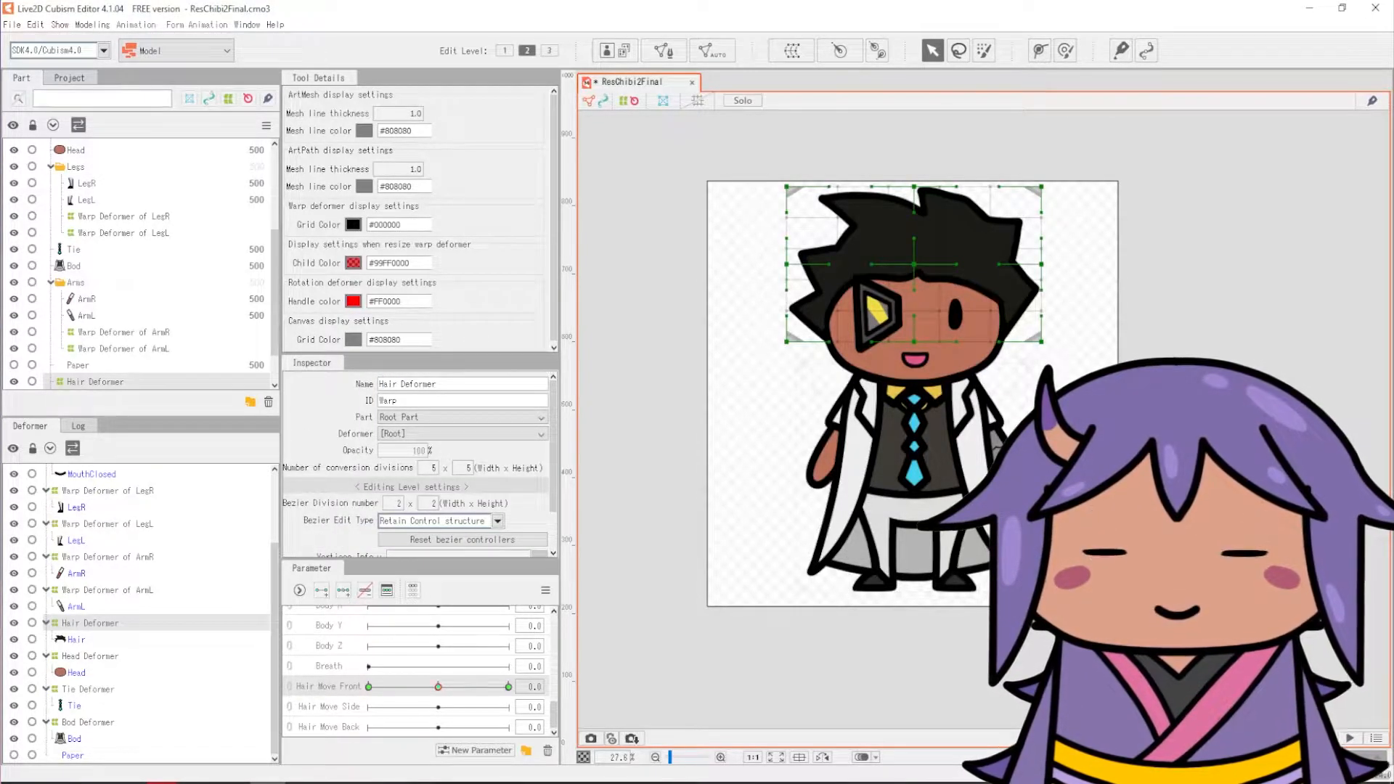
scroll(1082, 273, "up", 2)
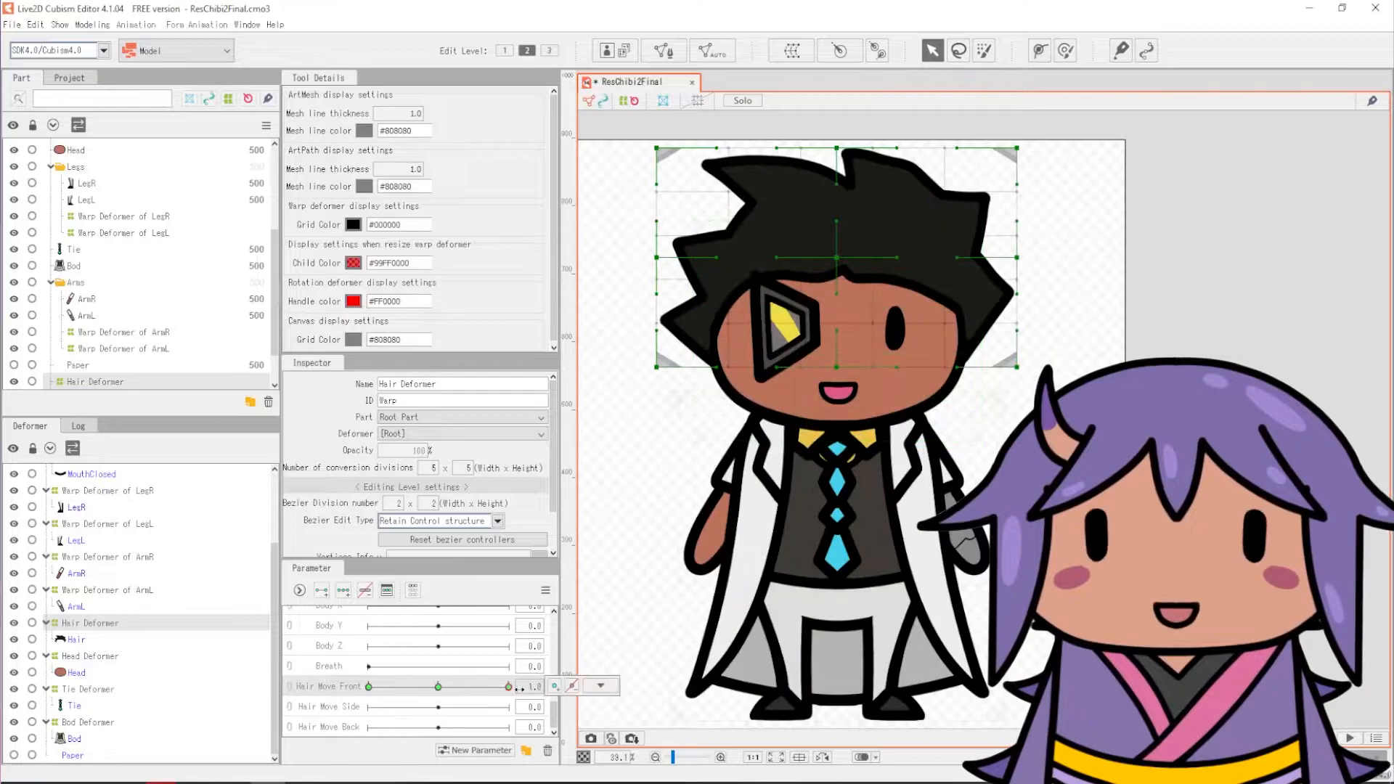
Step: Try bending the Hair Deformer's grid at Hair Move Front 1.0, and undo the changes
mouse_move(656, 149)
left_mouse_down()
mouse_move(642, 135)
mouse_move(657, 155)
left_mouse_up()
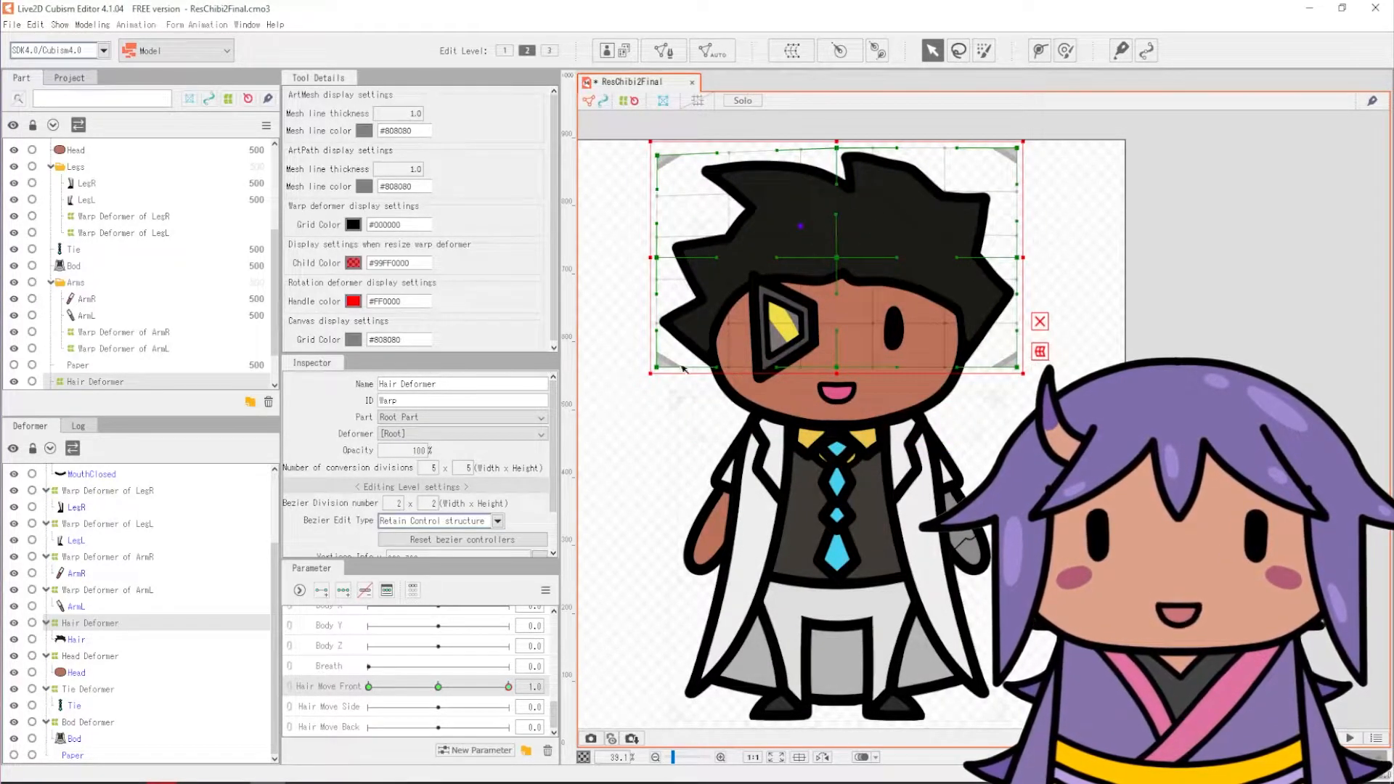
left_click_drag(657, 258, 658, 258)
key("ctrl+z")
key("ctrl+z")
left_click_drag(1016, 257, 1009, 315)
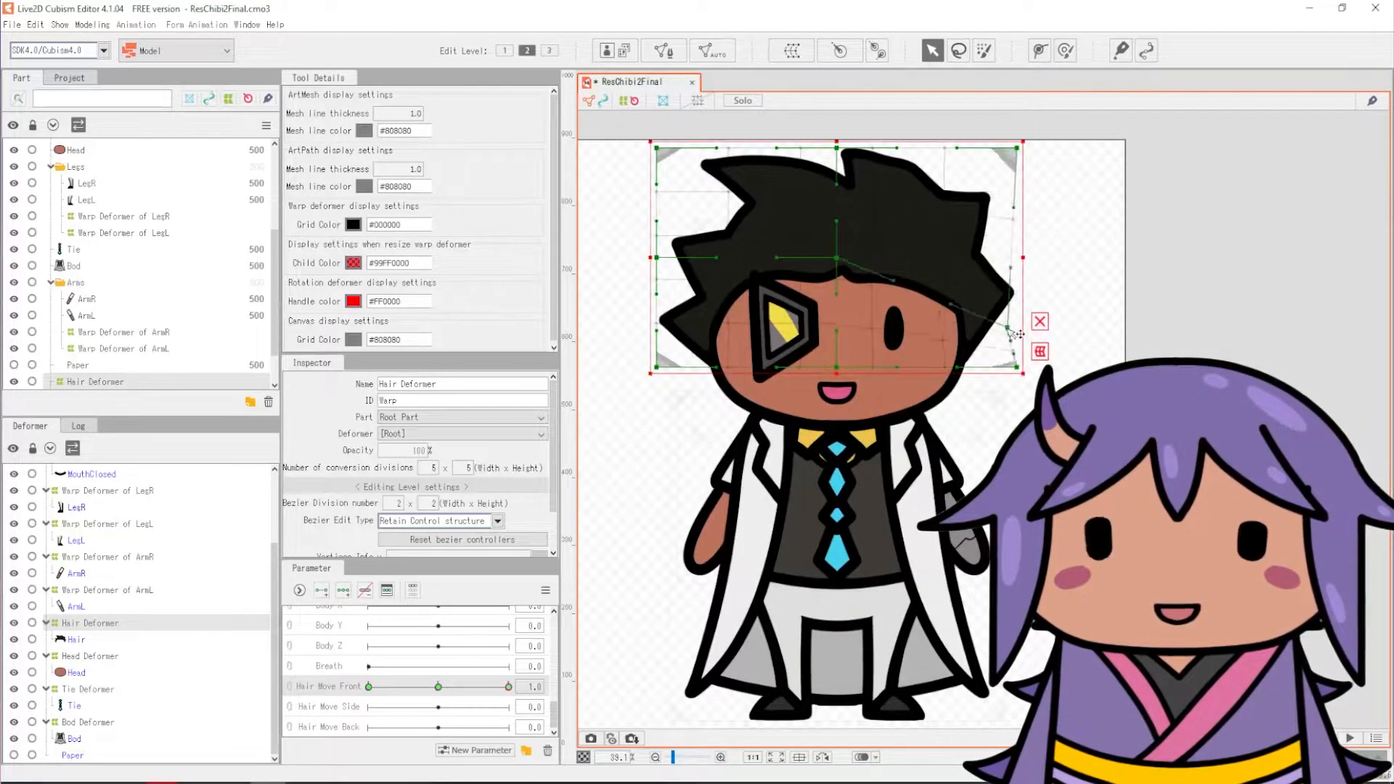
left_click_drag(717, 148, 838, 166)
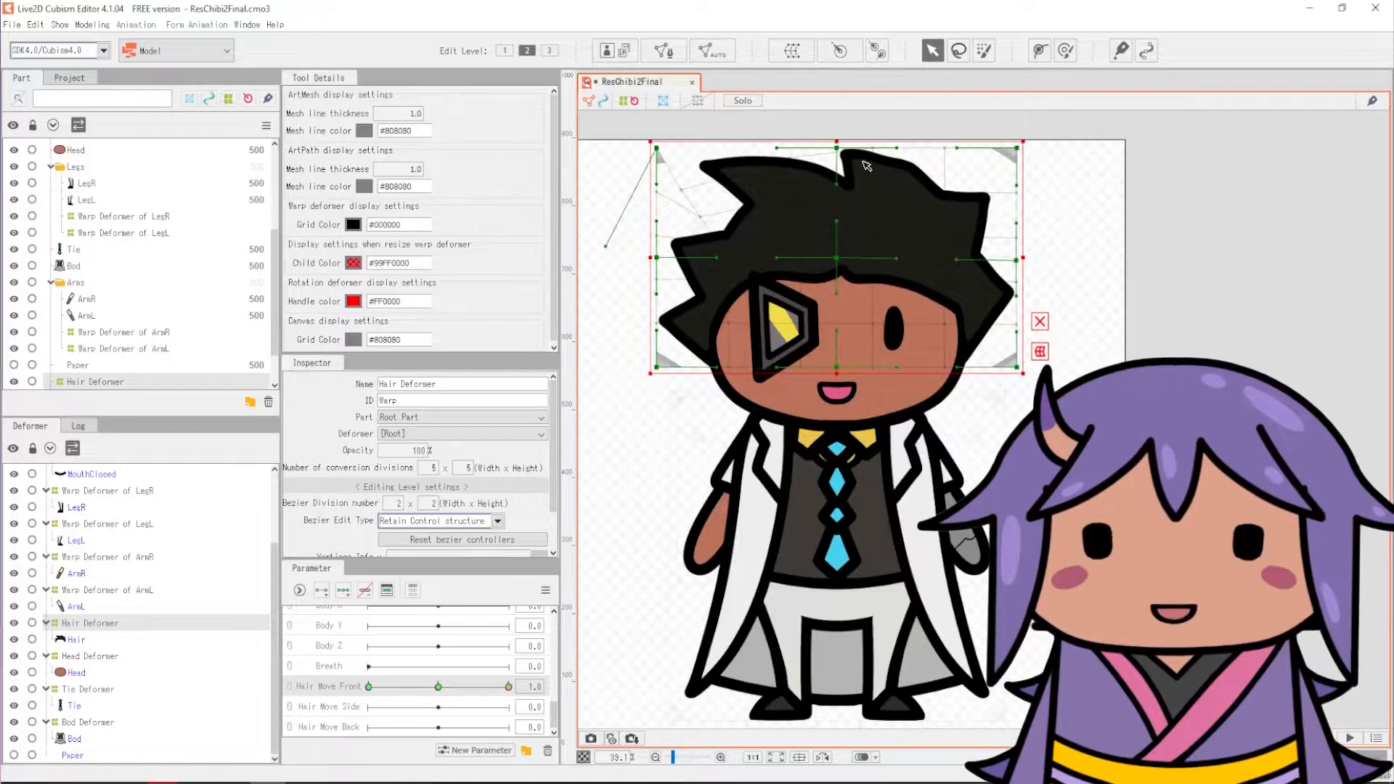
key("ctrl+z")
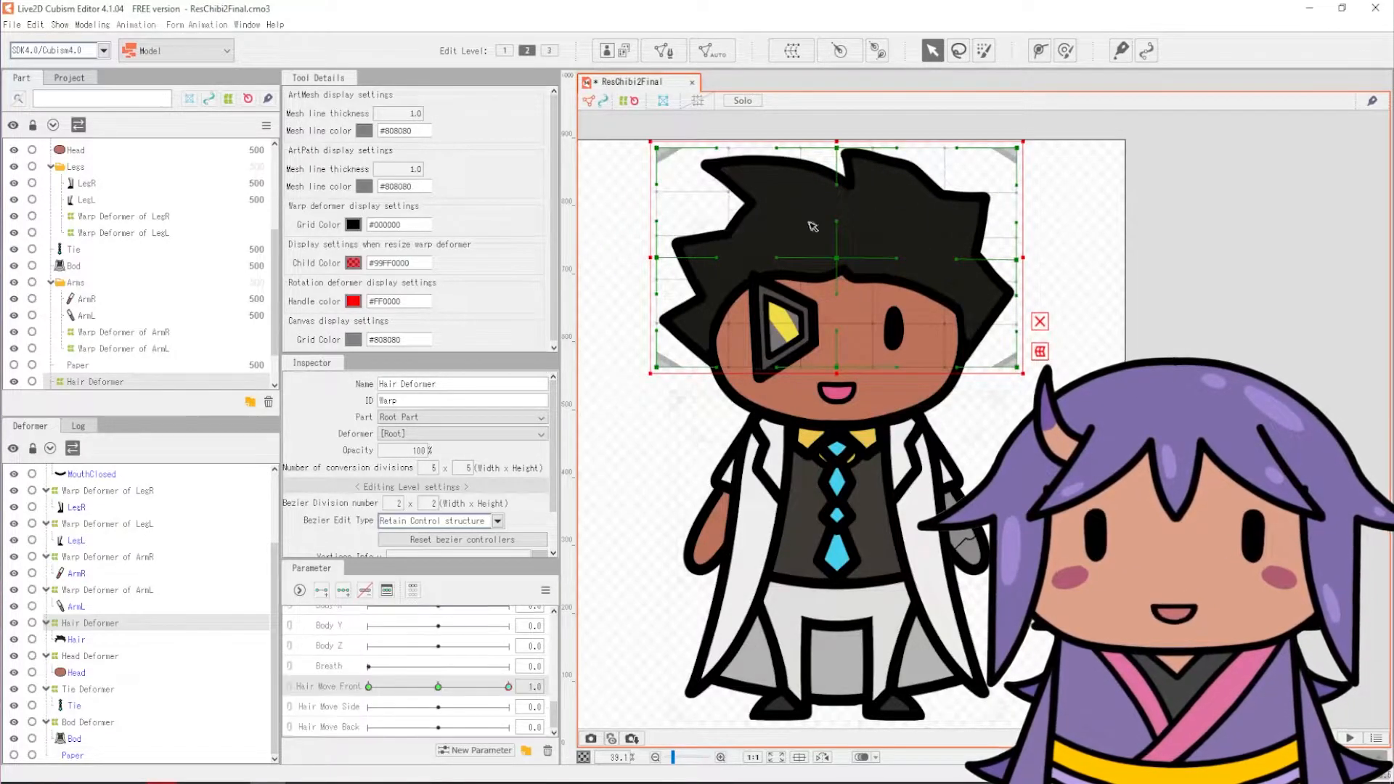
Step: Replace the Hair Deformer's Hair Move Front keys with three Hair Move Side keys
left_click(400, 706)
left_click(344, 591)
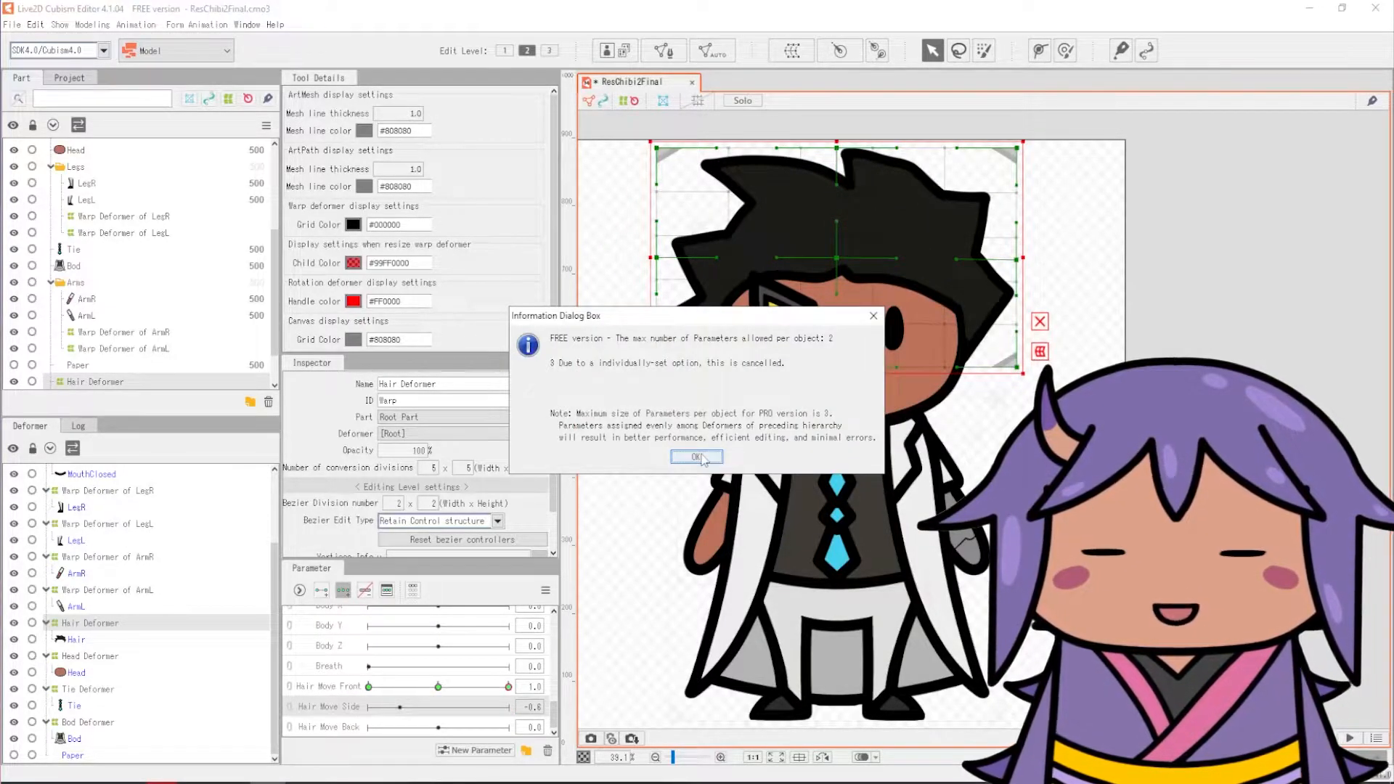
left_click(695, 457)
left_click(572, 686)
left_click(438, 706)
left_click(343, 590)
Step: Bend the upper part of the Hair Deformer's grid for Hair Move Side at 1.0 and -1.0
left_click(508, 707)
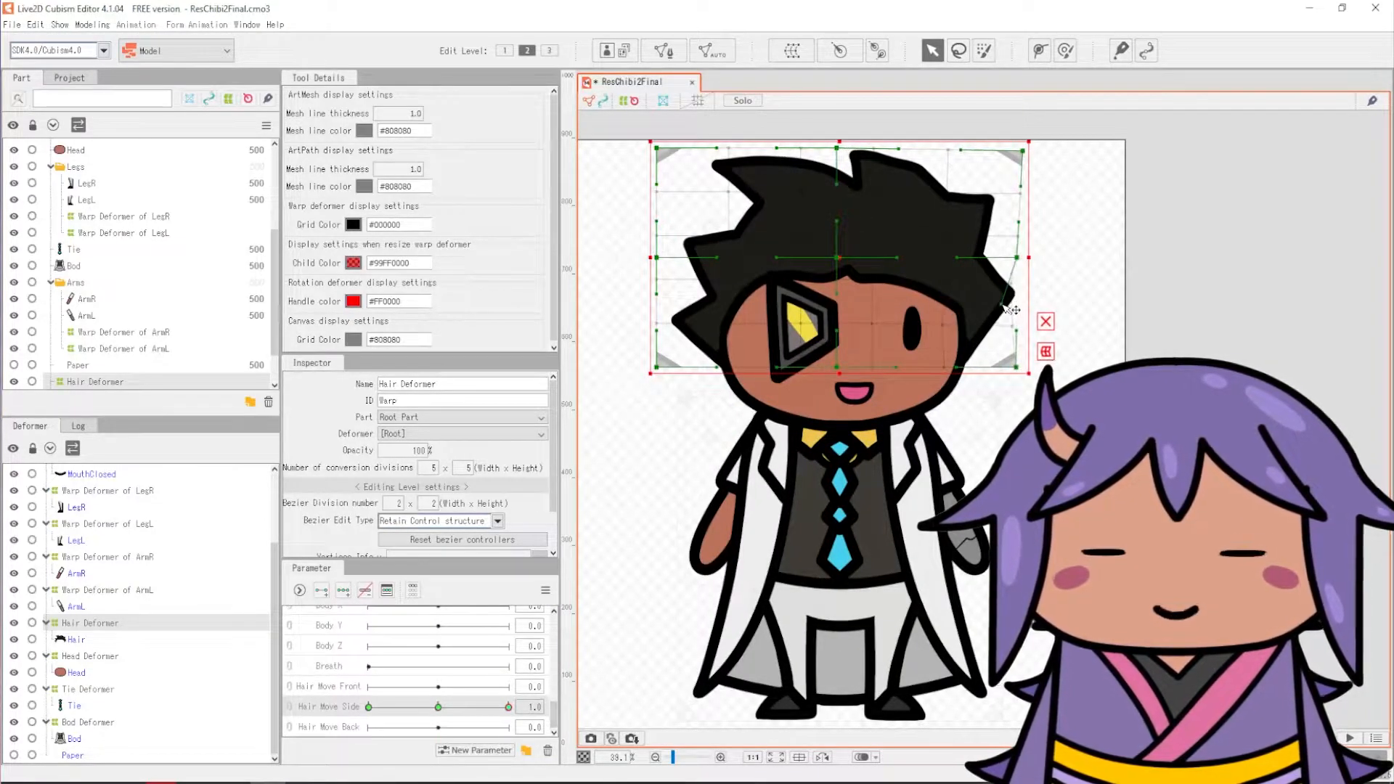
left_click_drag(837, 148, 835, 154)
left_click_drag(657, 148, 734, 162)
left_click(438, 707)
scroll(439, 653, "up", 5)
scroll(439, 653, "down", 5)
left_click(369, 706)
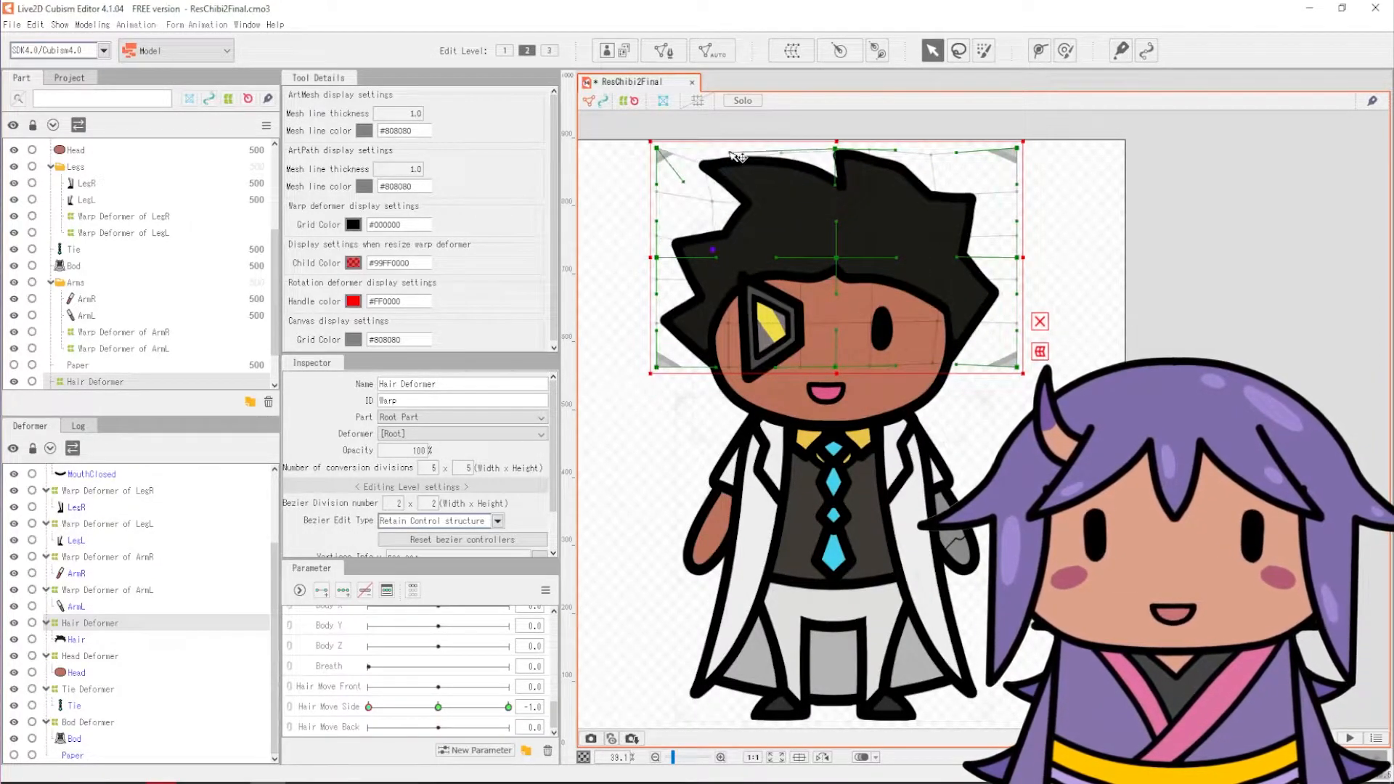
Step: Preview the hair swing through Hair Move Side and return that parameter and Angle X to 0
left_click_drag(368, 707, 438, 707)
scroll(467, 654, "up", 5)
left_click_drag(467, 618, 439, 618)
scroll(390, 700, "down", 2)
Step: Open the physics settings and add a group named Hair with an input preset and a physics model preset
left_click(92, 25)
left_click(174, 281)
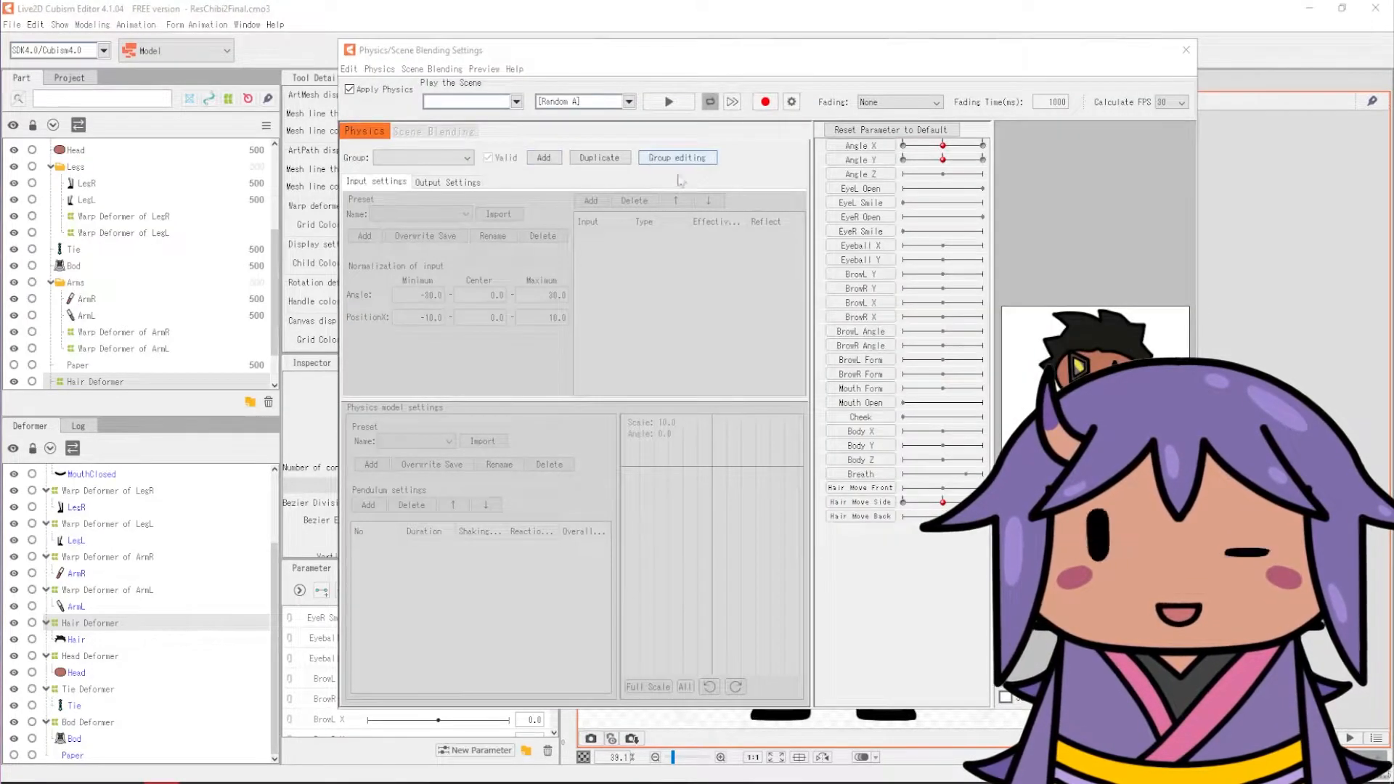
left_click(538, 157)
type("Hair")
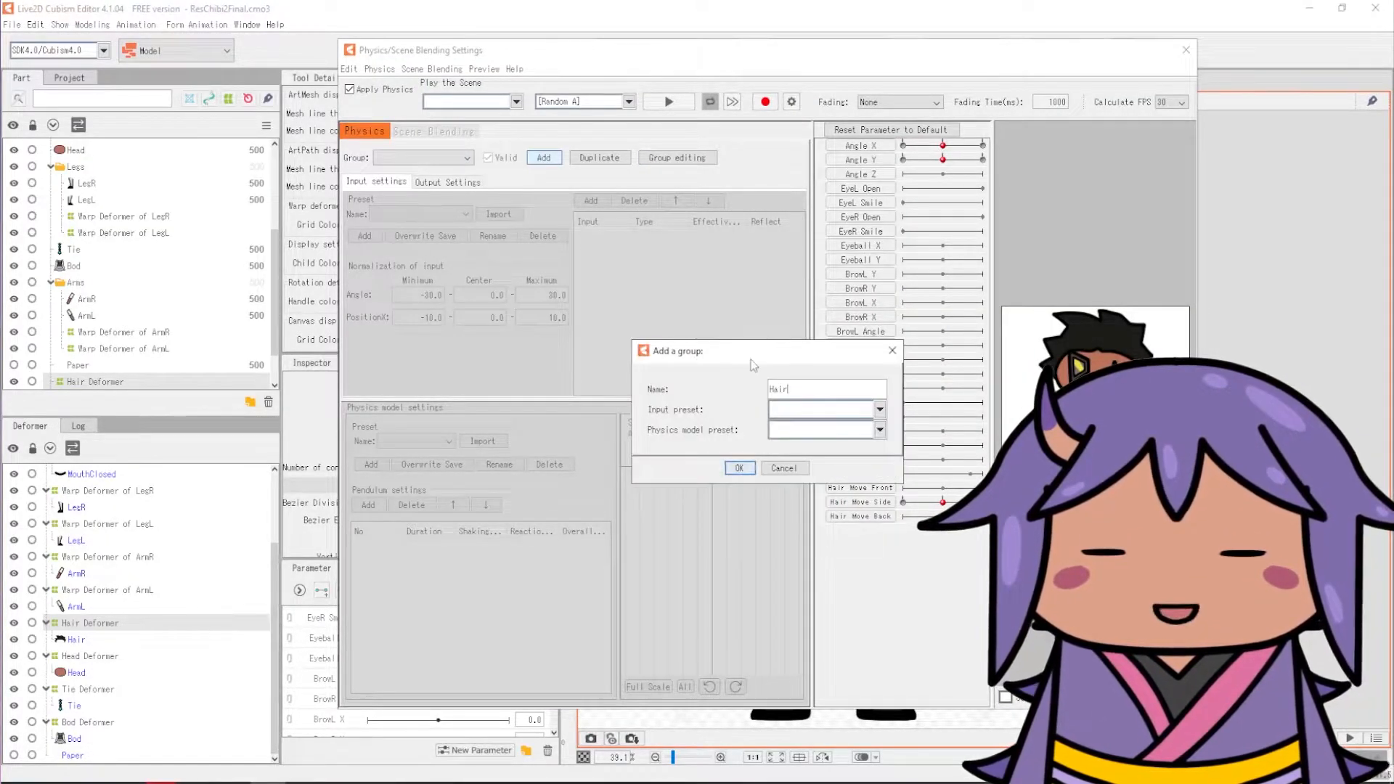
left_click(824, 408)
left_click(813, 437)
left_click(824, 427)
left_click(813, 469)
left_click(738, 469)
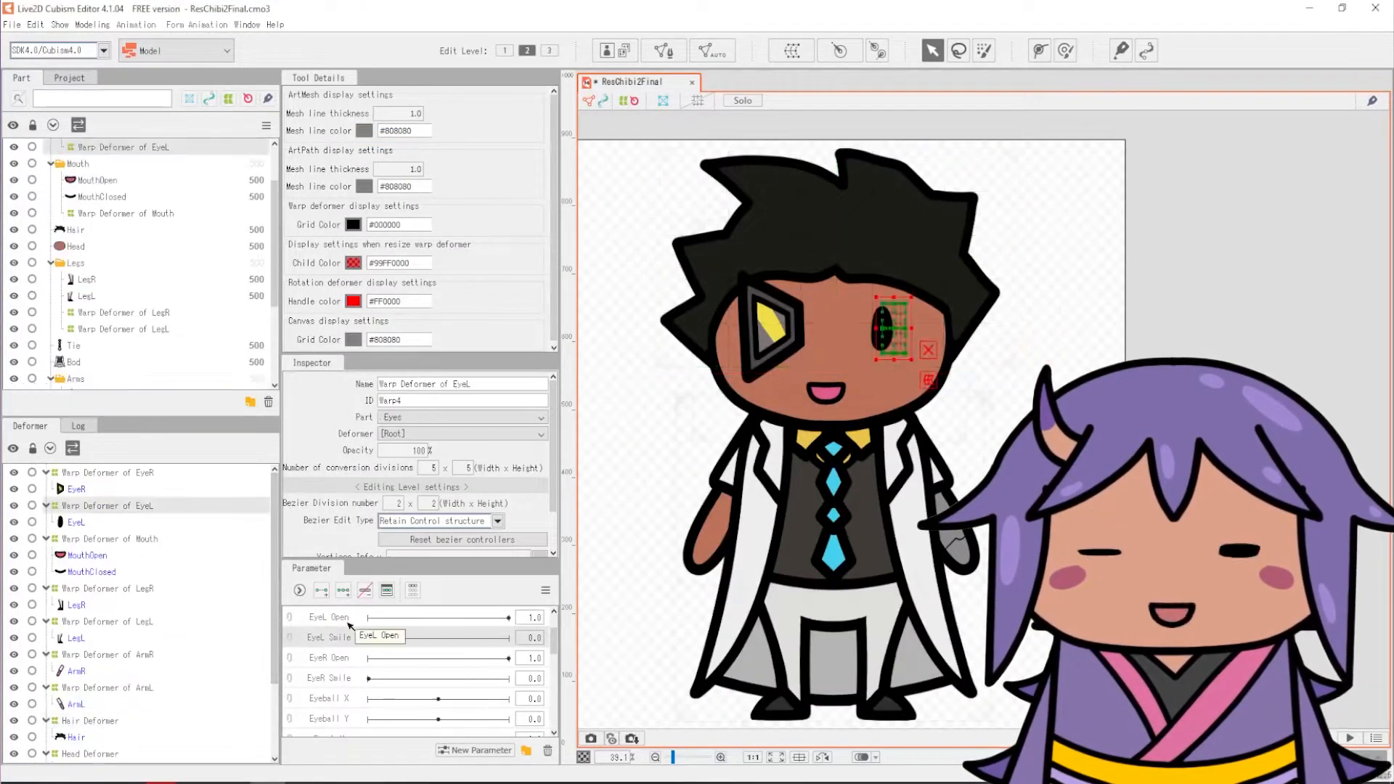
Step: Bring Angle X back to about 0 and select the EyeL mesh
left_click(438, 617)
left_click_drag(438, 617, 439, 617)
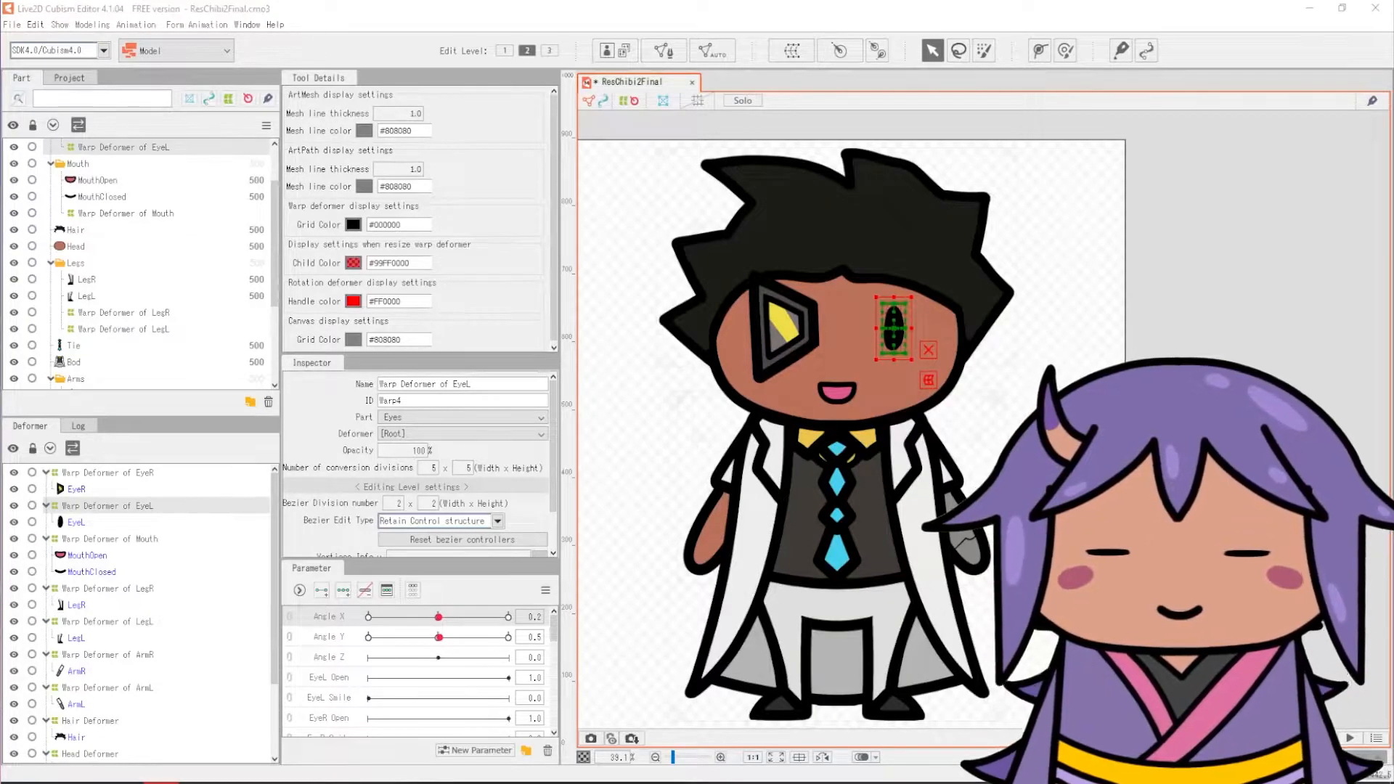
left_click(75, 522)
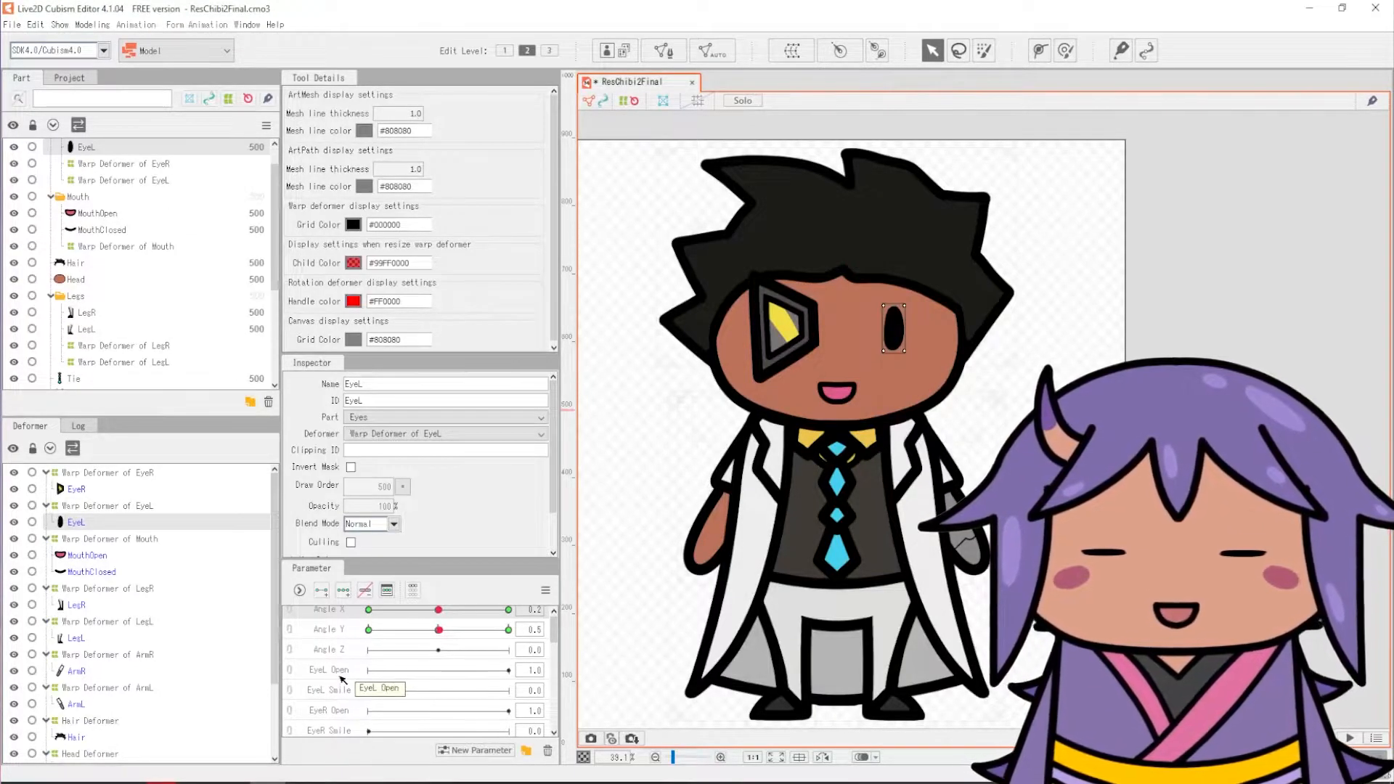
Step: Delete the unused EyeL Smile, EyeR, Eyeball, Brow, Cheek, Body, Hair Move Front and Hair Move Back parameters
scroll(343, 680, "down", 3)
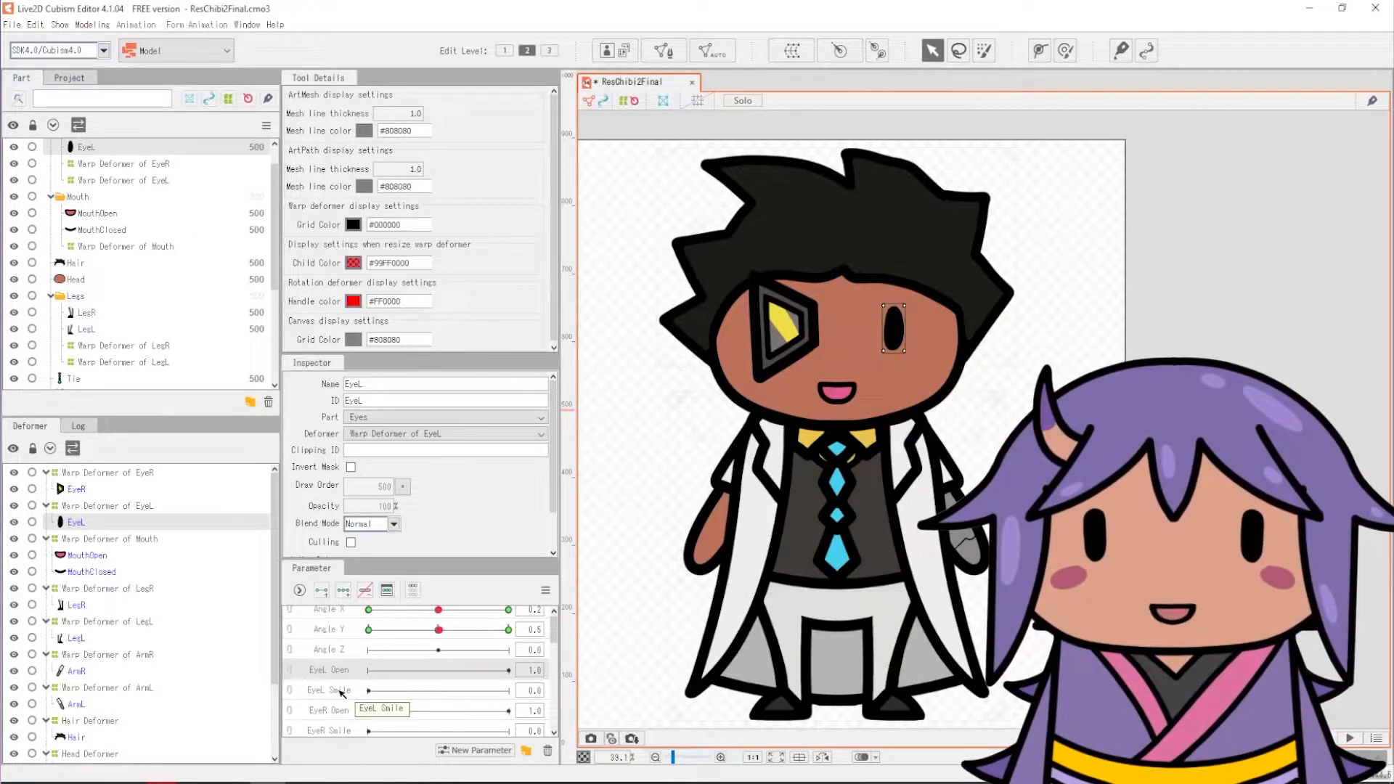
left_click(547, 752)
left_click(347, 667)
left_click(547, 751)
left_click(347, 670, "shift")
left_click(547, 750)
scroll(341, 664, "down", 1)
left_click(330, 633)
left_click(333, 671, "shift")
left_click(545, 751)
scroll(377, 703, "up", 3)
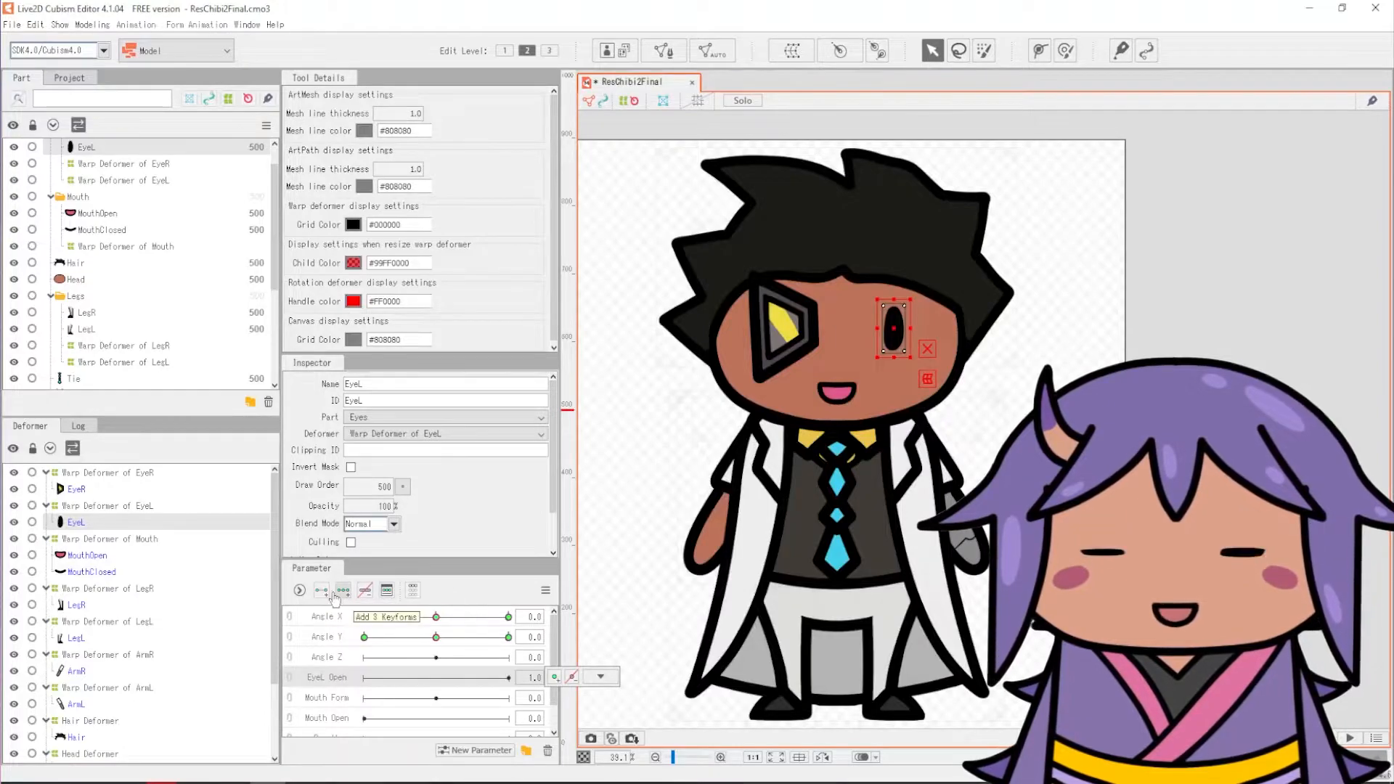
scroll(377, 653, "down", 1)
left_click(332, 726)
left_click(547, 751)
left_click(663, 416)
scroll(427, 703, "up", 1)
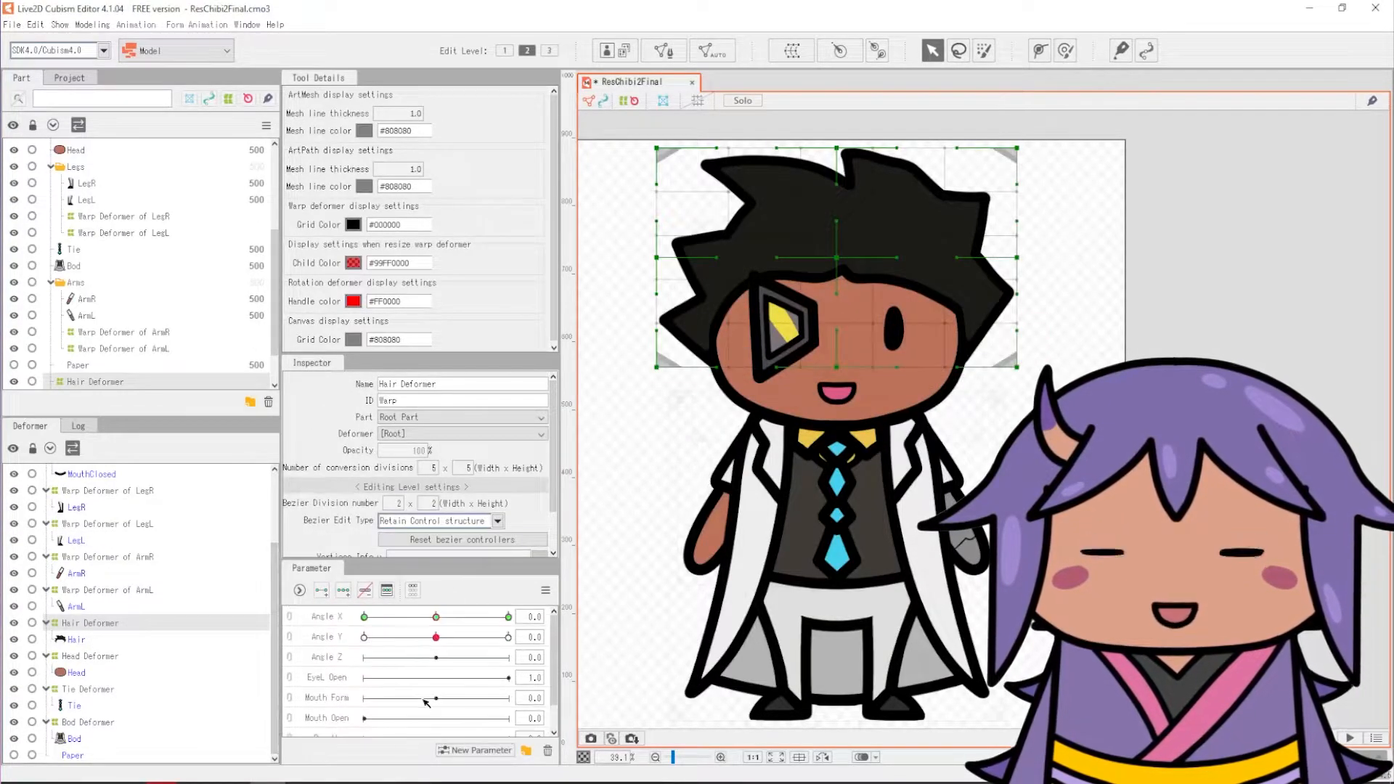
Step: Try to add two EyeL Open keys to the EyeL mesh
left_click(349, 677)
scroll(94, 535, "up", 1)
left_click(87, 522)
left_click(322, 590)
left_click(695, 457)
Step: Set Angle Y to -30 and examine how the eye and mouth objects are keyed
left_click(374, 637)
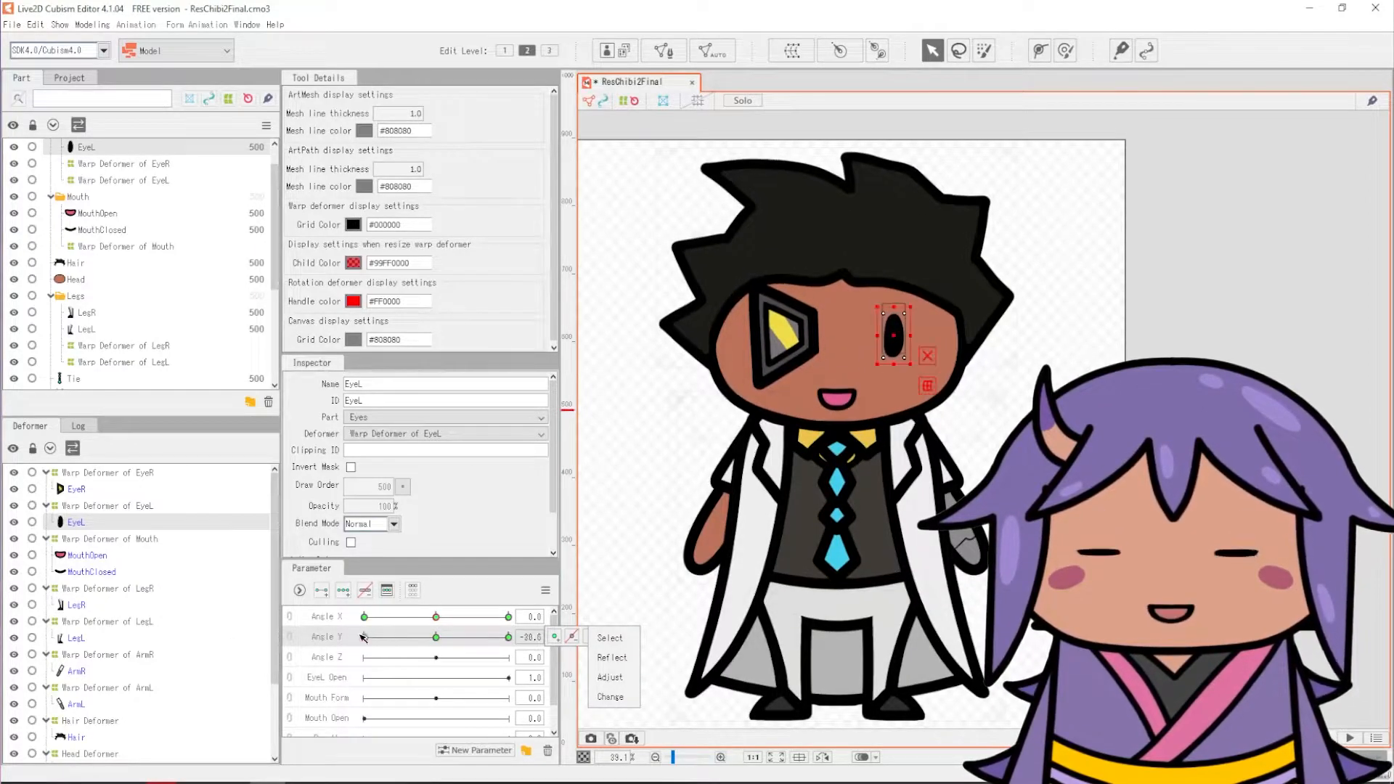
left_click_drag(371, 634, 364, 637)
scroll(366, 700, "down", 1)
scroll(91, 580, "down", 2)
left_click(94, 712)
scroll(94, 581, "up", 2)
left_click(106, 538)
left_click(80, 489)
left_click(80, 522)
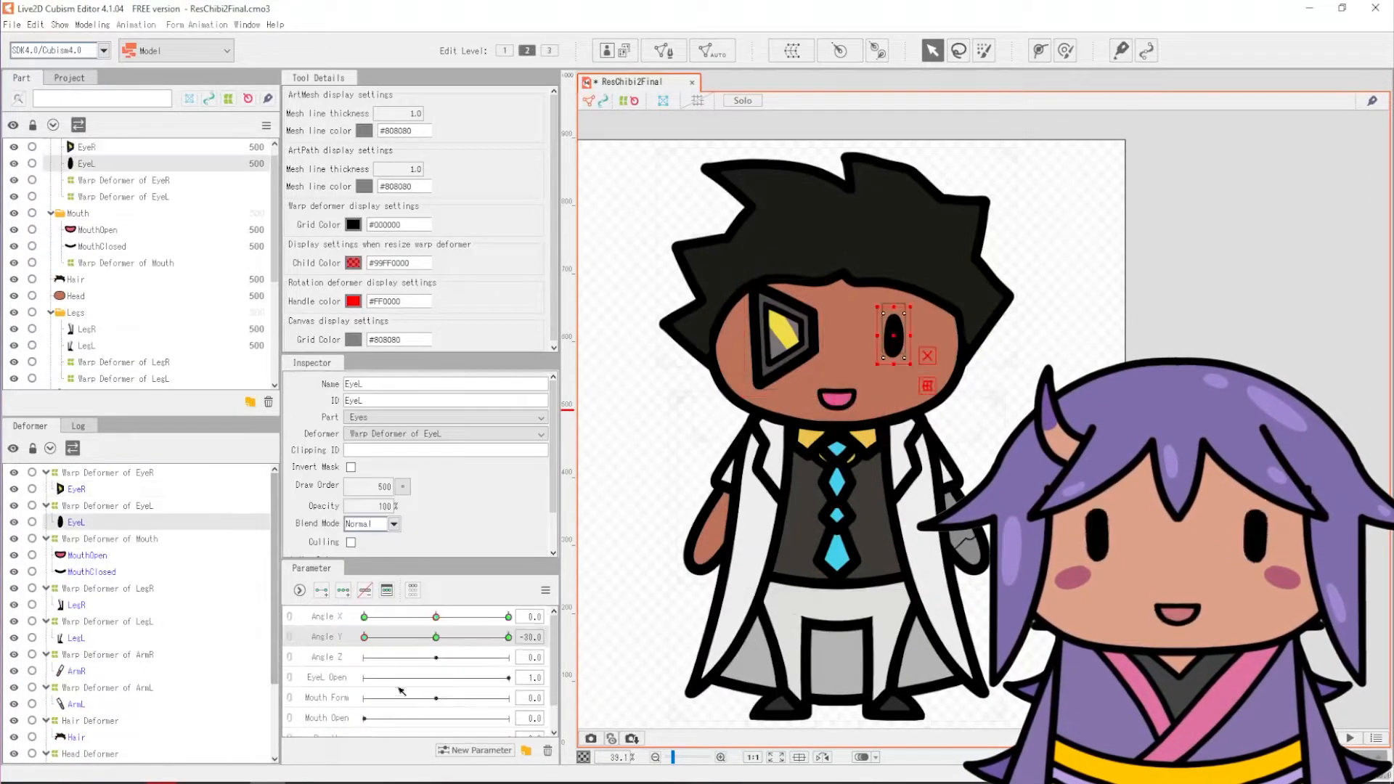
Step: Add two EyeL Open keys to the Warp Deformer of EyeL and return Angle Y to 0
left_click(106, 505)
left_click(333, 646)
left_click(321, 590)
scroll(408, 638, "up", 1)
left_click(435, 638)
scroll(377, 683, "down", 1)
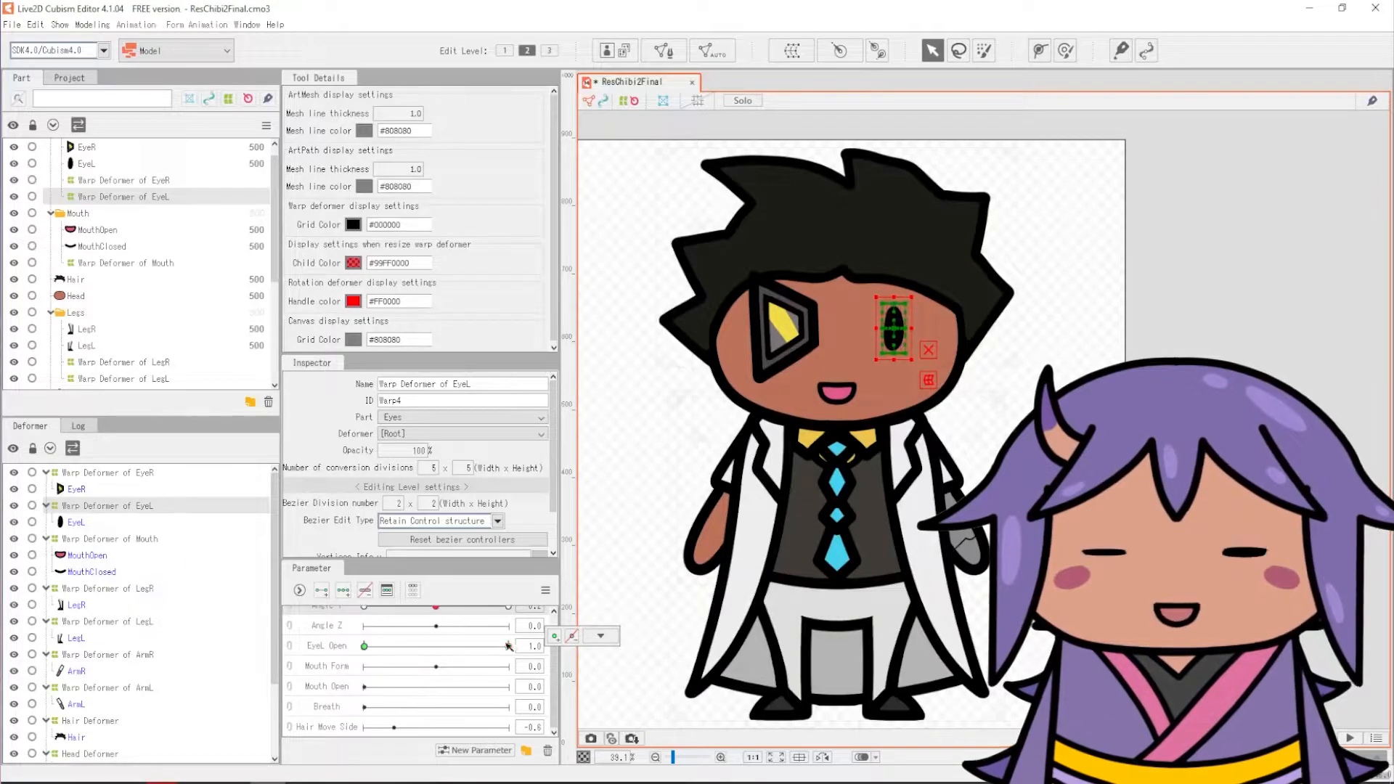
Step: Squash the Warp Deformer of EyeL into a low, wide shape at EyeL Open 0
left_click(364, 645)
left_click_drag(893, 298, 893, 346)
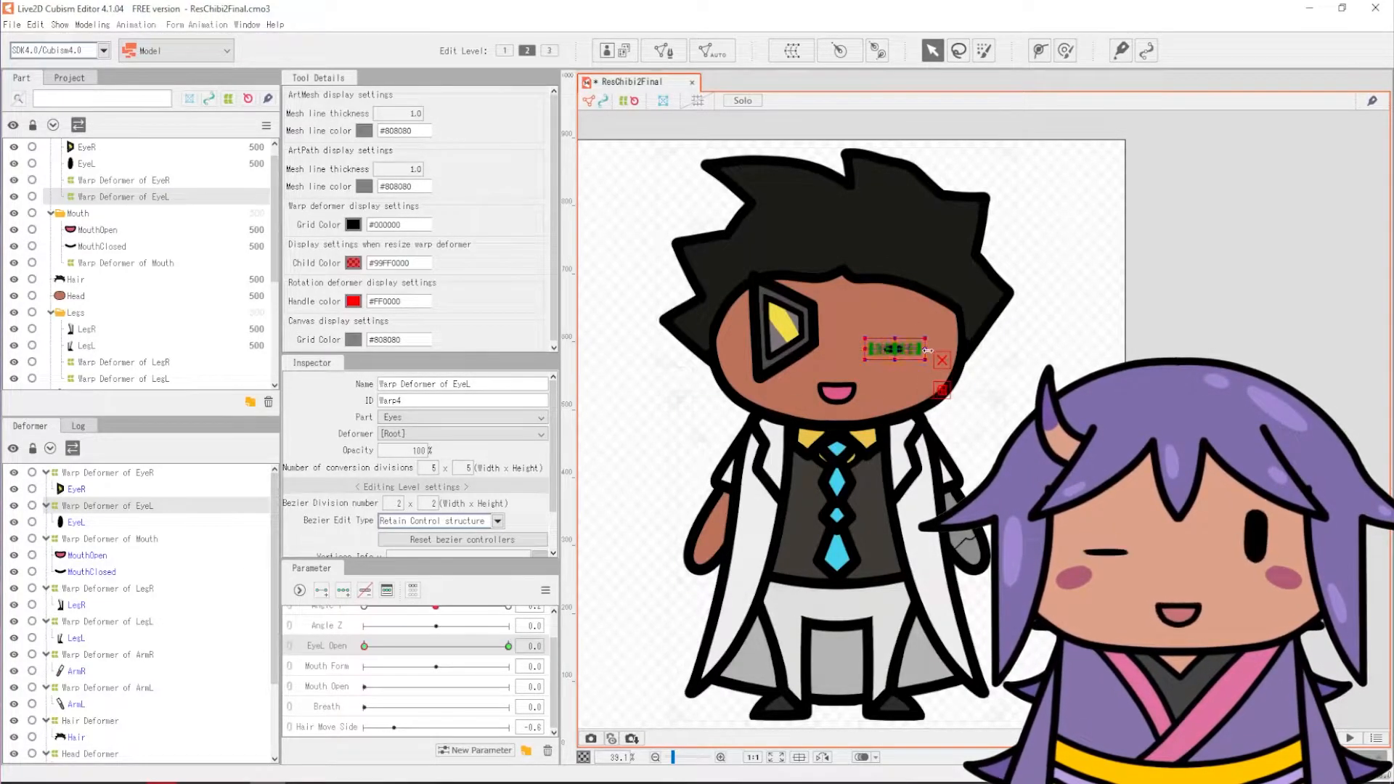
scroll(929, 351, "up", 5)
scroll(843, 425, "down", 3)
Step: Test the blink, undo the last change, refine the closed eye shape and set EyeL Open to 1.0
left_click(508, 646)
left_click_drag(509, 646, 363, 646)
scroll(802, 436, "up", 1)
key("ctrl+z")
mouse_move(793, 369)
left_mouse_down()
mouse_move(770, 371)
mouse_move(812, 364)
left_mouse_up()
left_click(508, 645)
key("Escape")
mouse_move(509, 645)
left_mouse_down()
mouse_move(363, 646)
mouse_move(509, 645)
left_mouse_up()
scroll(720, 545, "down", 1)
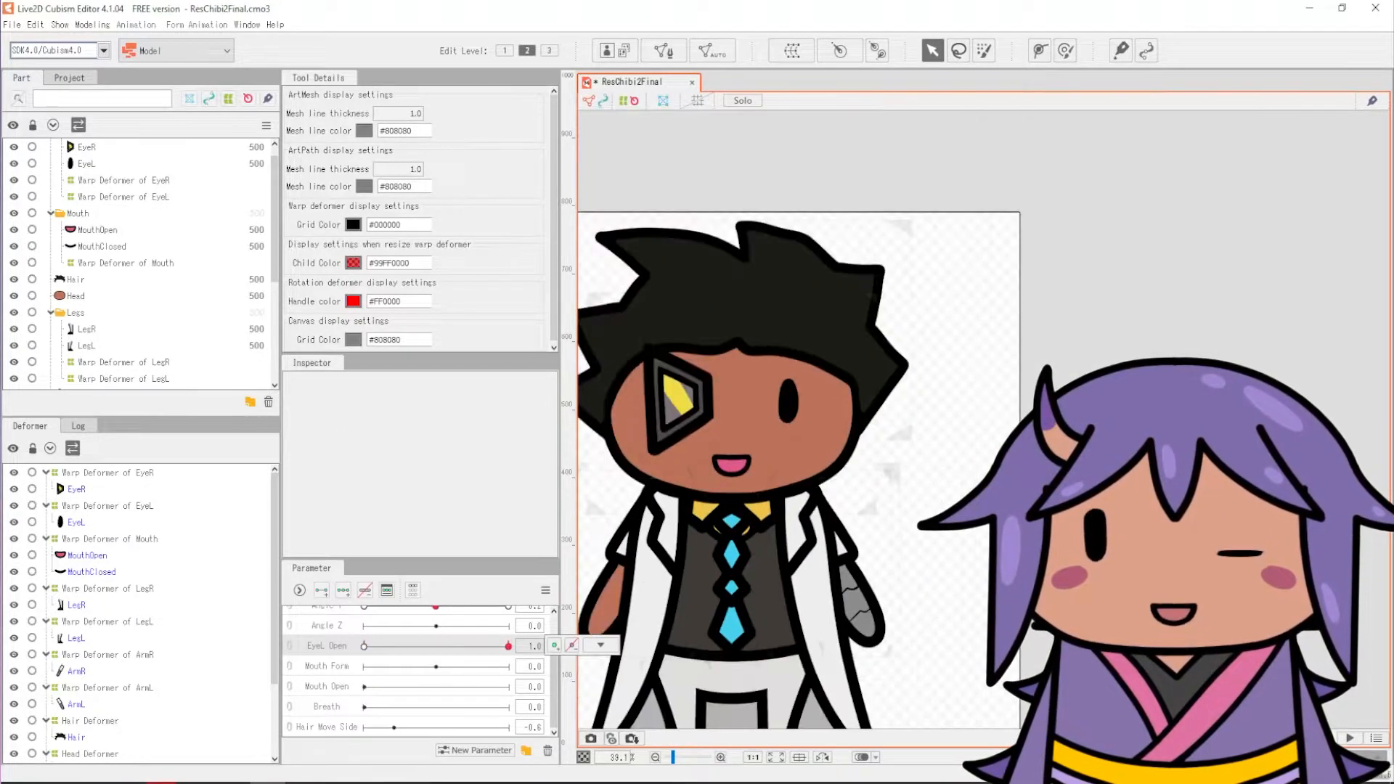
Step: Select the Warp Deformer of Mouth and delete the Mouth Form parameter
left_click(122, 537)
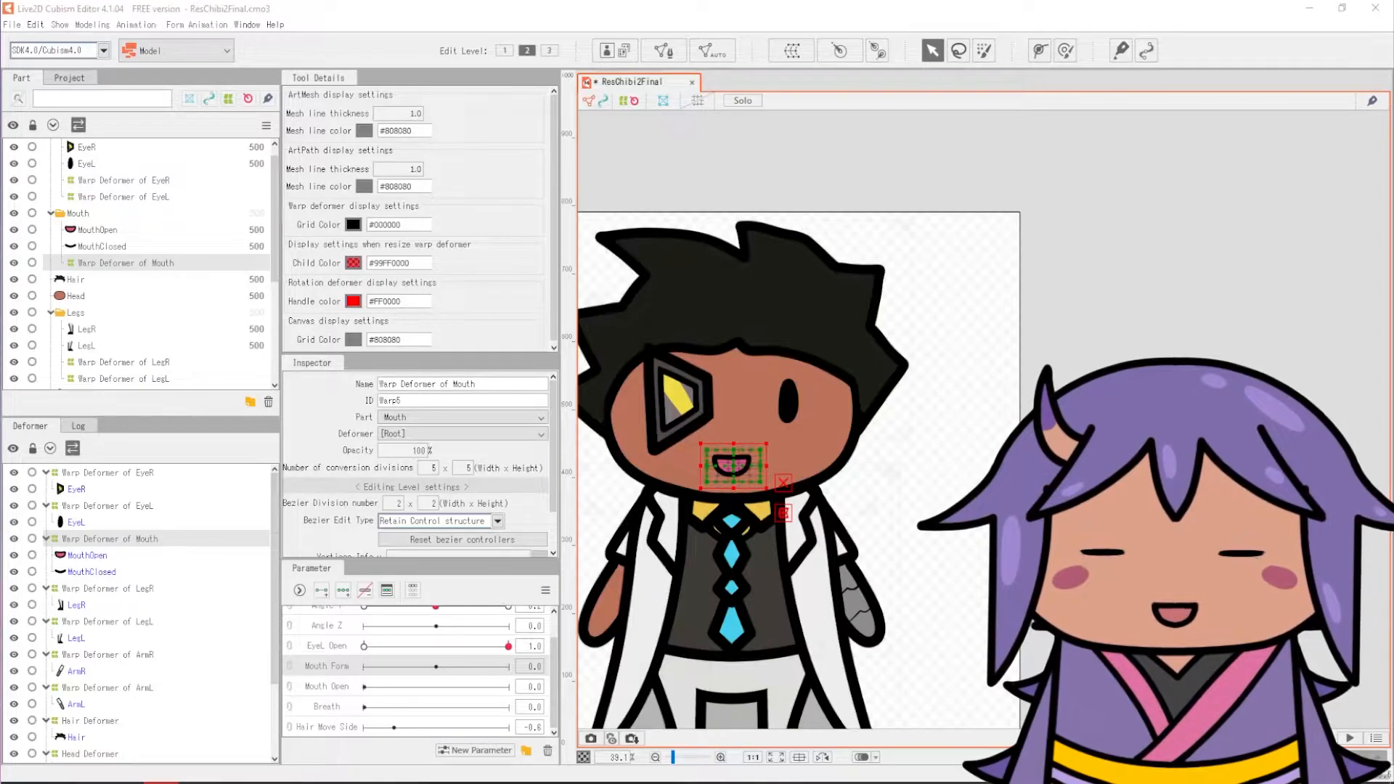
scroll(641, 582, "up", 2)
key("Delete")
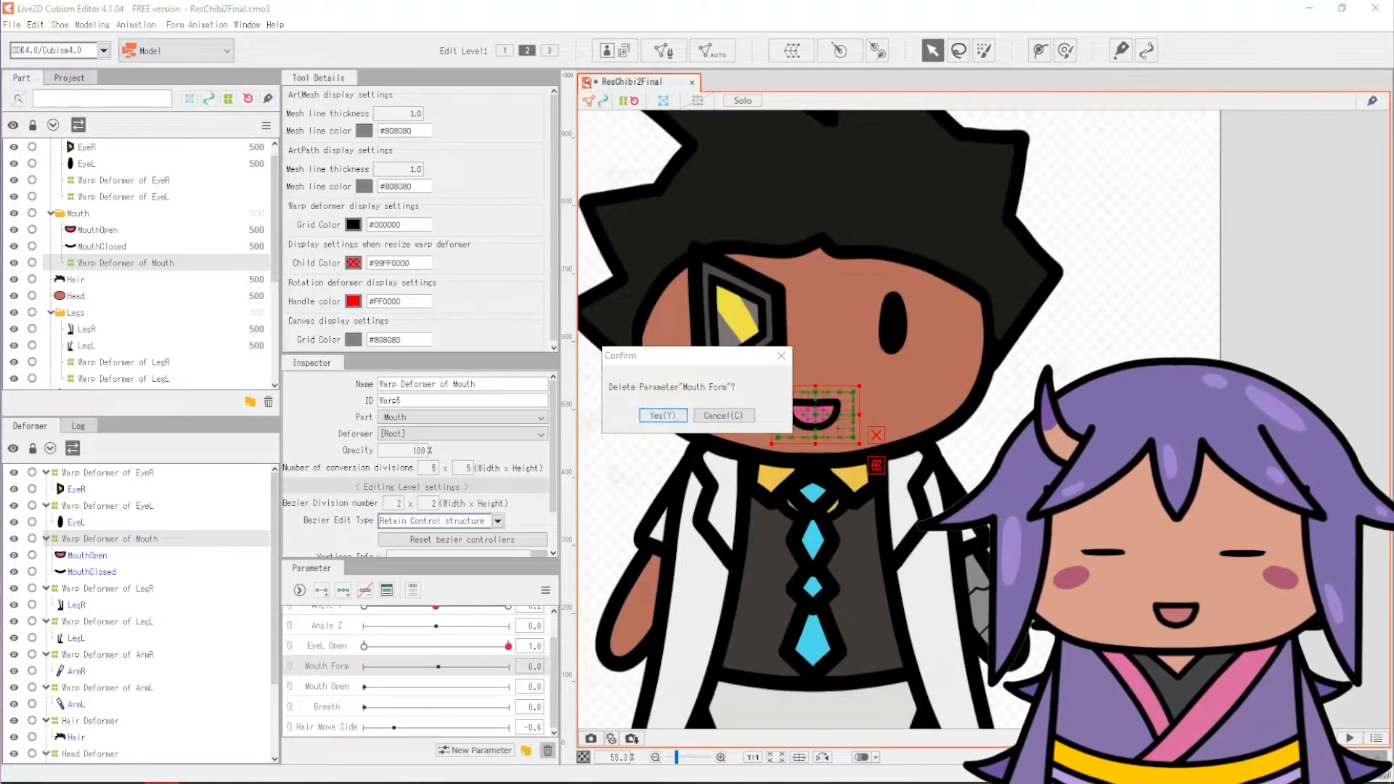
key("Return")
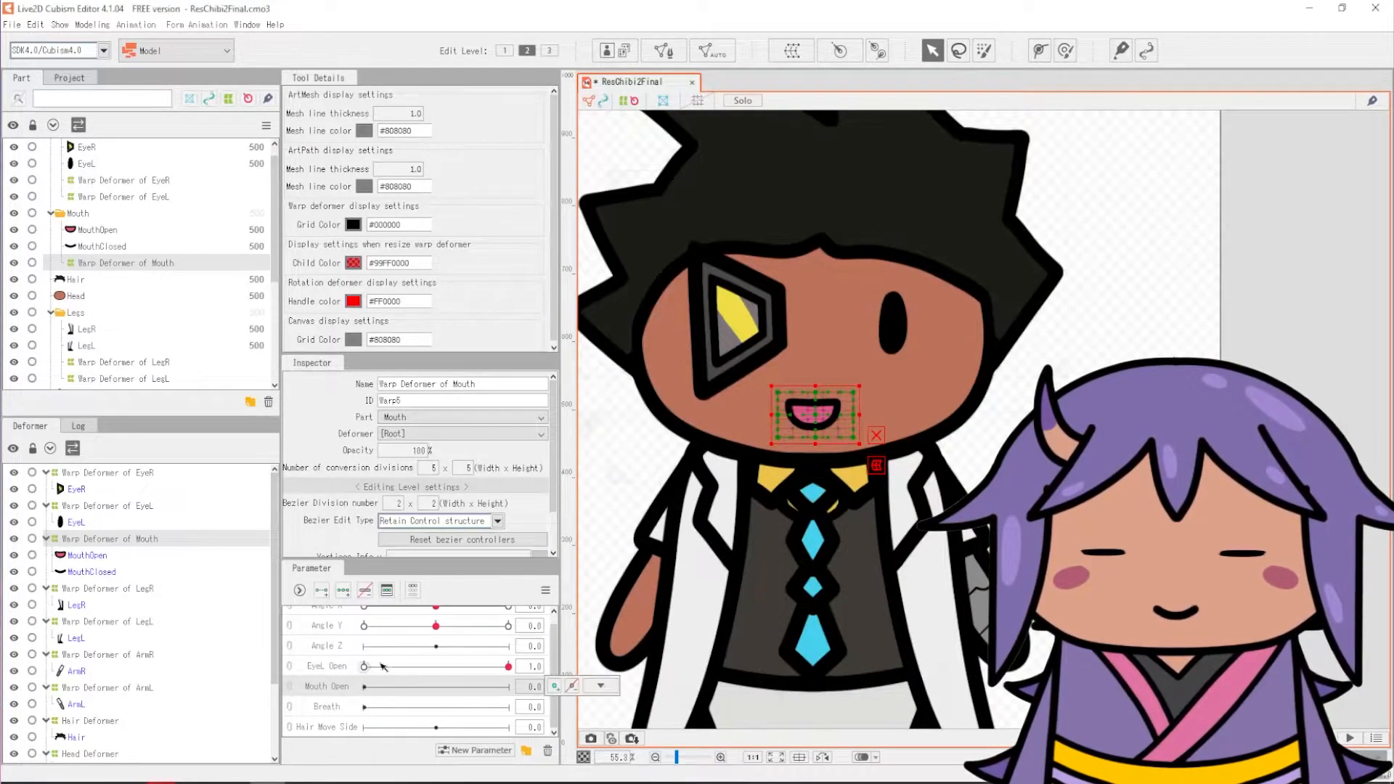
Step: Key the Warp Deformer of Mouth on Mouth Open at 0, 0.2 and 1.0, and move MouthClosed out of it
left_click_drag(364, 687, 385, 688)
left_click_drag(508, 686, 388, 698)
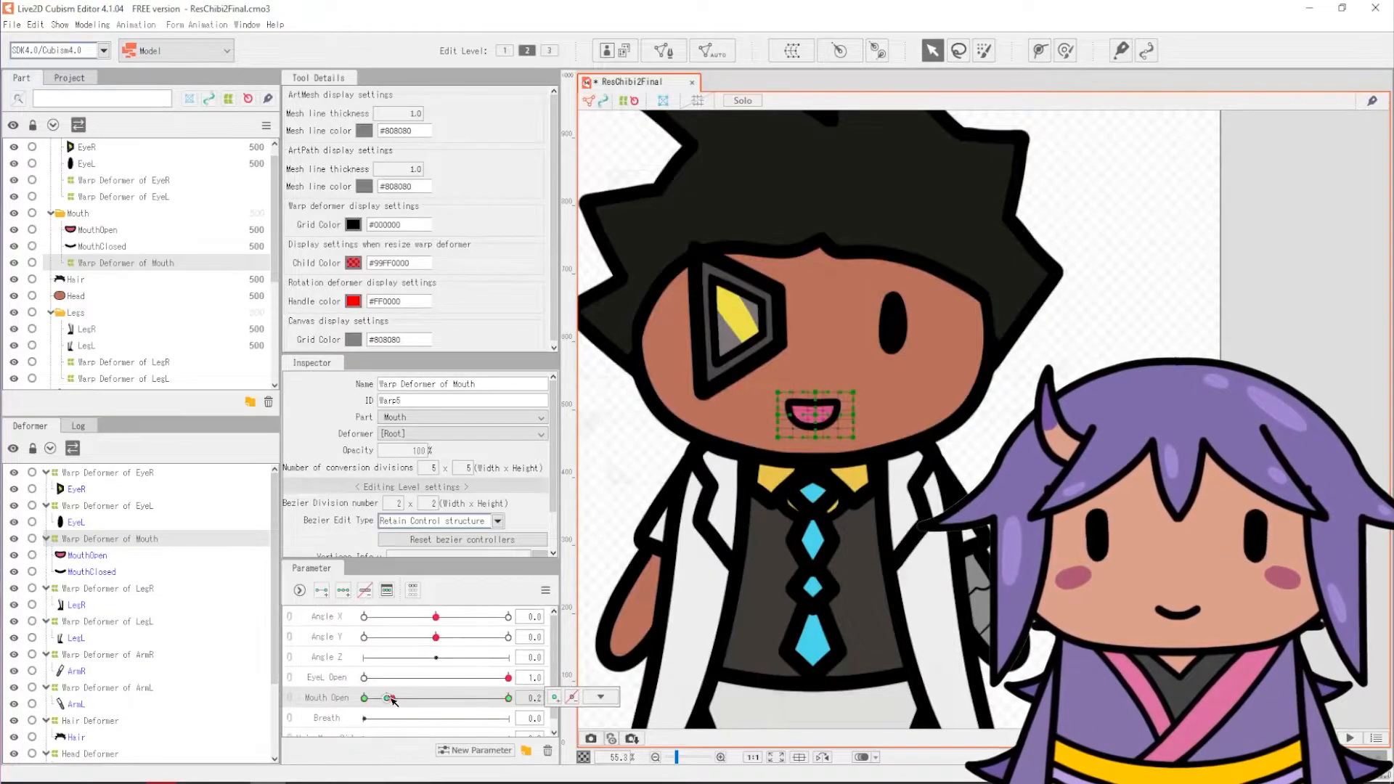
left_click_drag(92, 572, 94, 538)
mouse_move(436, 617)
left_mouse_down()
mouse_move(336, 629)
mouse_move(435, 625)
left_mouse_up()
scroll(108, 566, "up", 2)
left_click(109, 538)
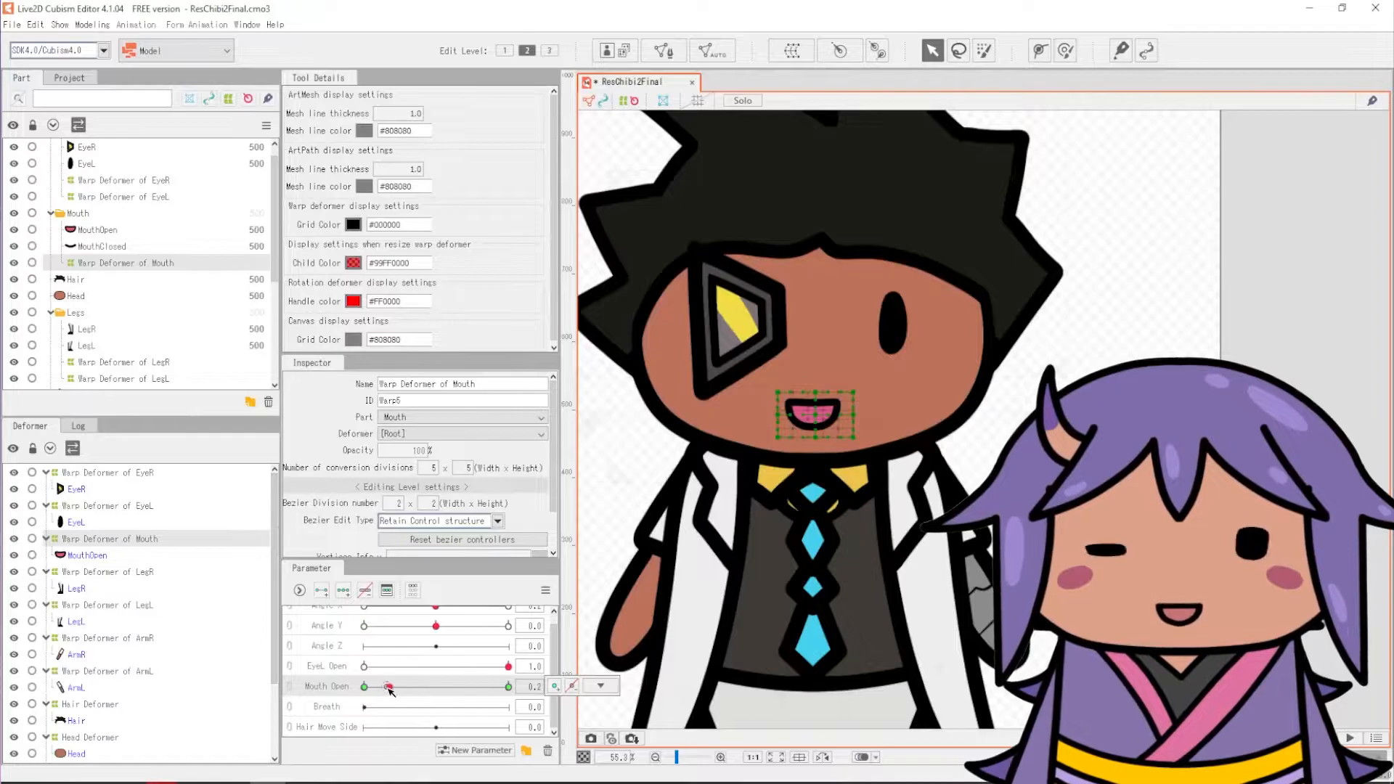
Step: Set Mouth Open to 0.2 and examine the MouthOpen mesh and its keys
scroll(648, 536, "up", 2)
mouse_move(389, 703)
left_mouse_down()
mouse_move(392, 665)
mouse_move(507, 697)
mouse_move(386, 698)
left_mouse_up()
left_click(889, 371)
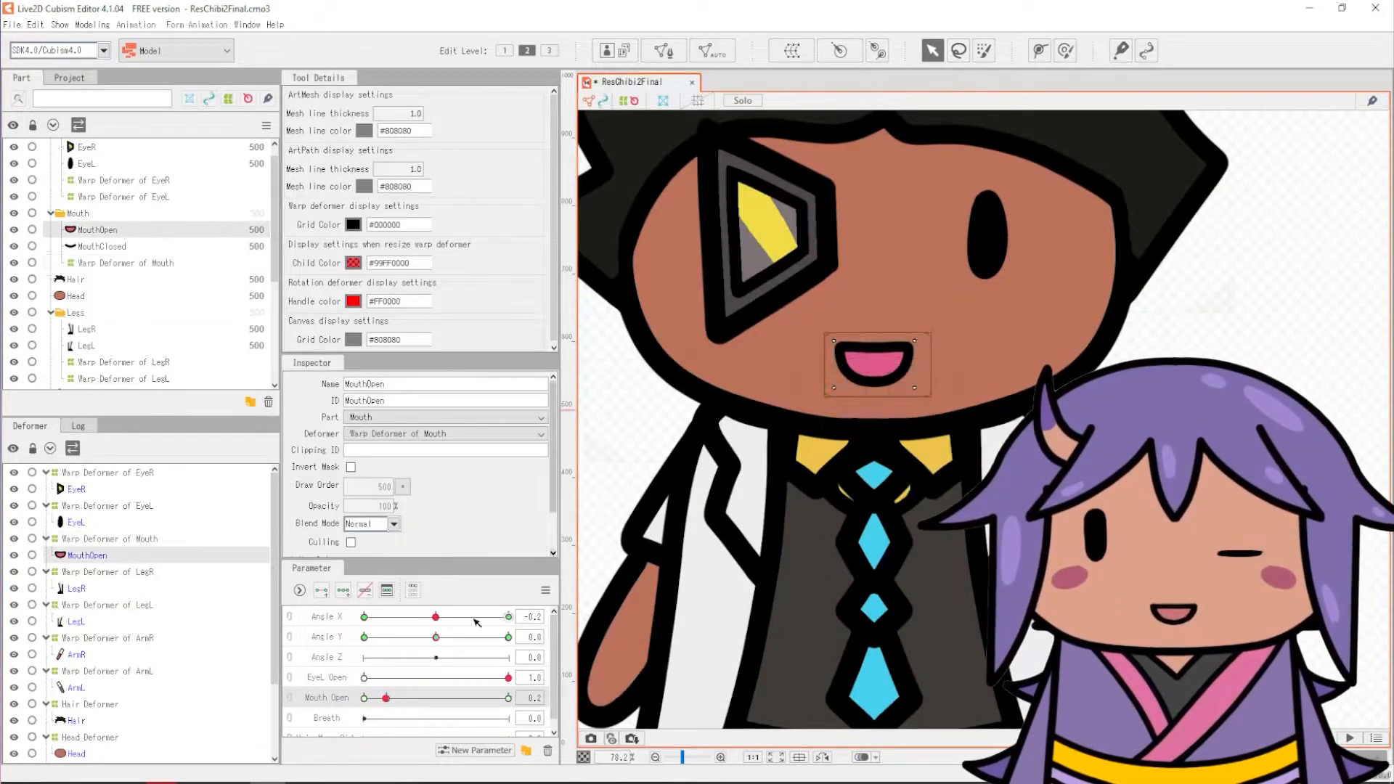
left_click(932, 336)
right_click(878, 368)
left_click(907, 436)
left_click(874, 355)
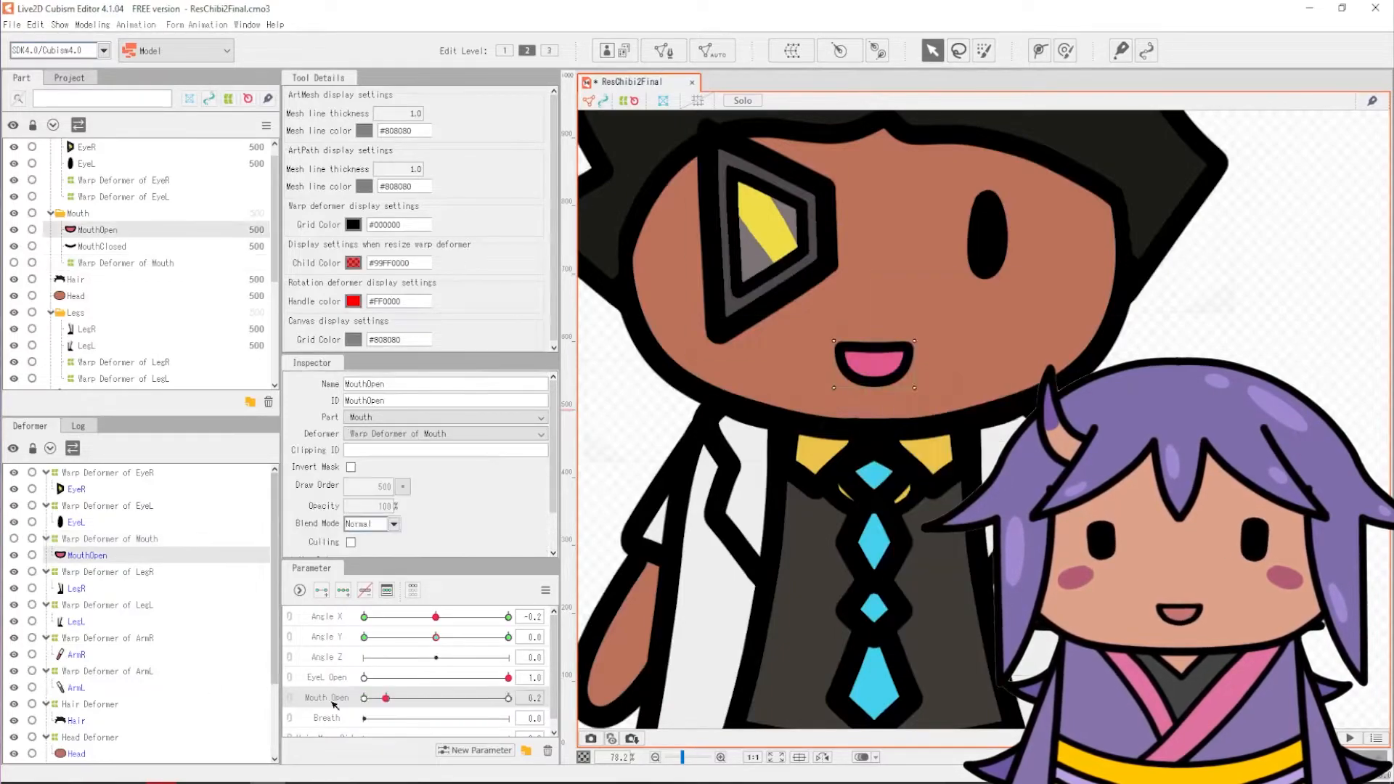
Step: Try toggling the visibility of the MouthOpen mesh
left_click(207, 540)
right_click(926, 369)
left_click(937, 473)
right_click(877, 369)
left_click(877, 480)
left_click(877, 367)
right_click(881, 369)
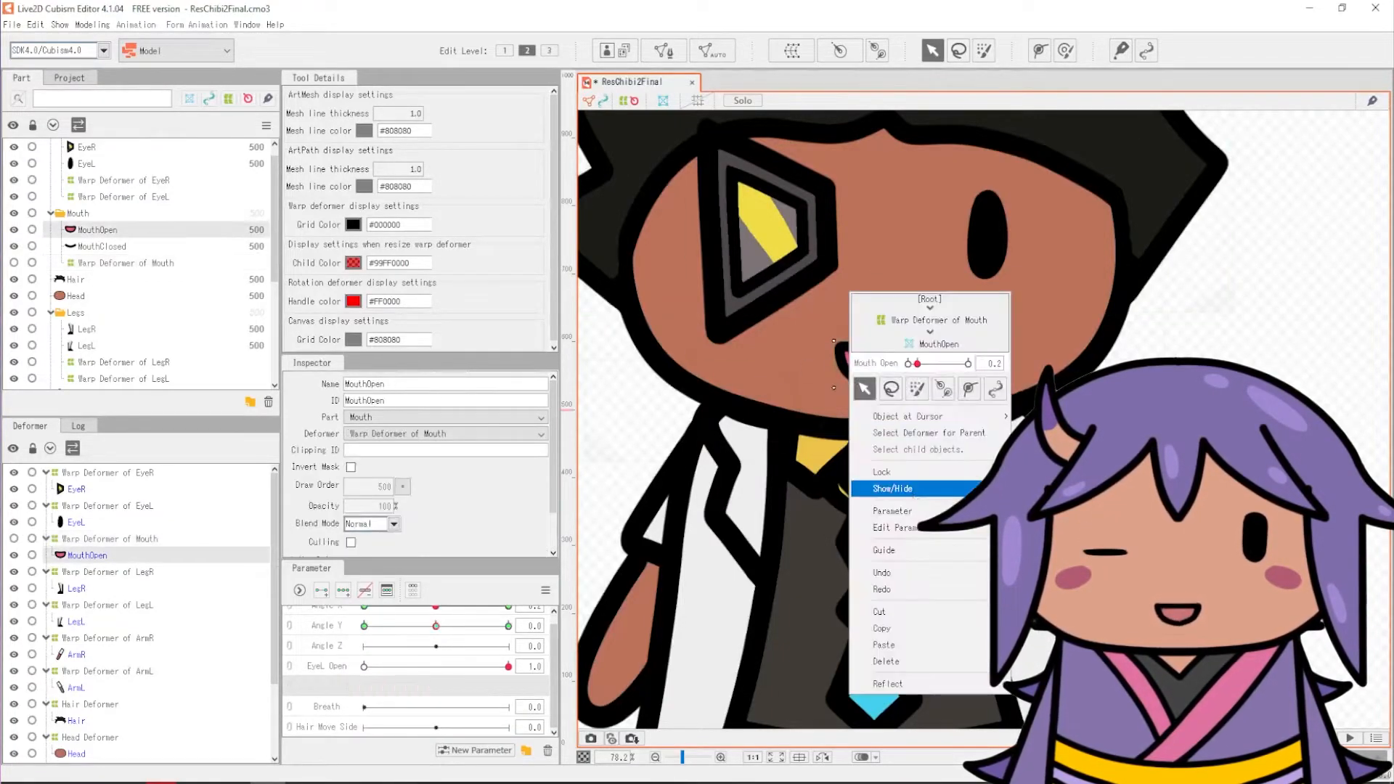
left_click(882, 487)
left_click(885, 371)
Step: Flatten the Warp Deformer of Mouth slightly at Mouth Open 0.2, and set Mouth Open to 0
left_click(125, 262)
left_click(102, 246)
left_click(88, 539)
right_click(872, 312)
left_click(907, 378)
right_click(858, 315)
left_click(893, 392)
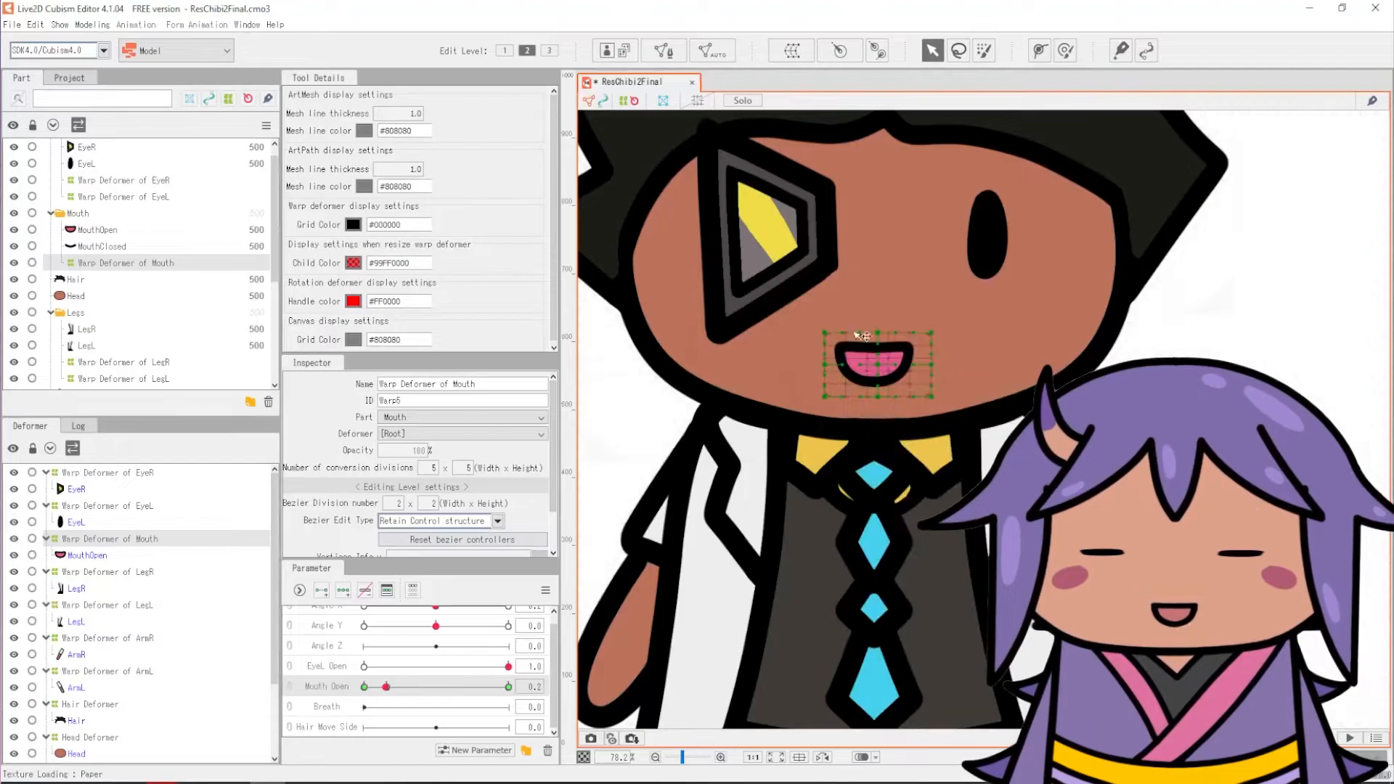
left_click(364, 686)
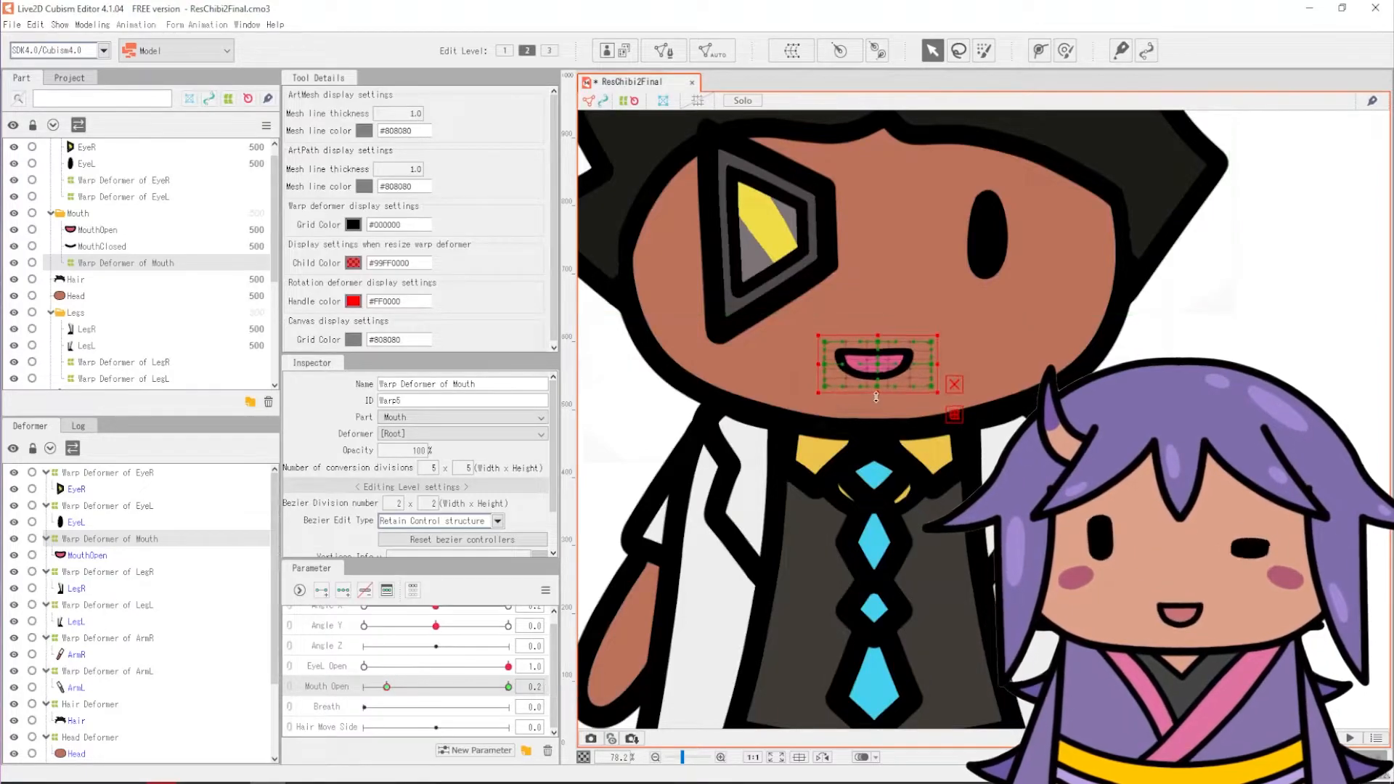
left_click(364, 686)
Step: Select the Tie Deformer and create a new parameter named Tie Move
scroll(919, 551, "down", 3)
left_click(887, 594)
right_click(328, 726)
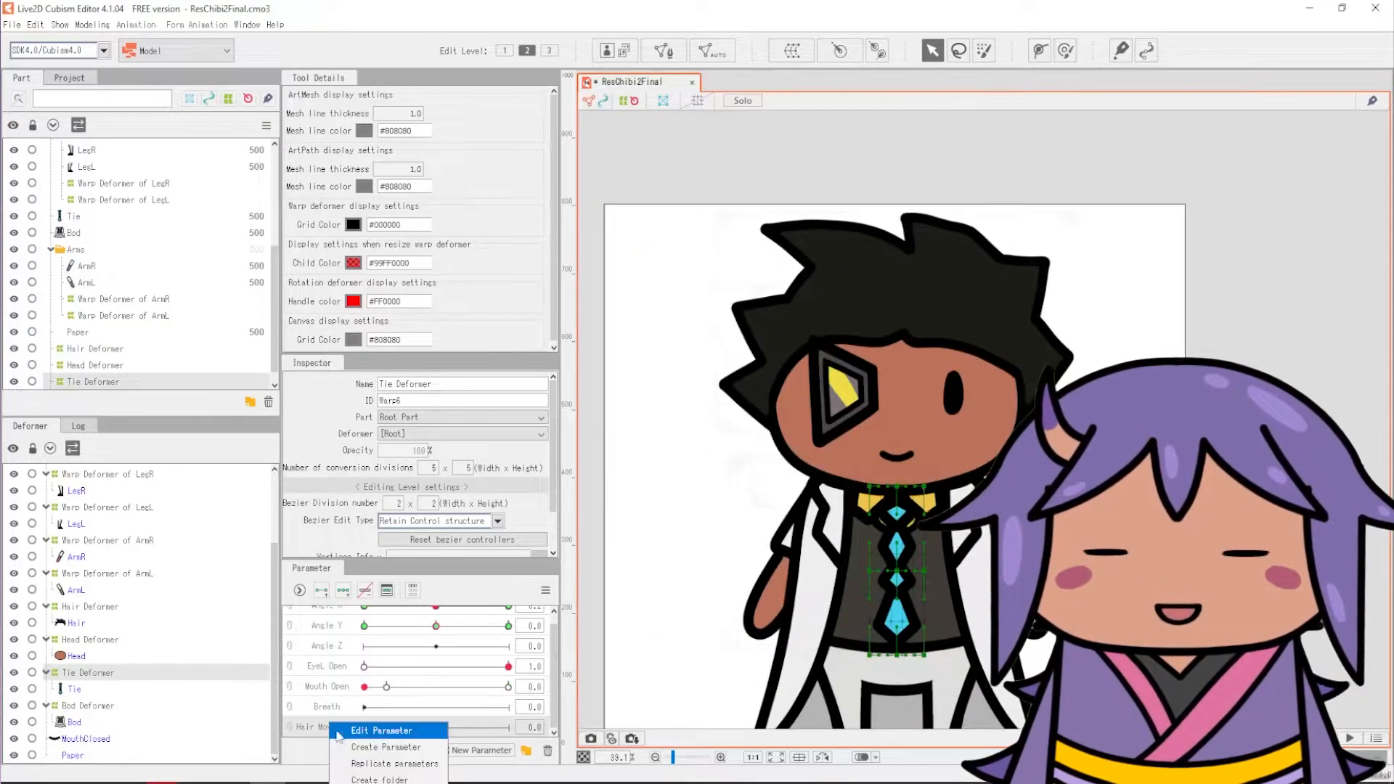
left_click(358, 746)
left_click(697, 406)
left_click(663, 468)
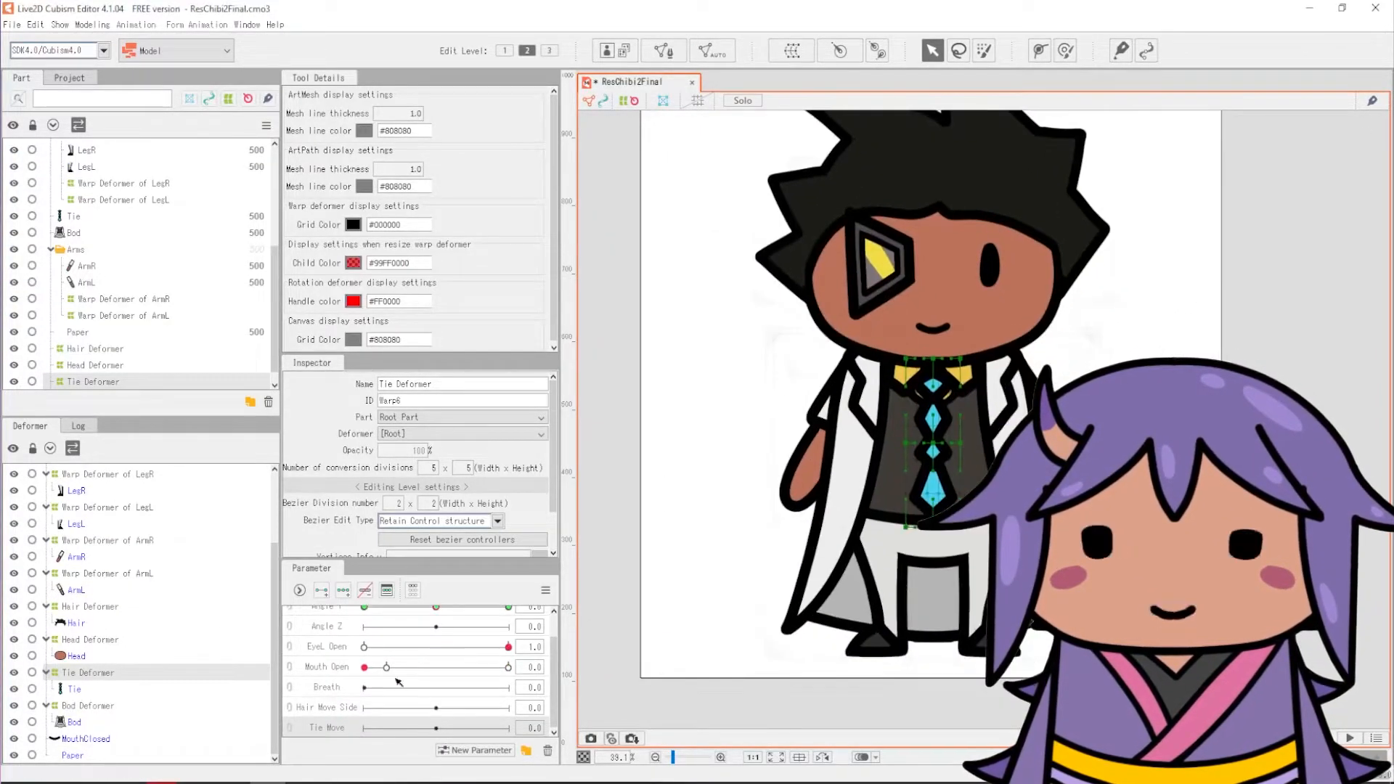
Step: Try to add Tie Move keys to the Tie Deformer and Tie mesh, and preview EyeL Open and Mouth Open
left_click(343, 591)
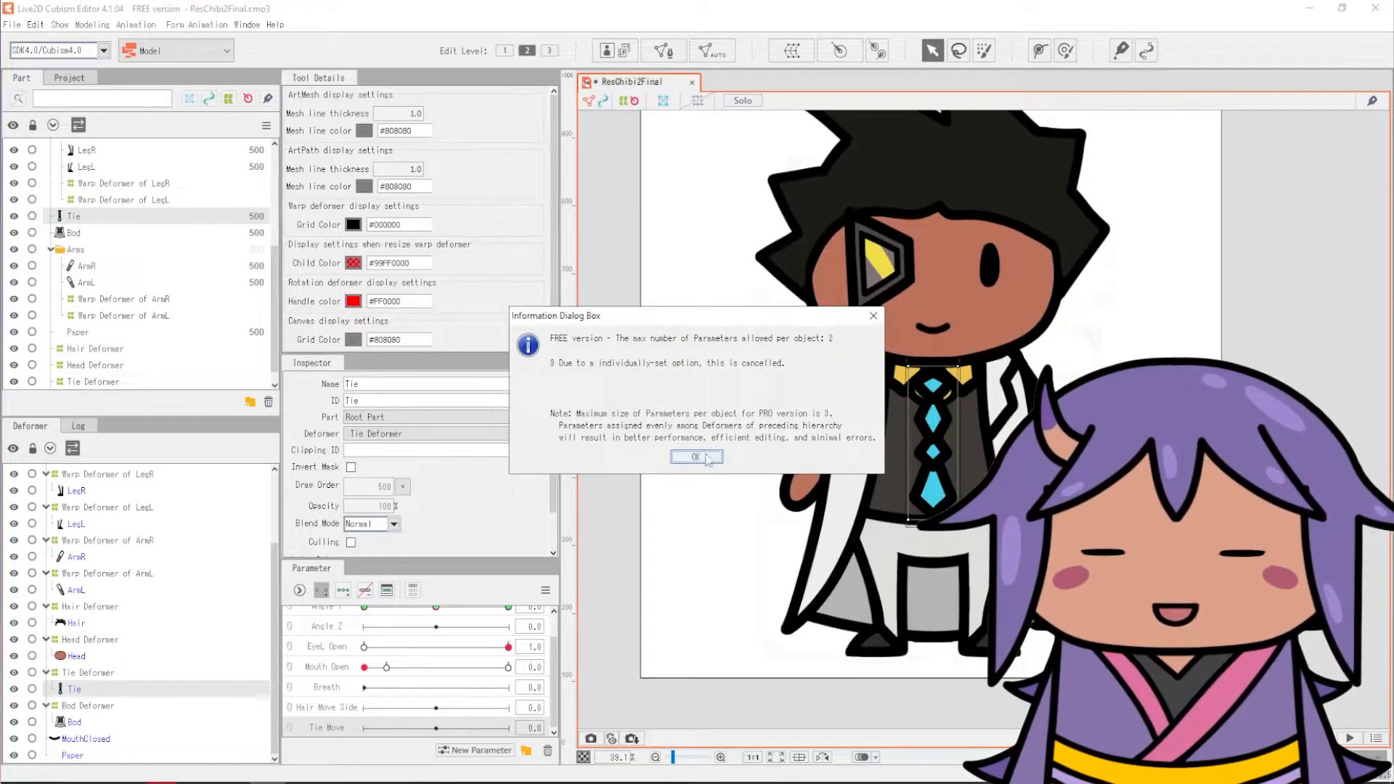
left_click(696, 456)
left_click(364, 645)
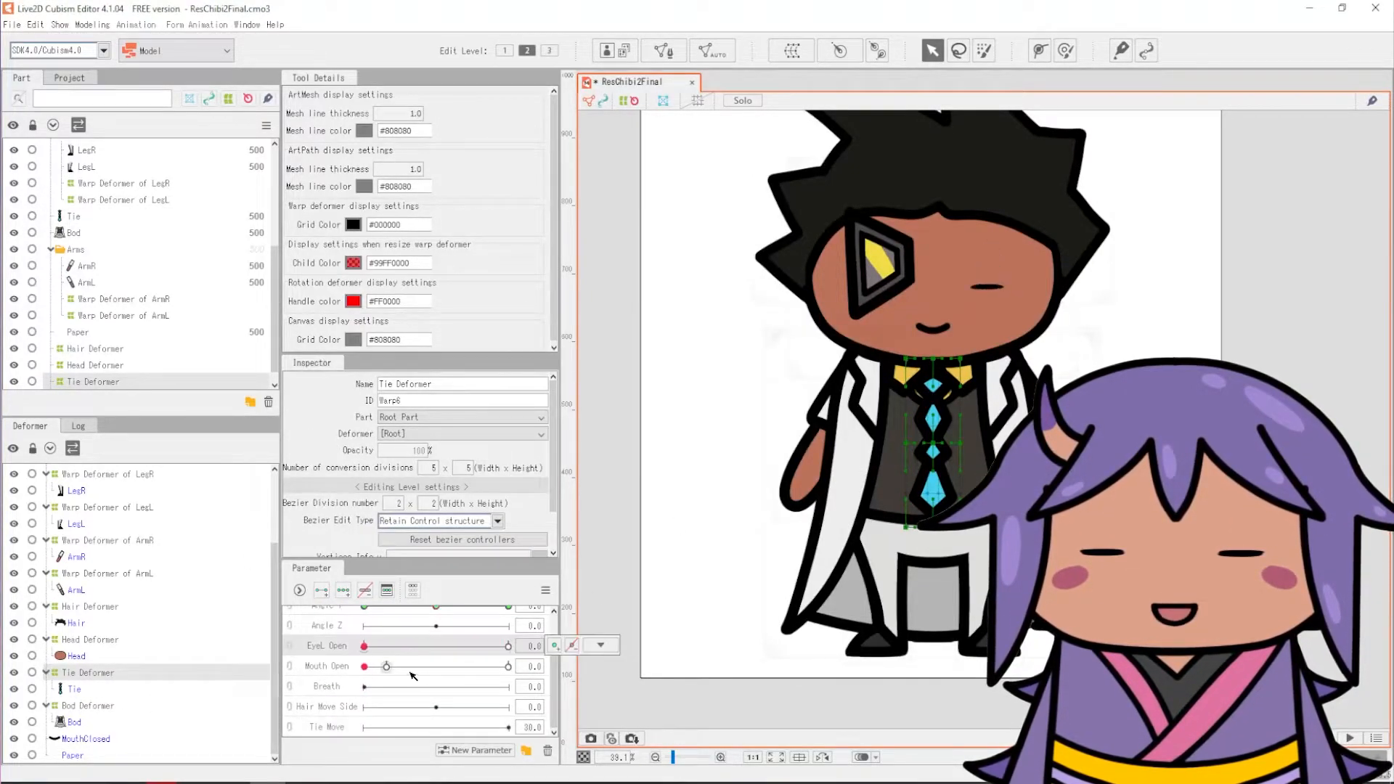
left_click_drag(361, 667, 426, 666)
Step: Delete the Angle Y parameter
scroll(355, 654, "up", 2)
left_click_drag(364, 616, 305, 602)
left_click(600, 636)
right_click(322, 636)
left_click(363, 719)
left_click(668, 418)
Step: Select EyeR, EyeL, MouthOpen and MouthClosed together and check their placement through Angle X and Mouth Open
left_click(1010, 280)
left_click(869, 262)
left_click(980, 265)
left_click(77, 472, "ctrl")
left_click(79, 540, "ctrl")
scroll(79, 542, "down", 3)
left_click(86, 738, "ctrl")
scroll(305, 607, "up", 1)
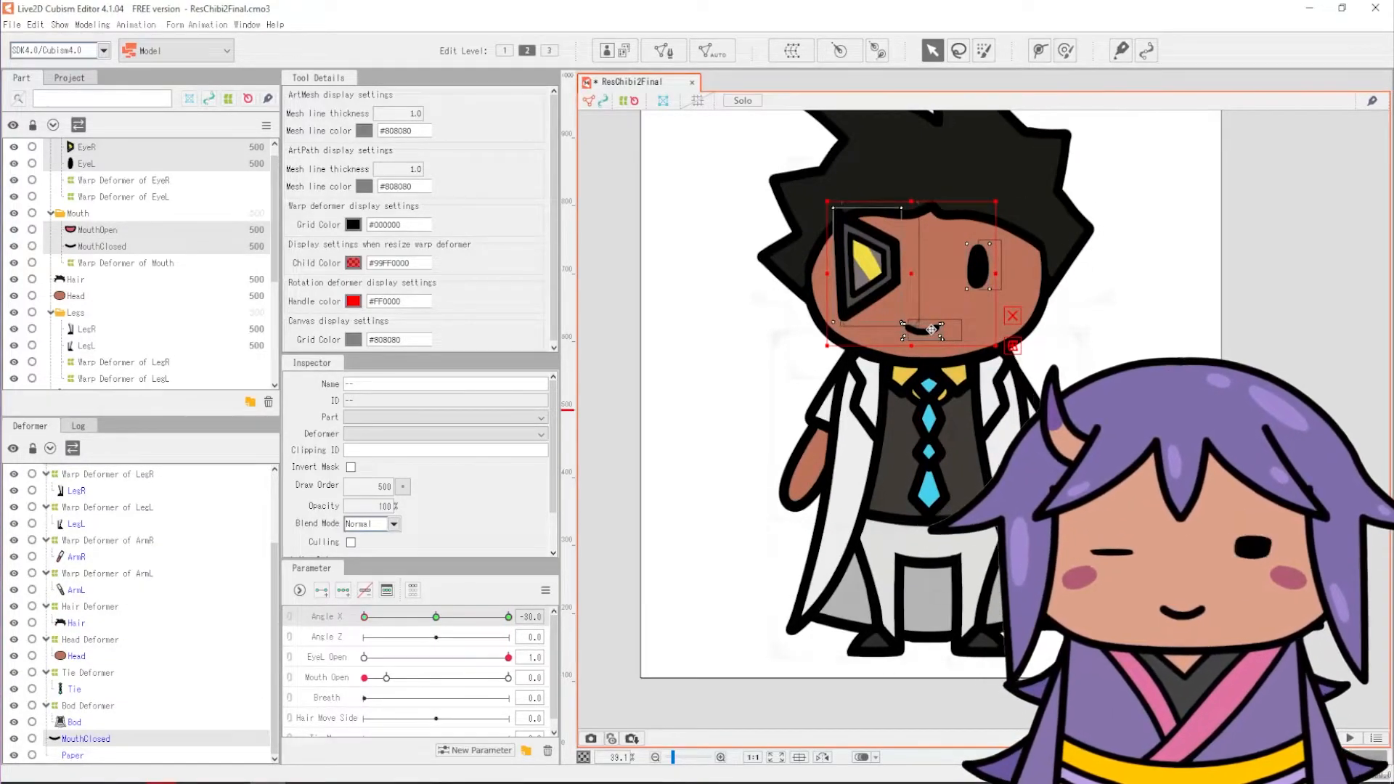
left_click_drag(391, 617, 493, 616)
left_click_drag(376, 678, 607, 679)
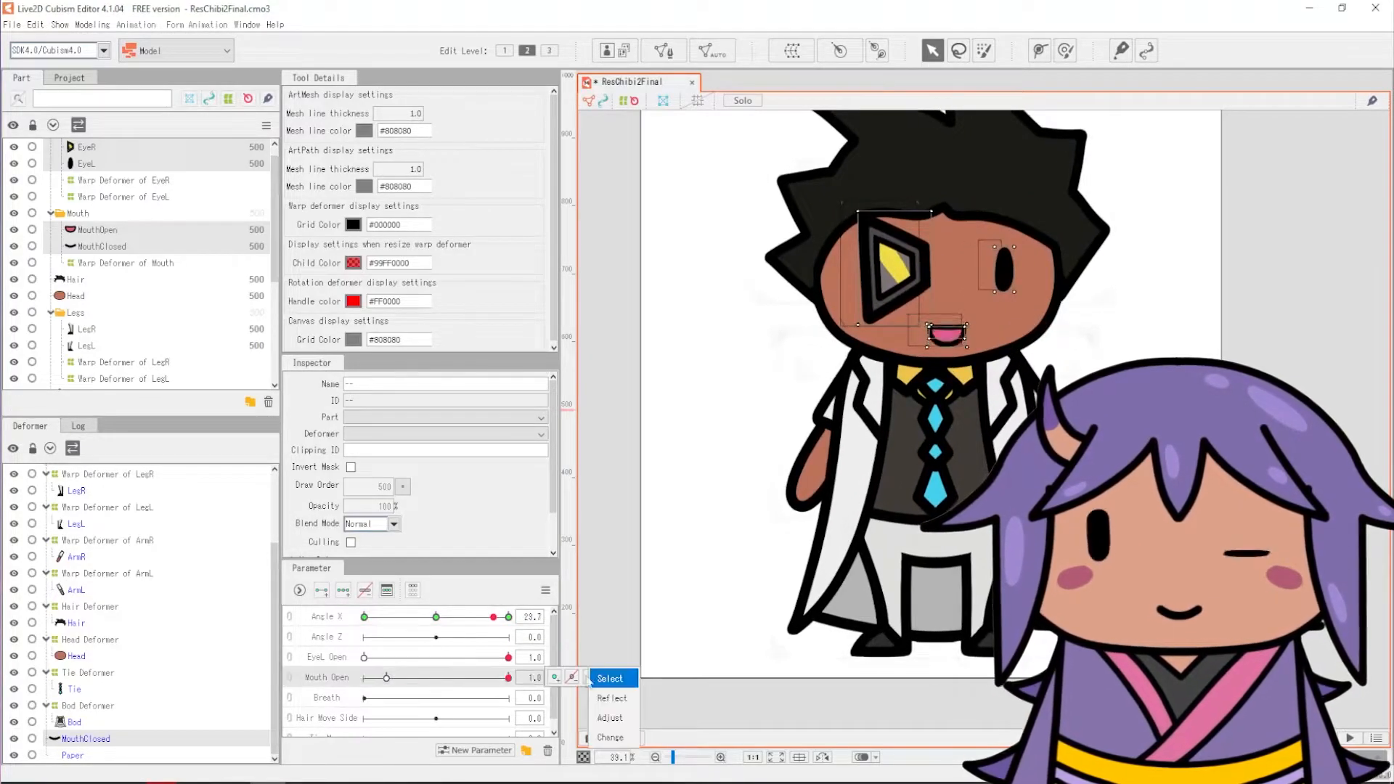
Step: Save the model file
left_click(12, 24)
left_click(42, 155)
left_click(691, 431)
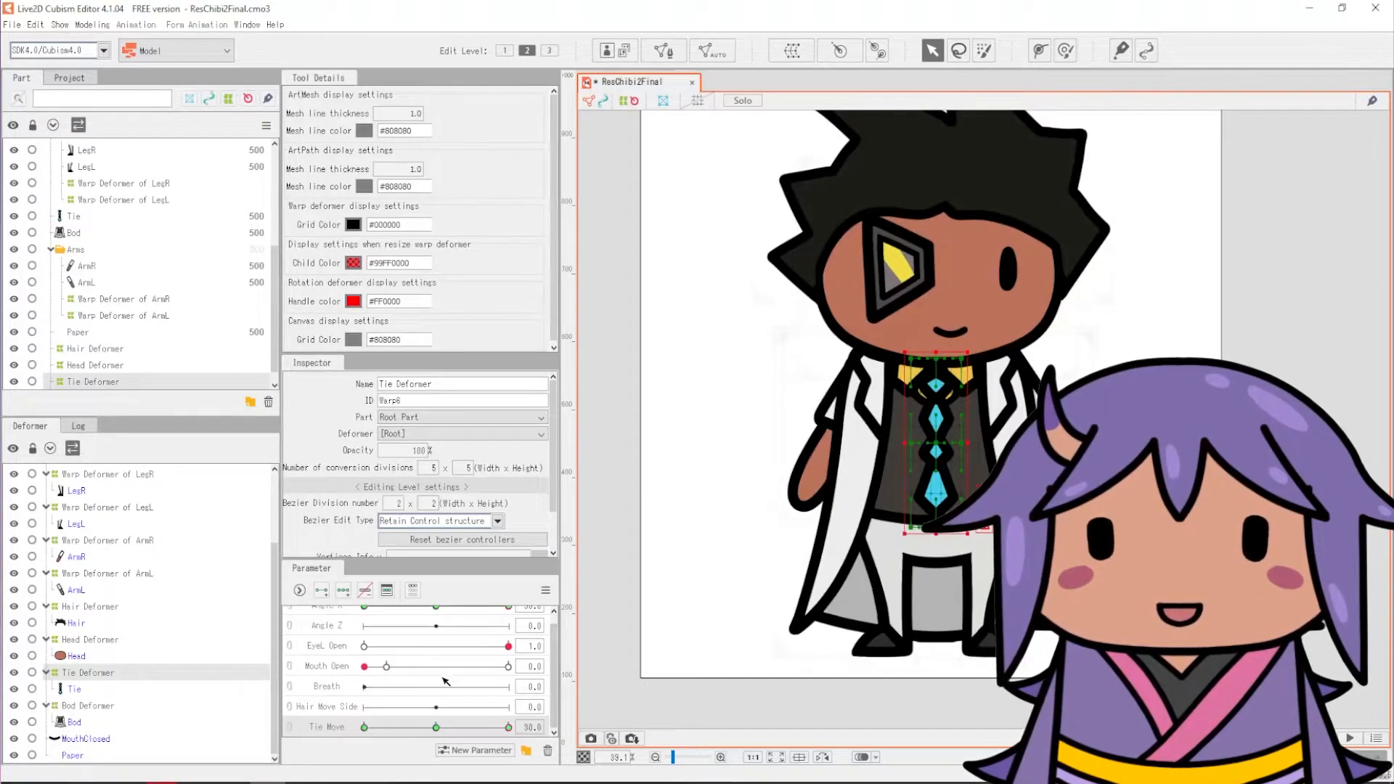
Step: Swing the lower end of the Tie Deformer to opposite sides at Tie Move 30 and -30
left_click(508, 607)
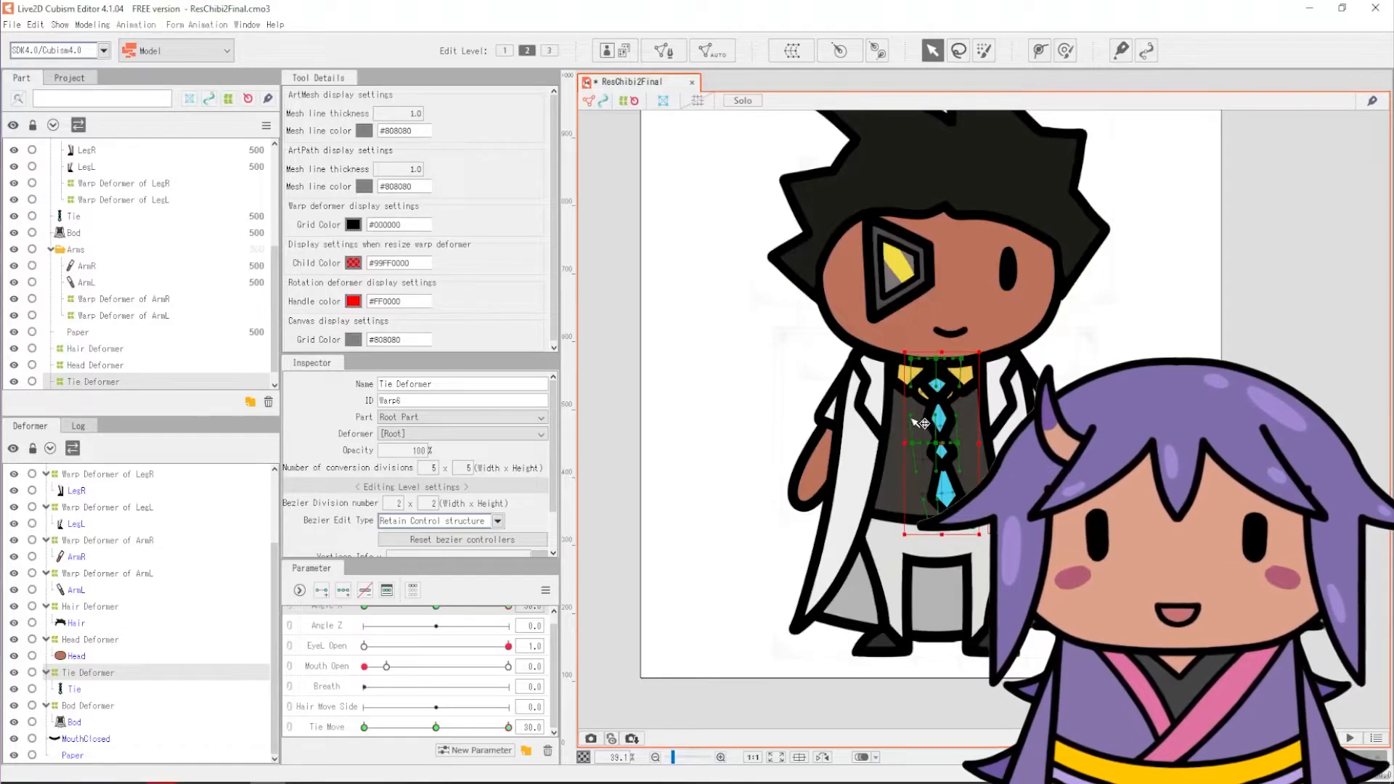
left_click(364, 727)
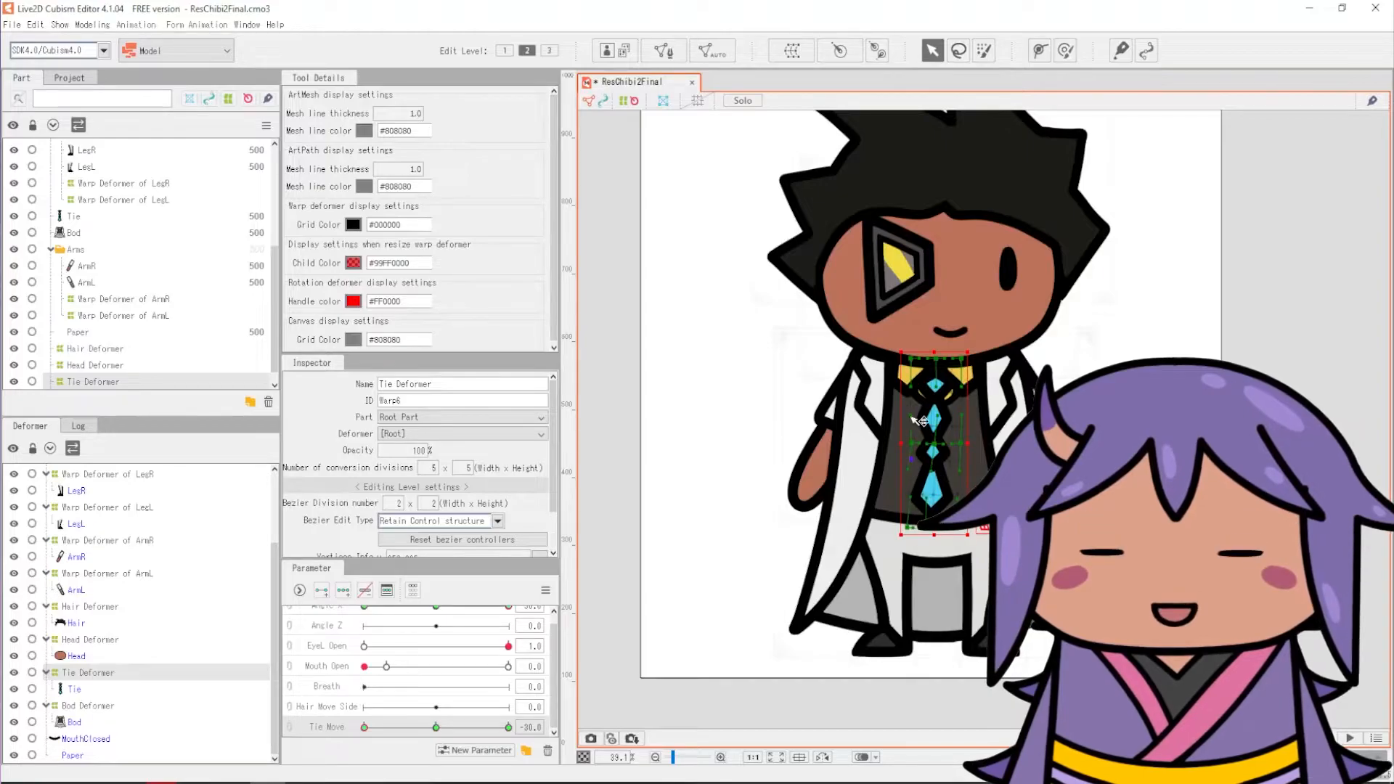
Step: Check the tie's swing between Tie Move -30 and 0
left_click(438, 727)
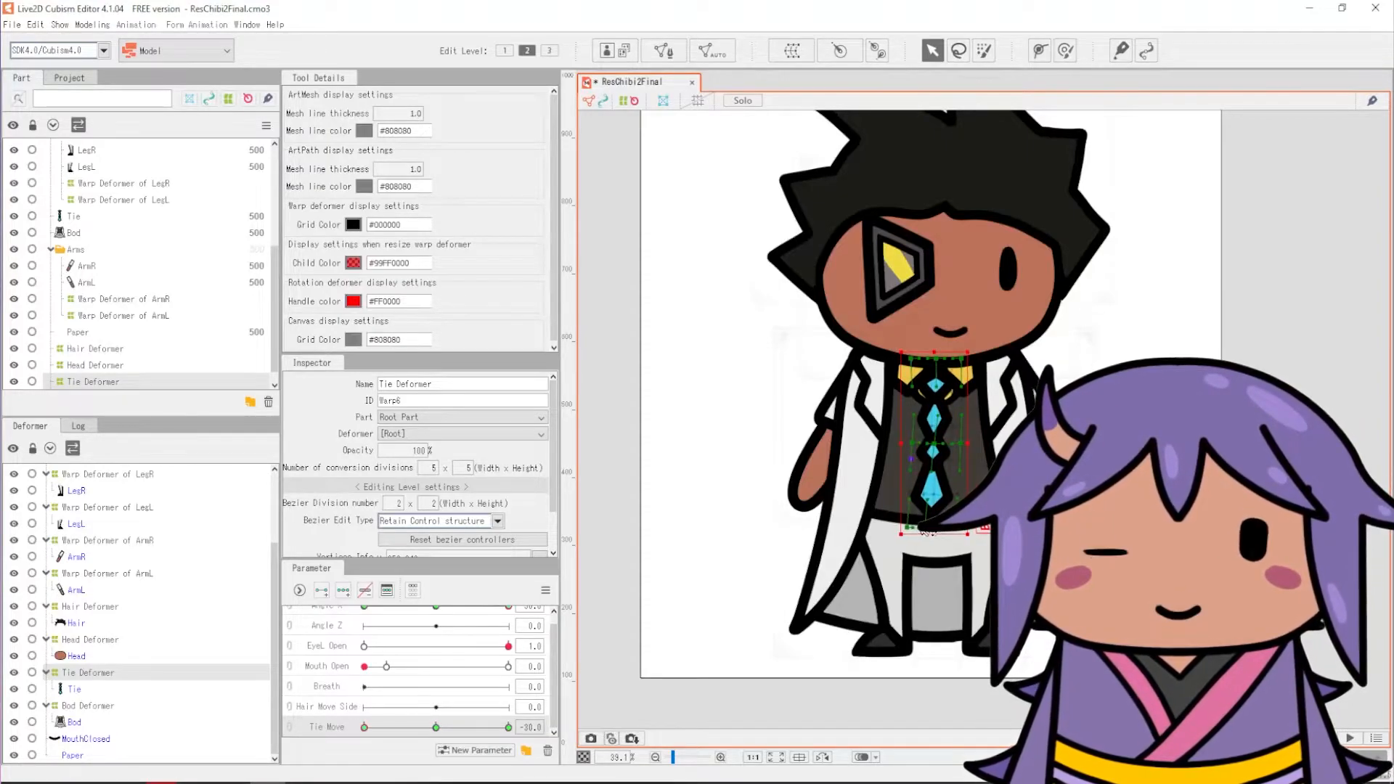
left_click(384, 728)
left_click_drag(423, 716, 435, 719)
Step: Open the Physics/Scene Blending Settings, try to delete a preset and look at the group editing
left_click(60, 25)
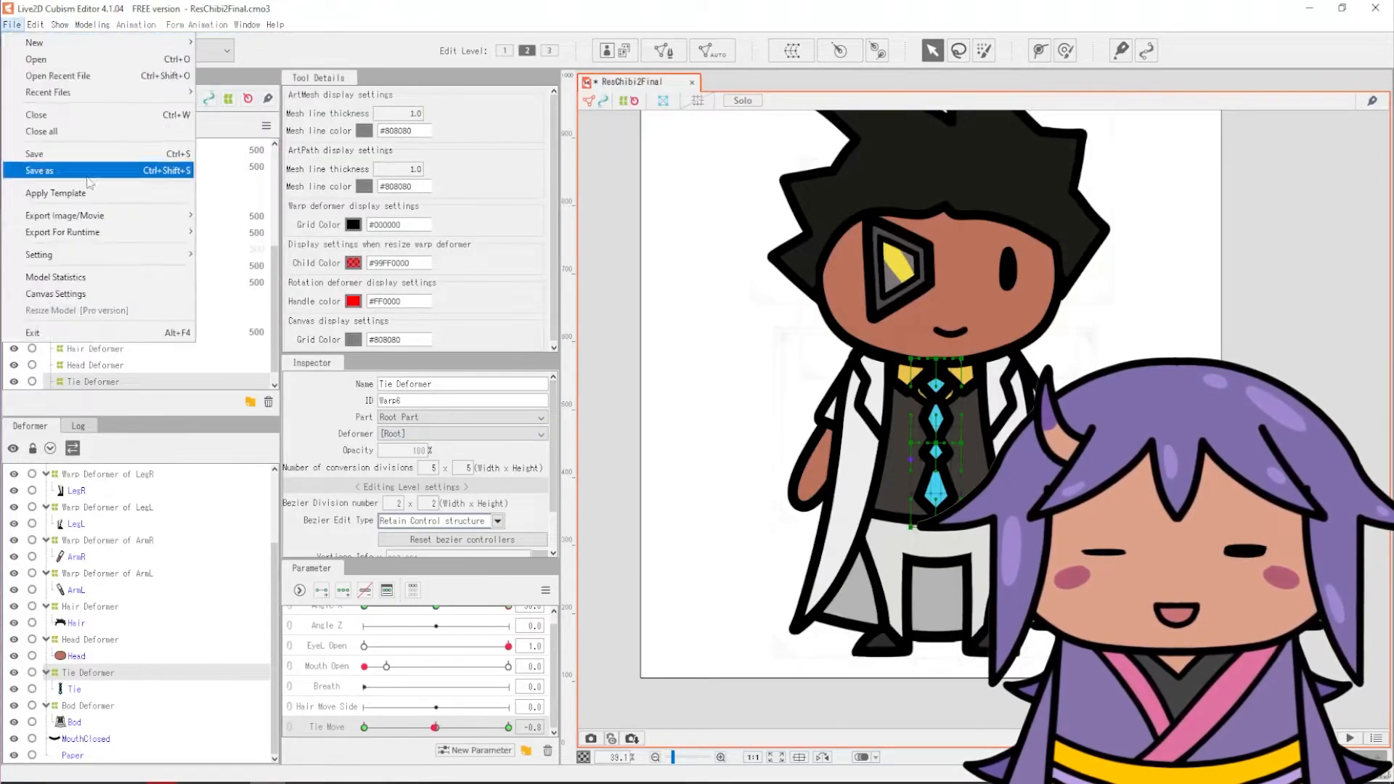
left_click(92, 24)
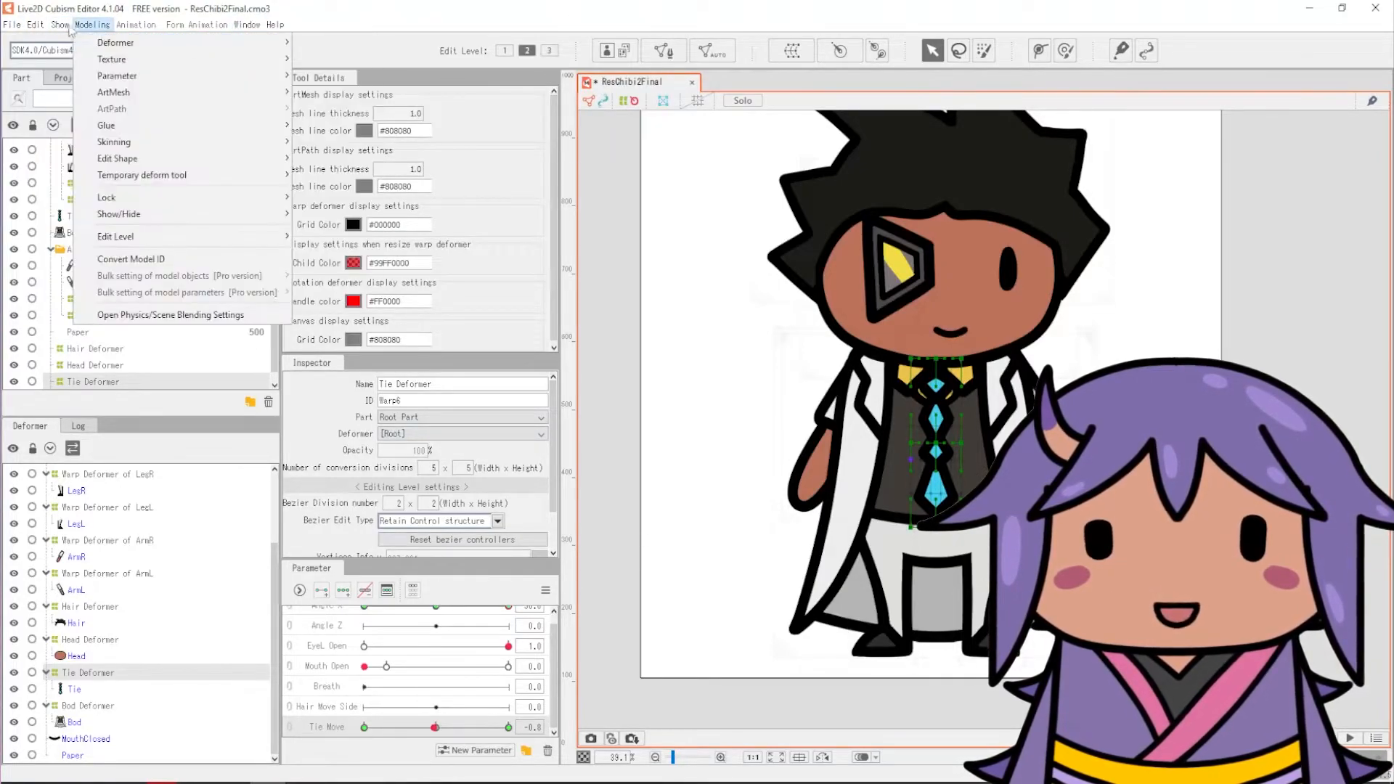
left_click(128, 315)
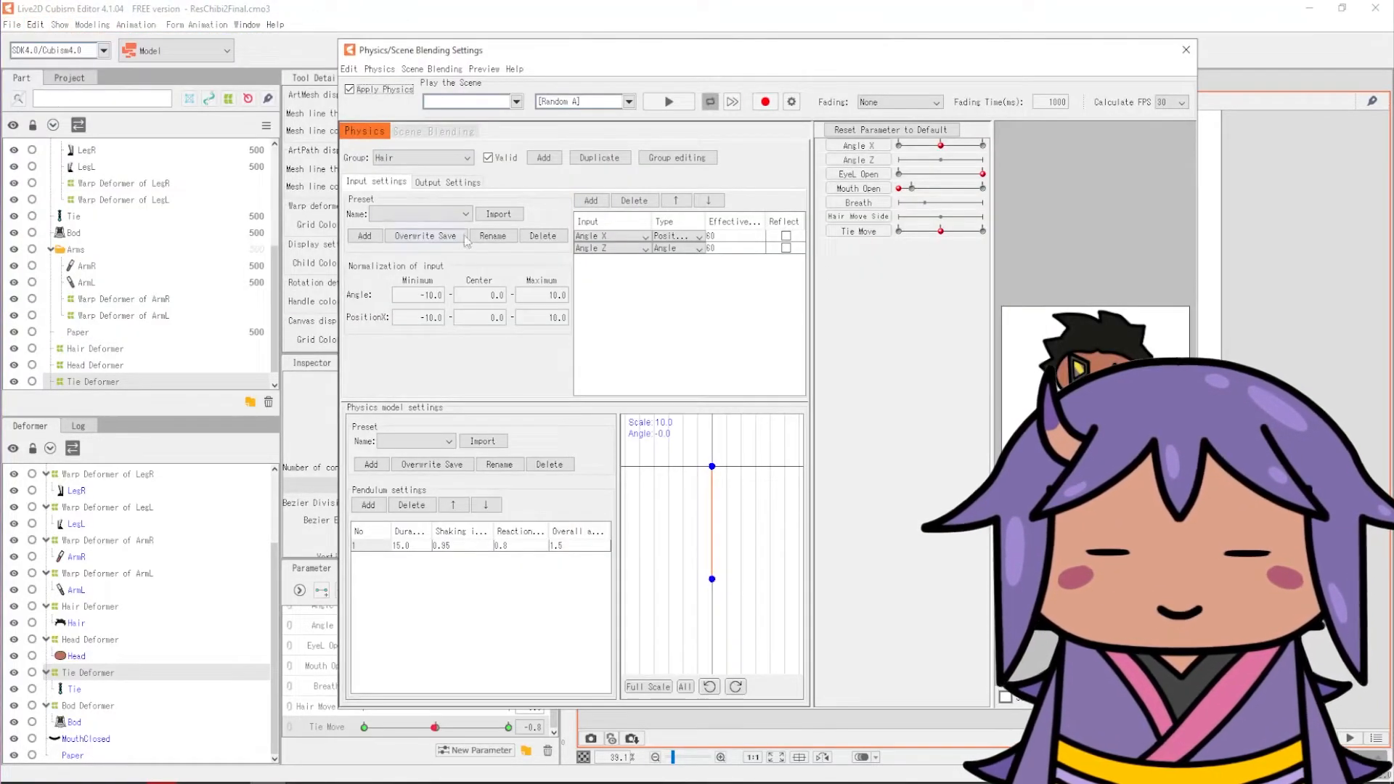
left_click(634, 201)
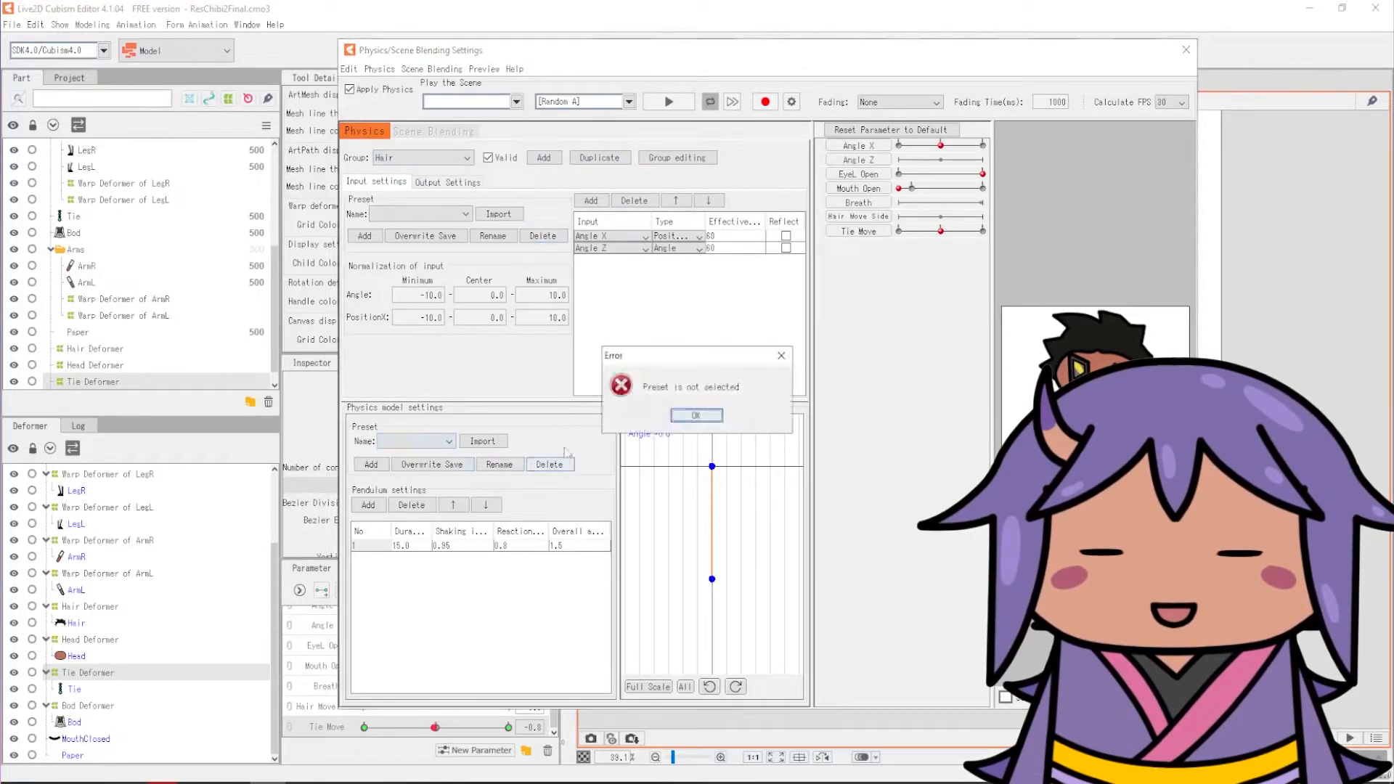
left_click(709, 413)
left_click(676, 158)
left_click(1043, 177)
Step: Create a physics group named Tie with the Body Input preset and a Clothes physics model preset
left_click(543, 158)
type("Tie")
left_click(878, 409)
left_click(802, 451)
left_click(877, 430)
left_click(806, 522)
left_click(740, 467)
left_click(879, 430)
left_click(821, 510)
left_click(880, 430)
left_click(821, 457)
left_click(784, 468)
Step: Try Tie Move in the preview and import a physics model preset into the Tie group
left_click_drag(940, 231, 901, 231)
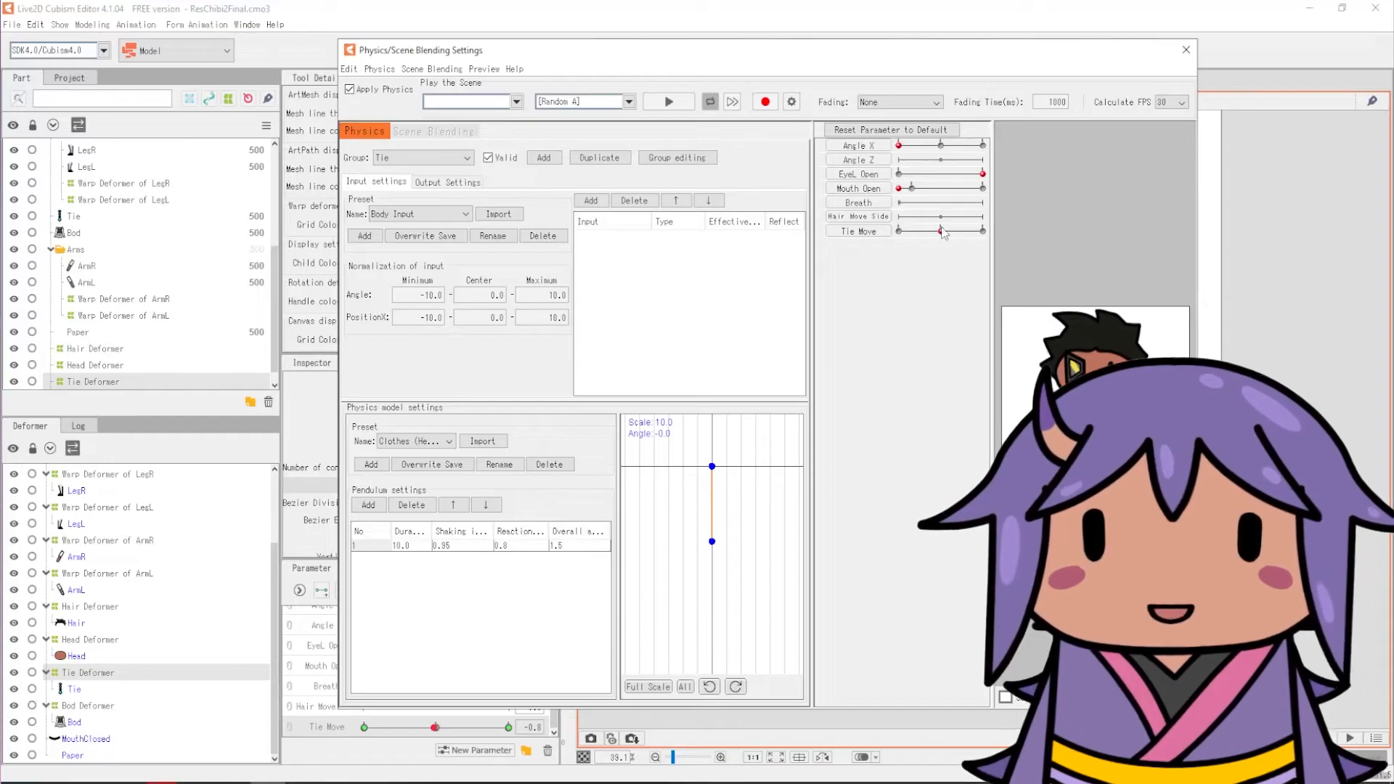
left_click(415, 441)
left_click(387, 541)
left_click(483, 441)
left_click(419, 214)
left_click(422, 157)
Step: Delete all existing physics groups
left_click(677, 158)
left_click(973, 306)
left_click(670, 414)
left_click(973, 307)
left_click(669, 595)
Step: Add a physics group named Tie using the Head Input preset, the Hair (Long) physics model and Tie Move as output
left_click(544, 157)
type("Tie")
left_click(880, 410)
left_click(815, 452)
left_click(879, 430)
left_click(879, 410)
left_click(815, 439)
left_click(880, 430)
left_click(715, 445)
left_click(879, 430)
left_click(815, 493)
left_click(740, 467)
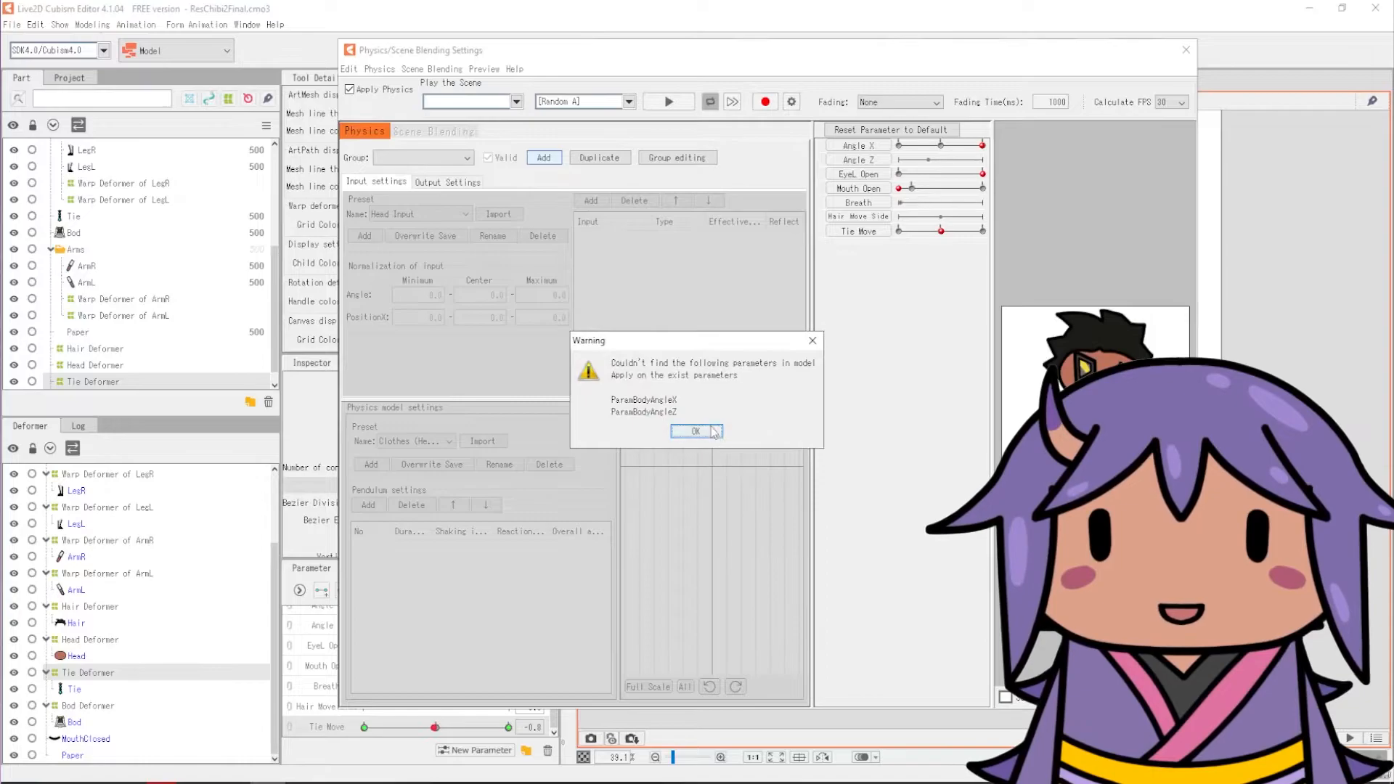
left_click(702, 432)
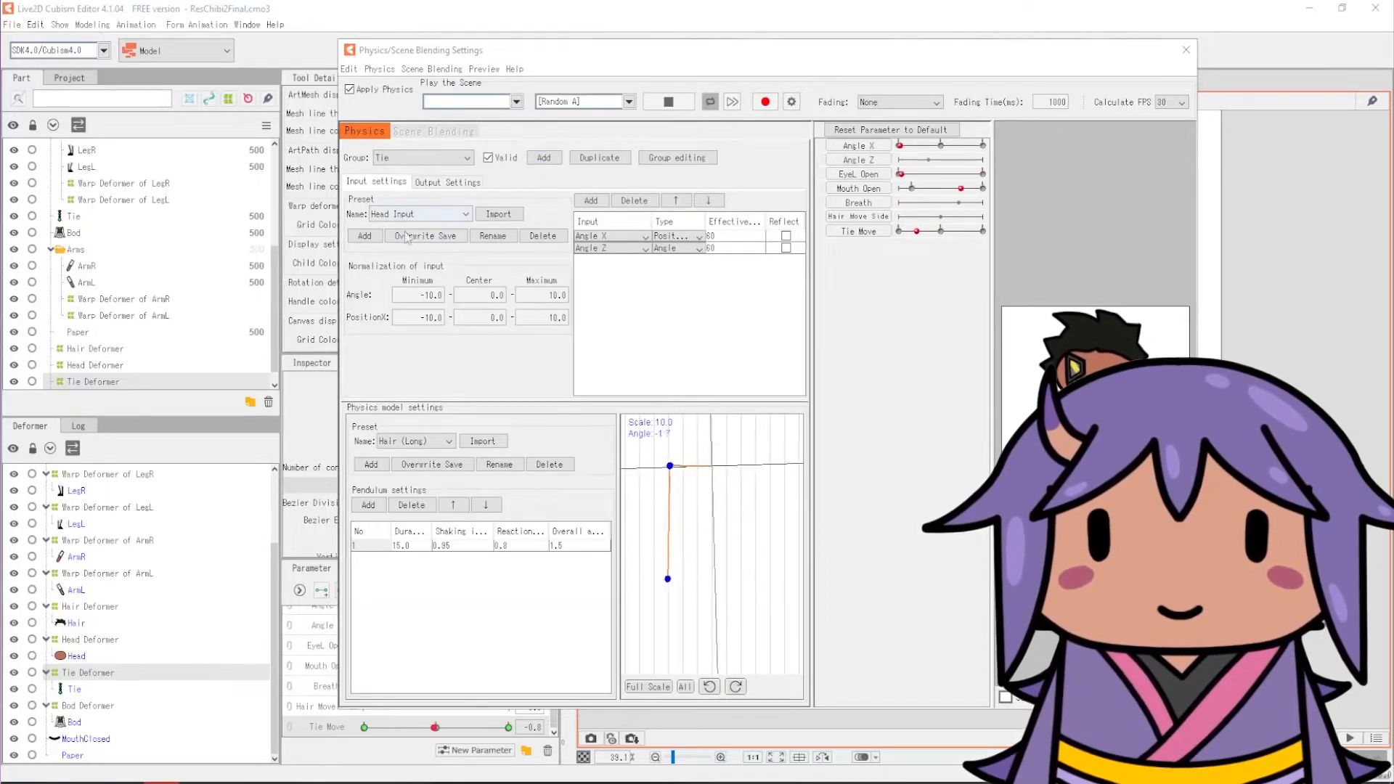
Step: Change the Tie group's first input to Tie Move and the Angle Z input's type to position
left_click(447, 182)
left_click(668, 102)
left_click(375, 181)
left_click(643, 236)
left_click(610, 295)
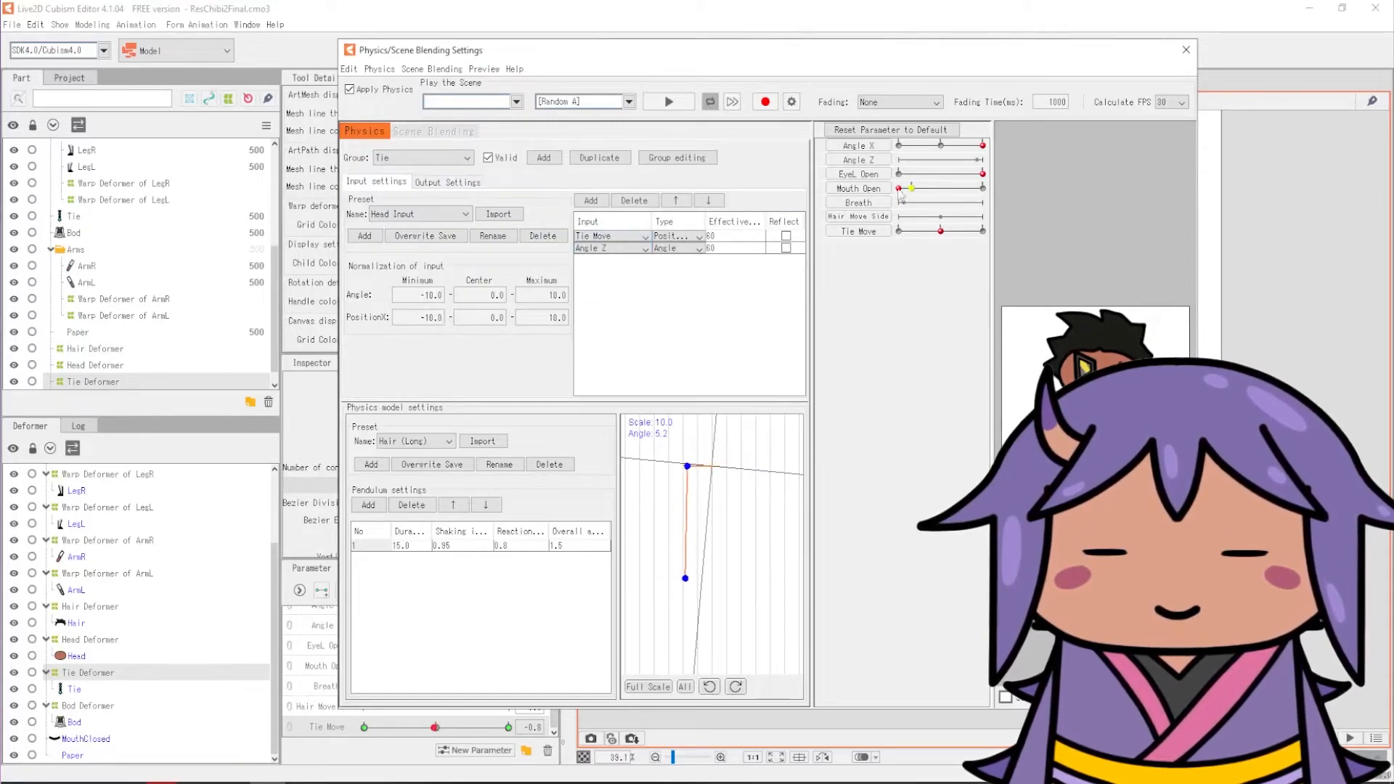
left_click(699, 248)
left_click(671, 258)
Step: Play the random motion preview for the Tie group, examine its output scale and close the physics settings
left_click(429, 214)
left_click(429, 227)
left_click(429, 214)
left_click(428, 231)
left_click(668, 102)
left_click(446, 182)
left_click(453, 240)
left_click(641, 245)
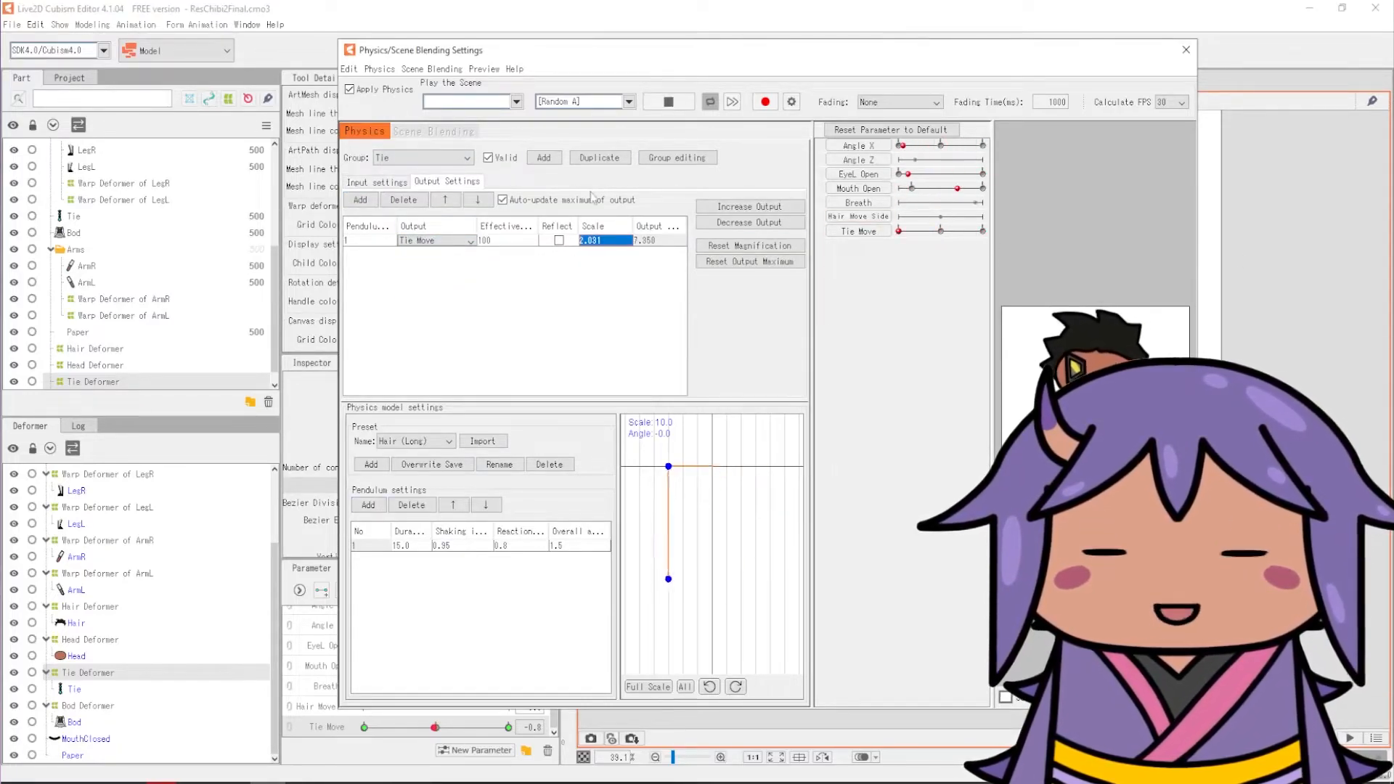
left_click(1185, 49)
Step: Check the tie on the canvas at different Angle X and Tie Move values
scroll(435, 725, "up", 1)
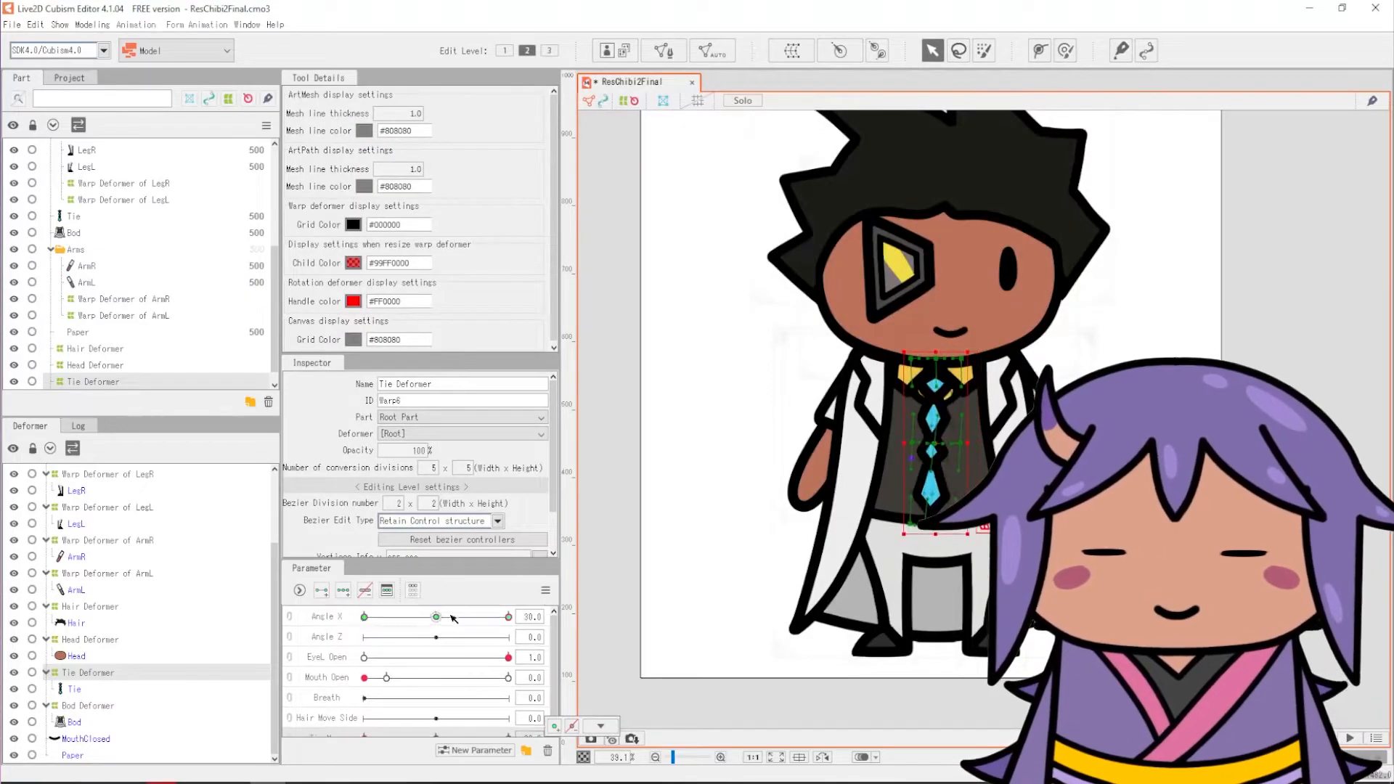
scroll(437, 727, "down", 1)
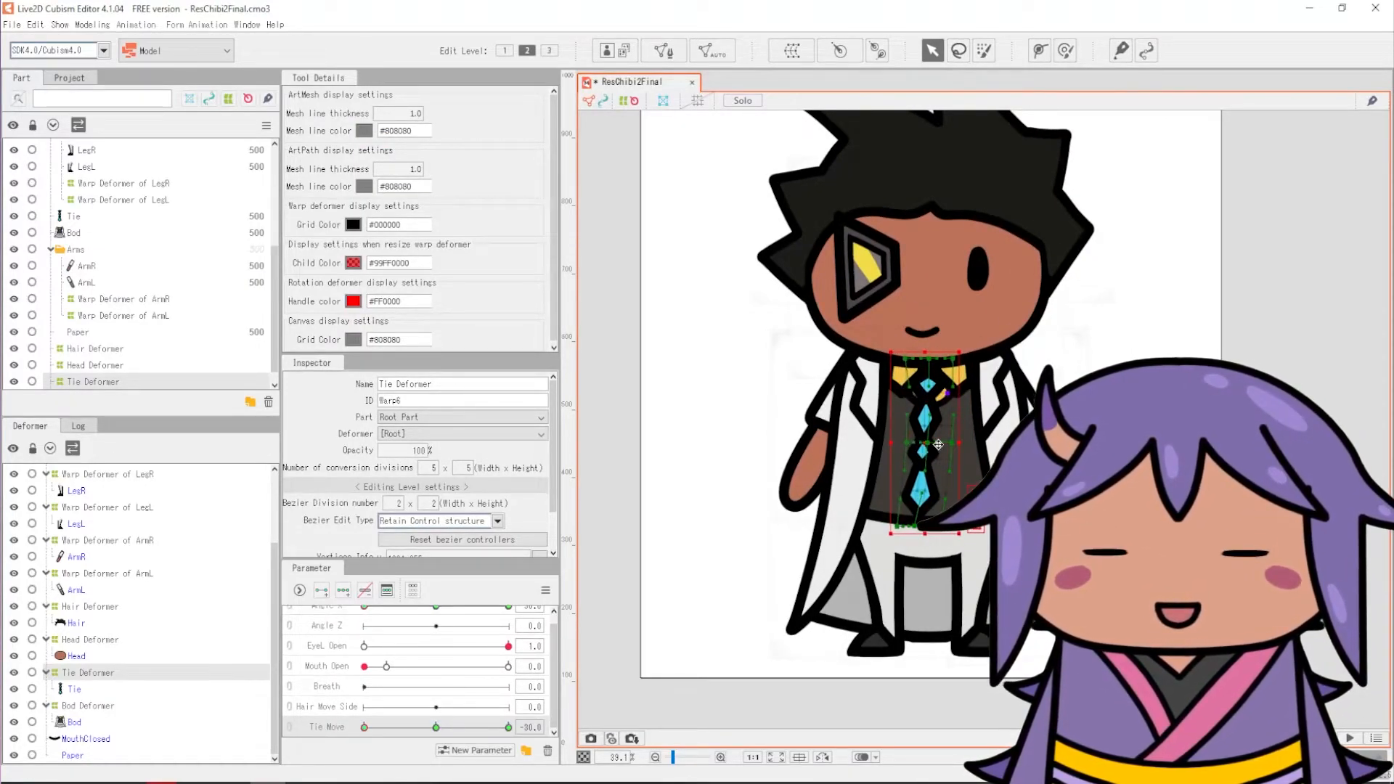
scroll(421, 668, "up", 1)
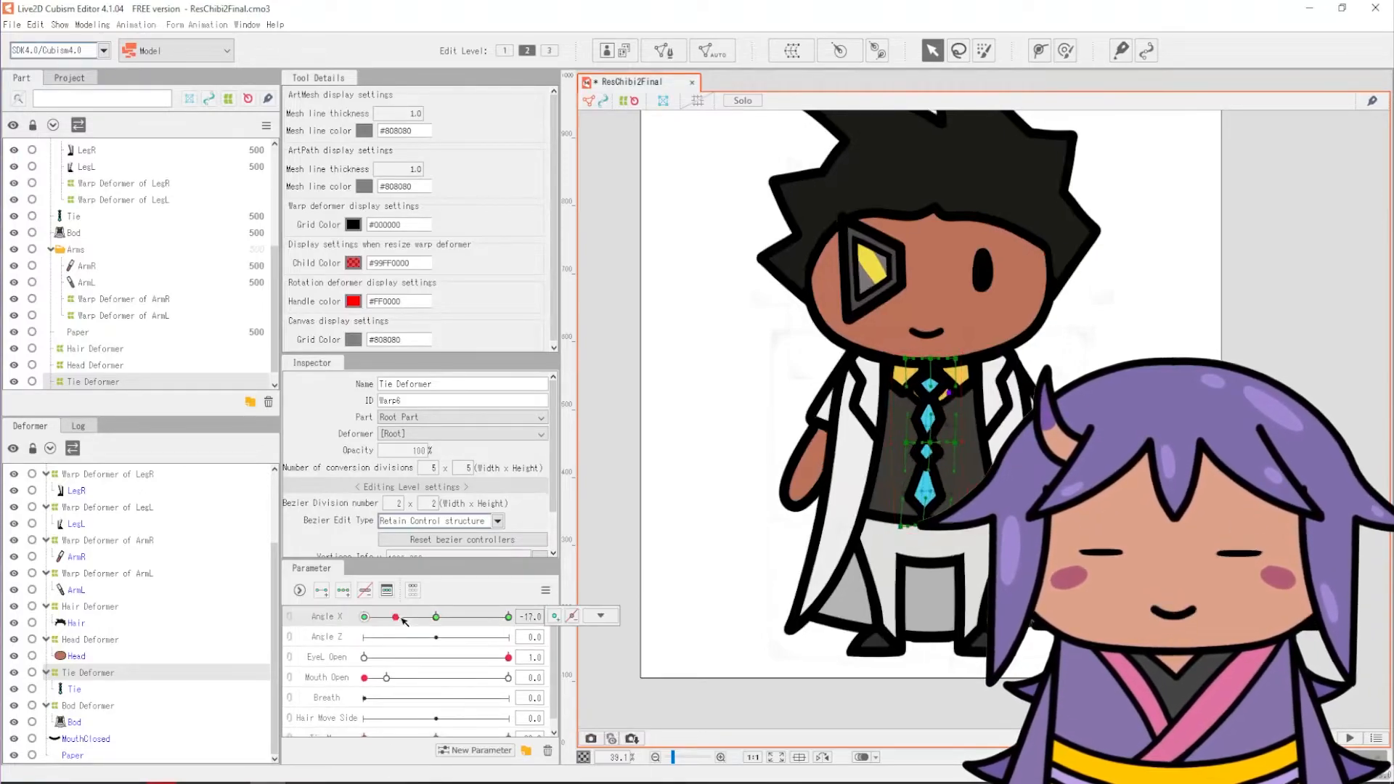
Step: Reopen the physics settings and set the Tie group's first input to Angle X
left_click(58, 25)
mouse_move(92, 25)
left_click(152, 316)
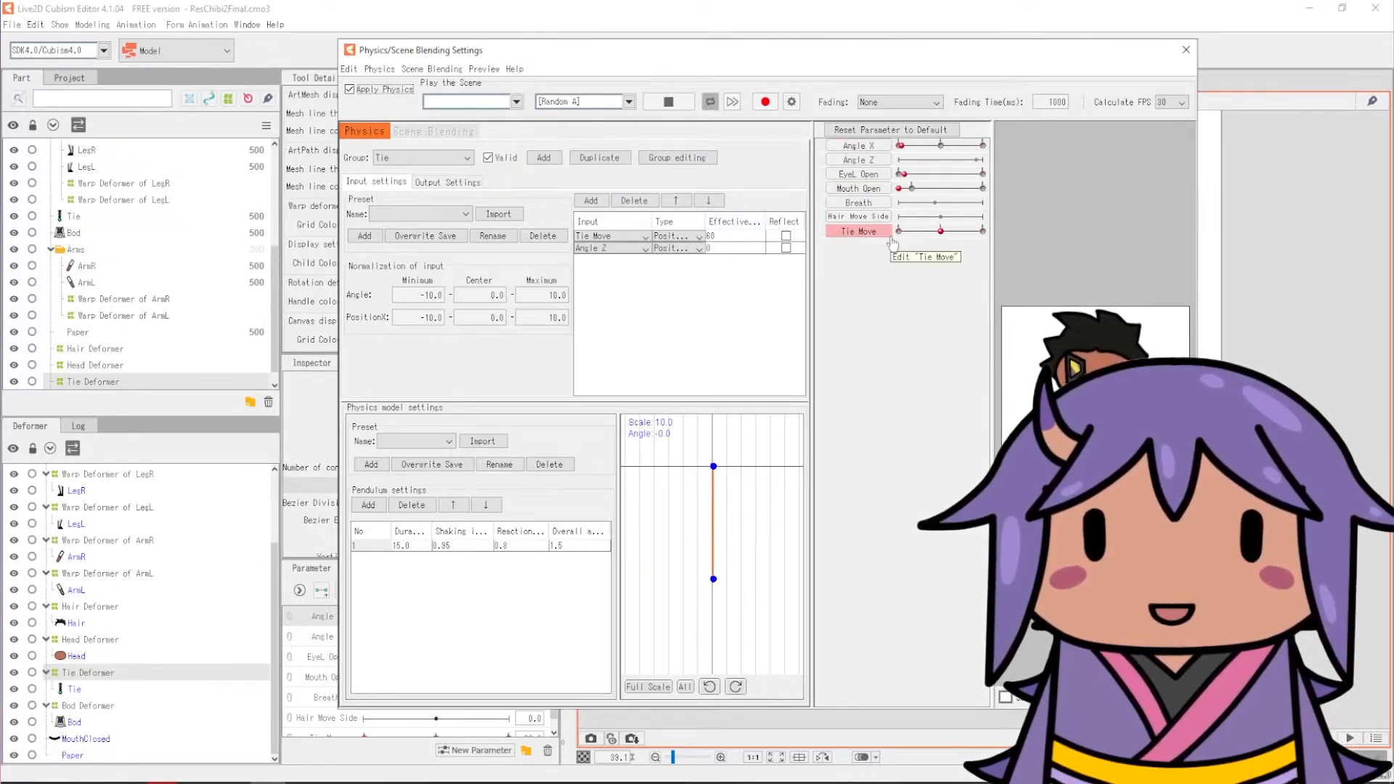
left_click(447, 181)
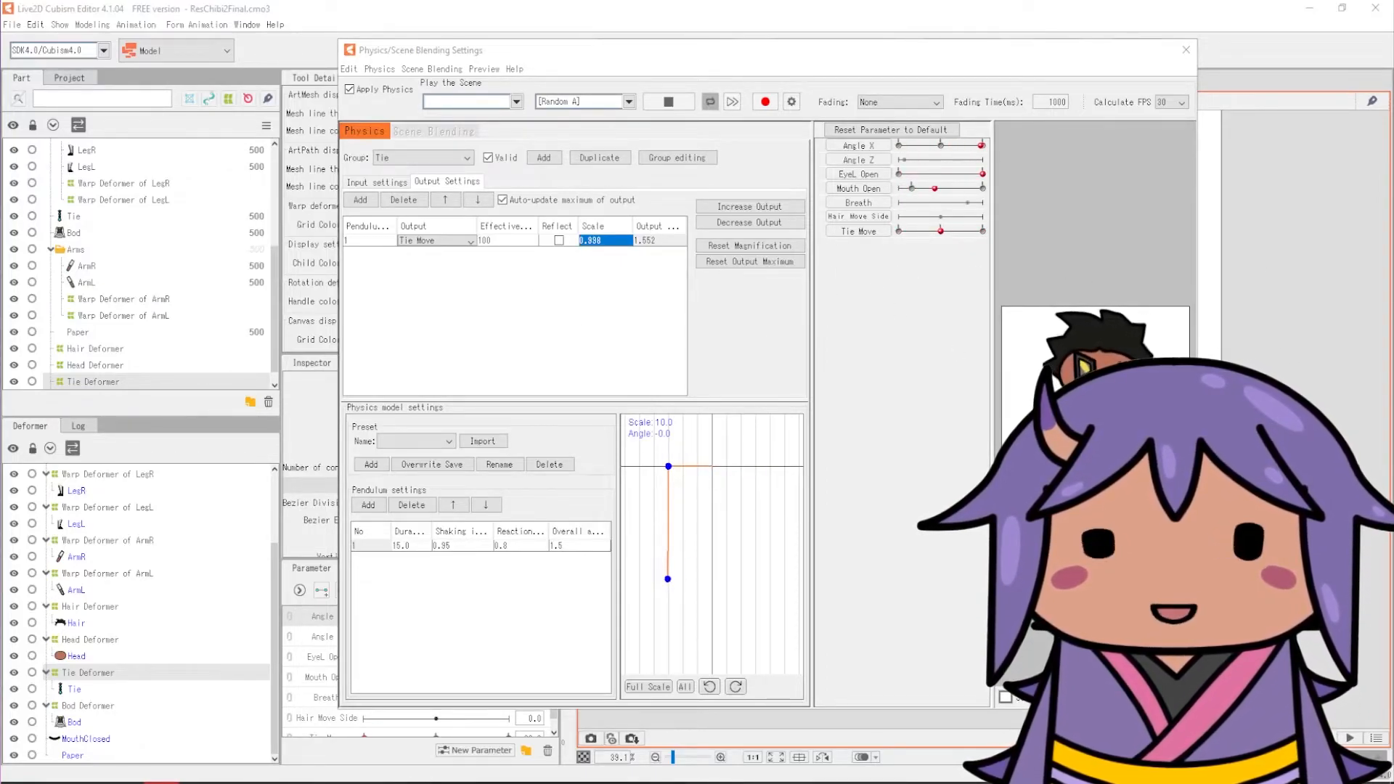
left_click(377, 183)
left_click(611, 236)
left_click(610, 248)
left_click(611, 248)
left_click(610, 259)
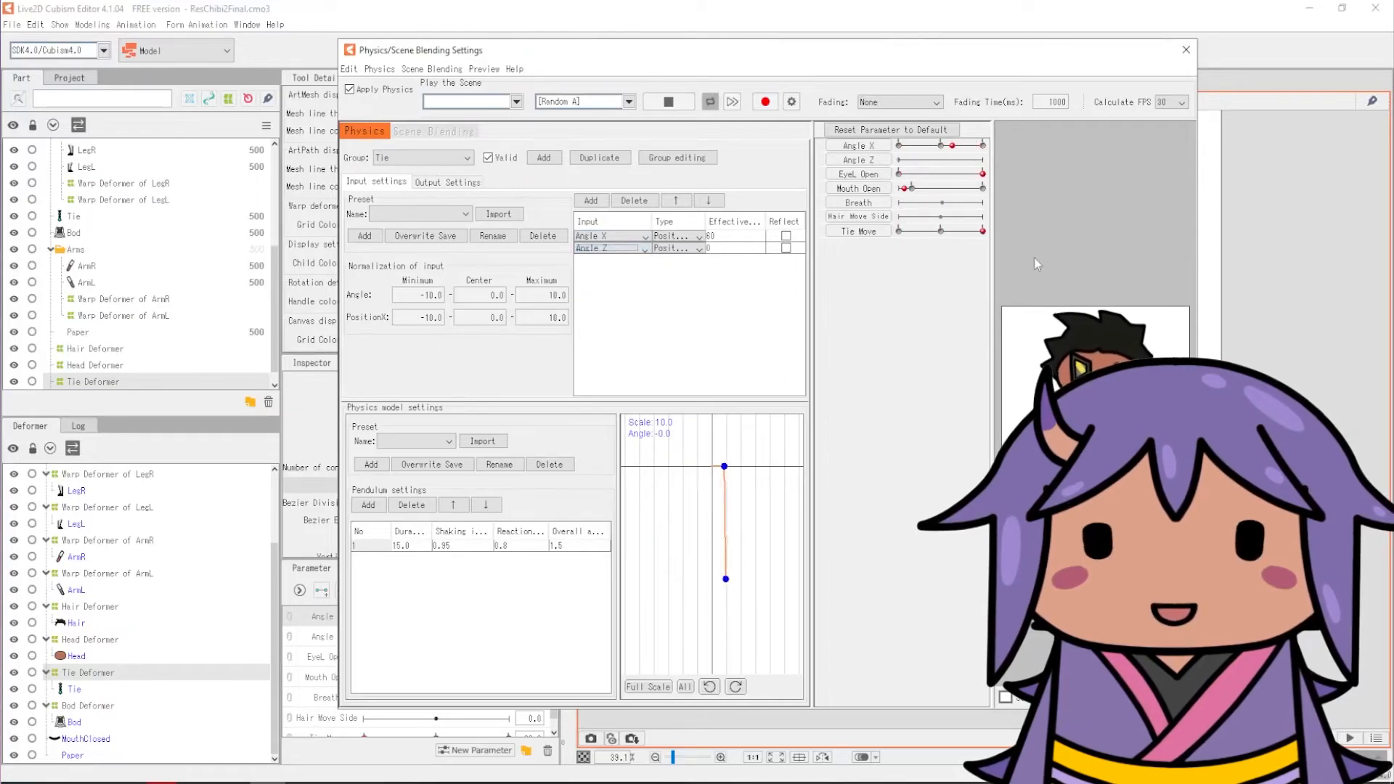
Step: Preview the Tie physics with the Random Pose motion and examine its input and output settings
left_click(628, 102)
left_click(578, 127)
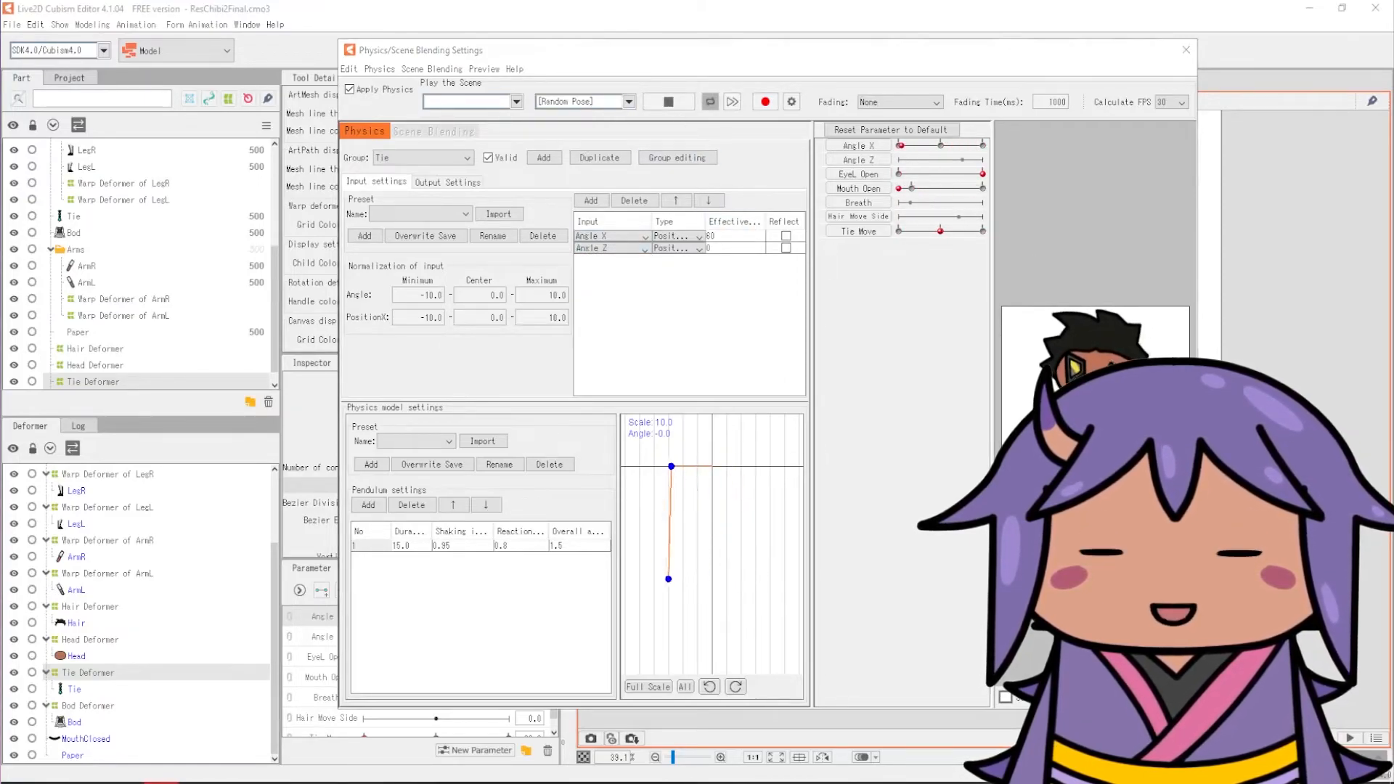
left_click(447, 181)
left_click(360, 200)
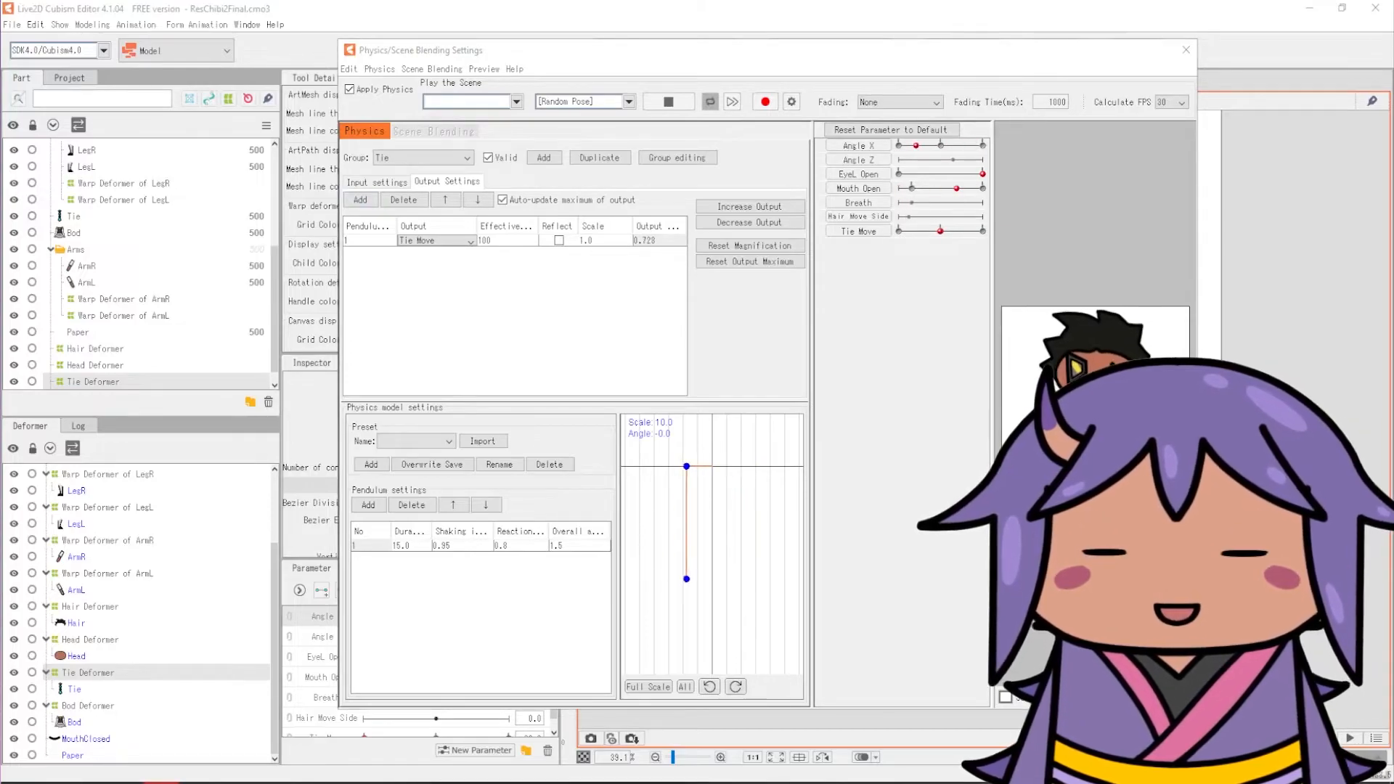
left_click(377, 182)
left_click(603, 236)
left_click(673, 259)
left_click(1185, 50)
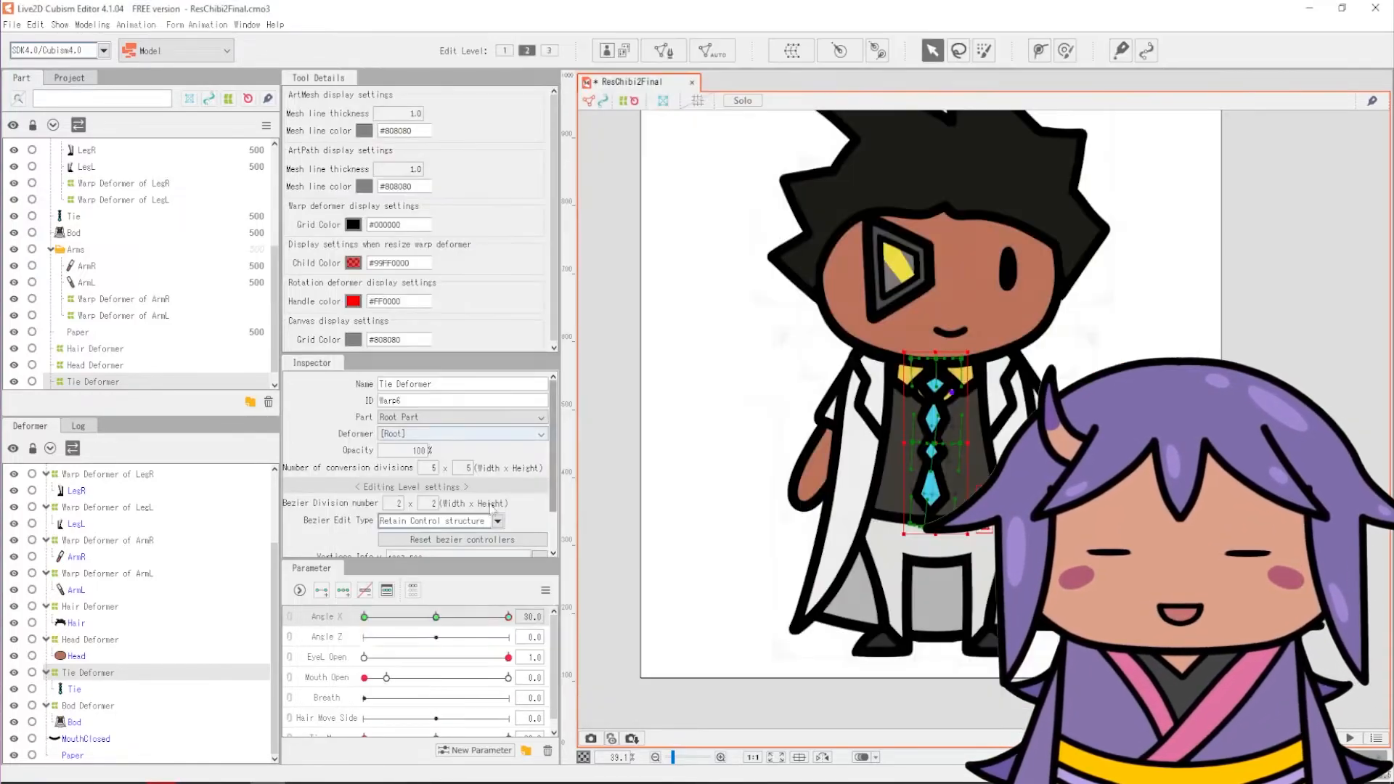
Step: Delete the Angle Z and Hair Move Side parameters
left_click(327, 698)
left_click(547, 750)
left_click(667, 417)
Step: Reopen the physics settings, remove the Tie group's second input and open the group editing
left_click(91, 24)
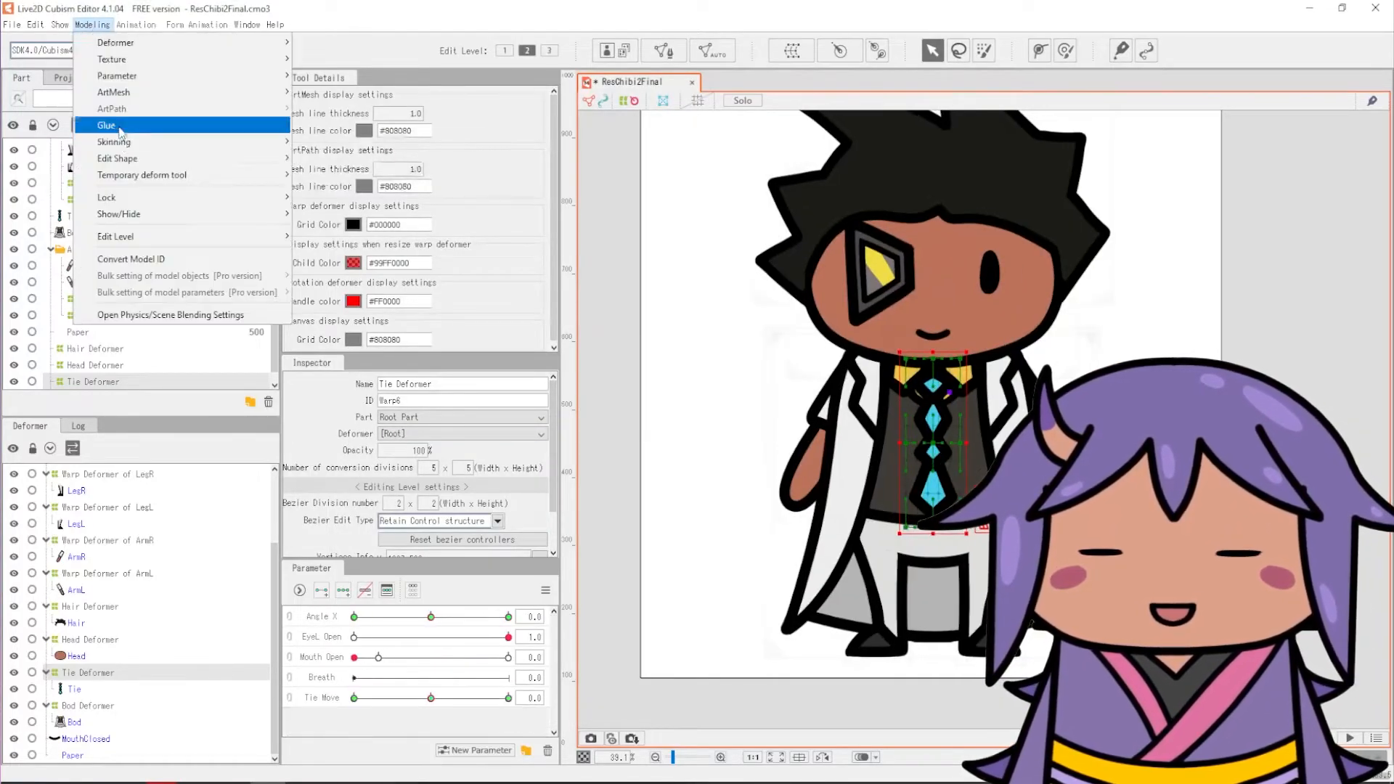
left_click(145, 314)
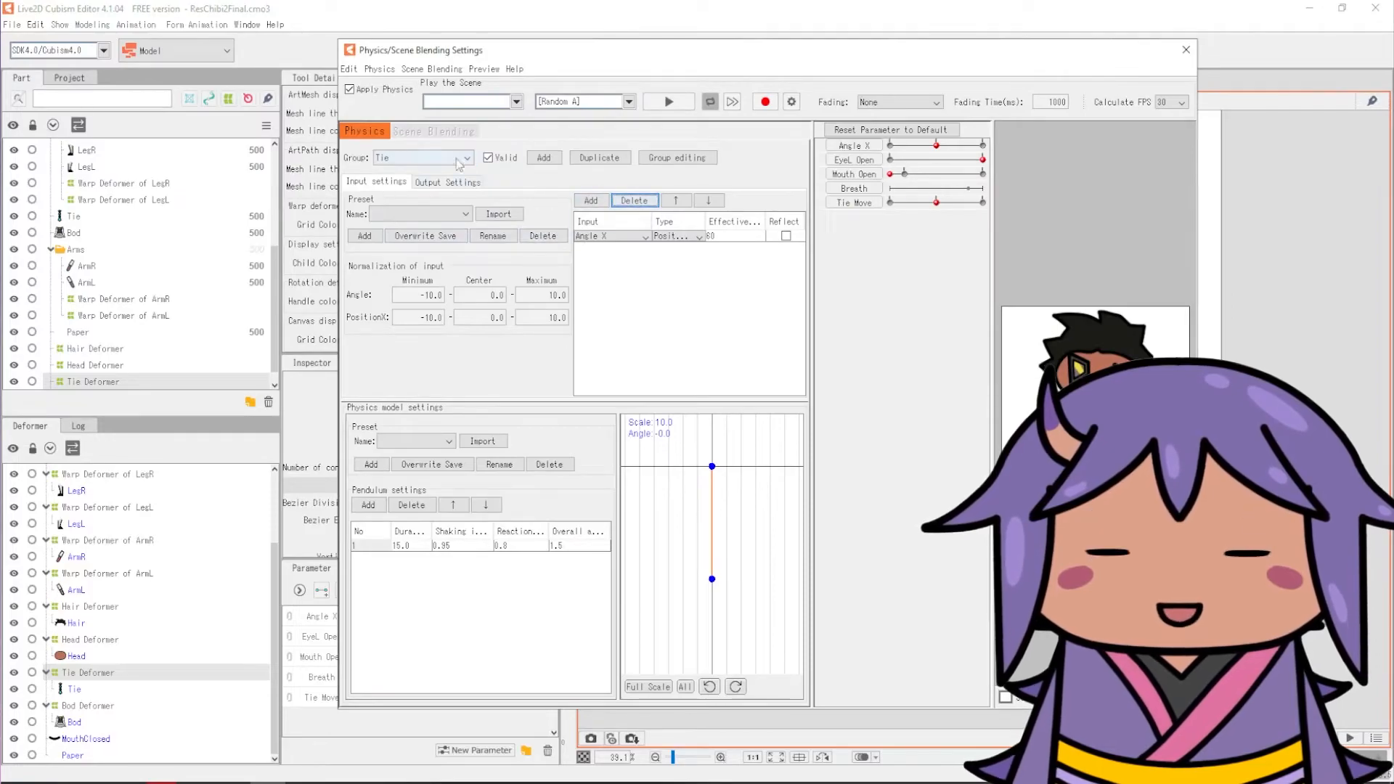
left_click(677, 158)
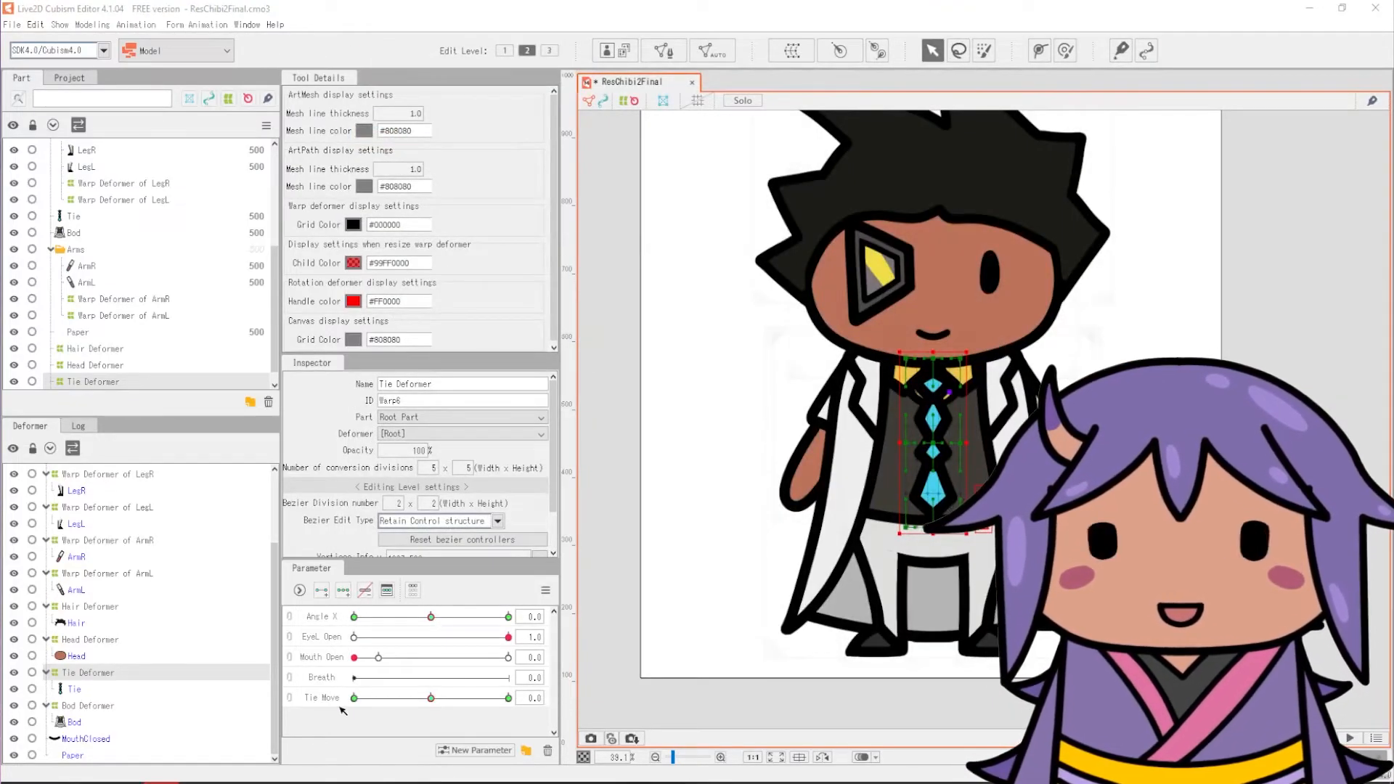
Step: Delete the Tie Move parameter
right_click(332, 701)
right_click(328, 708)
left_click(385, 727)
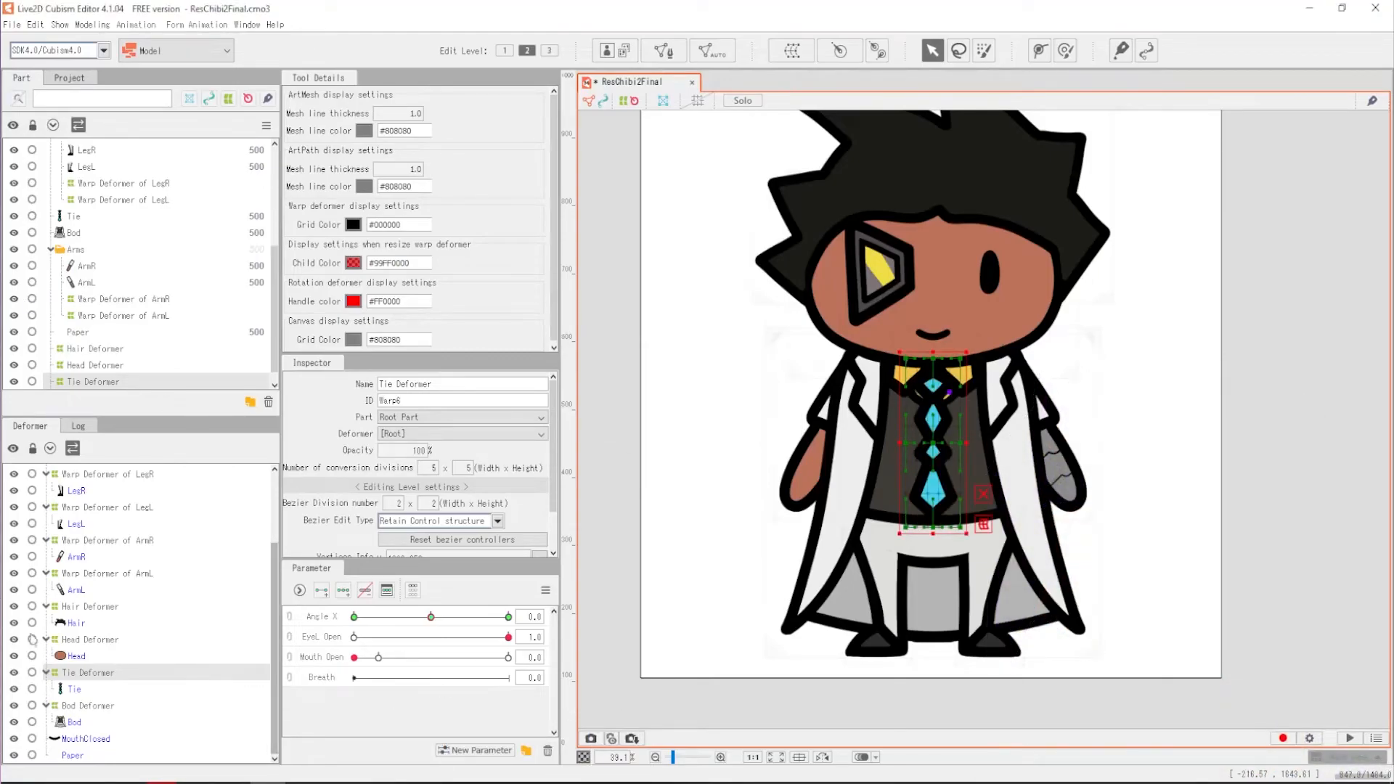
Step: Create a parameter named Tie and add three keys to it for the Tie Deformer
type("Tie")
left_click(671, 472)
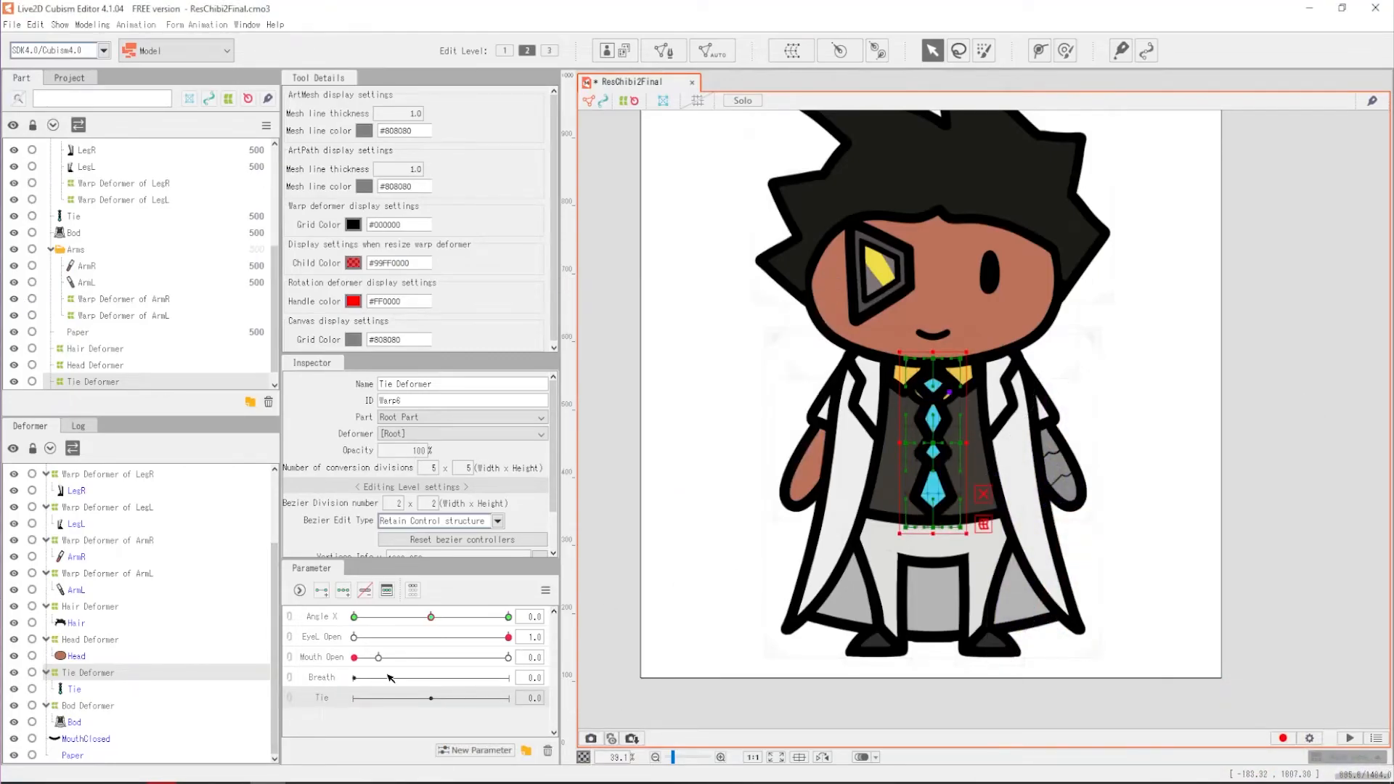
left_click(343, 590)
Step: Bend the lower end of the Tie Deformer to opposite sides at Tie -30 and 30
left_click(354, 698)
left_click_drag(905, 527, 941, 531)
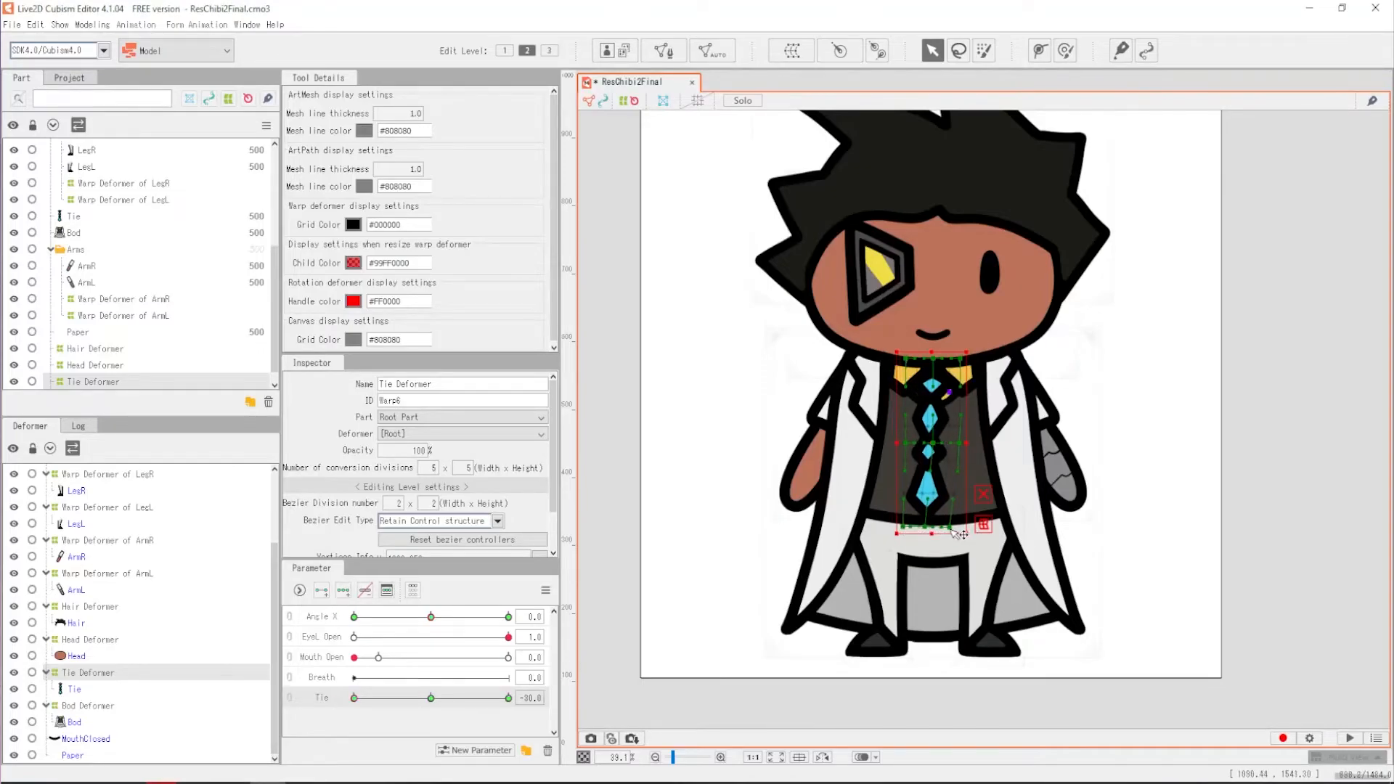
left_click_drag(947, 359, 916, 359)
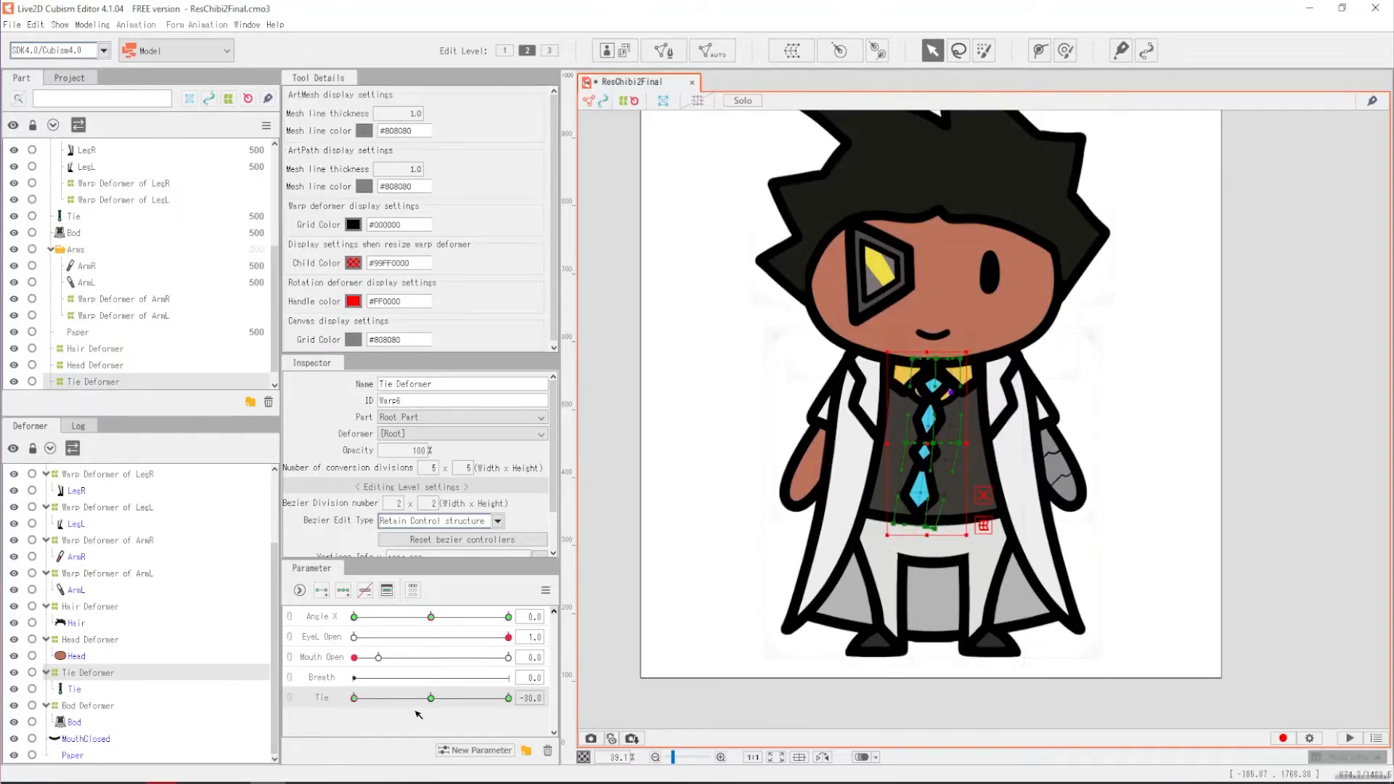
left_click(508, 698)
left_click_drag(960, 528, 969, 525)
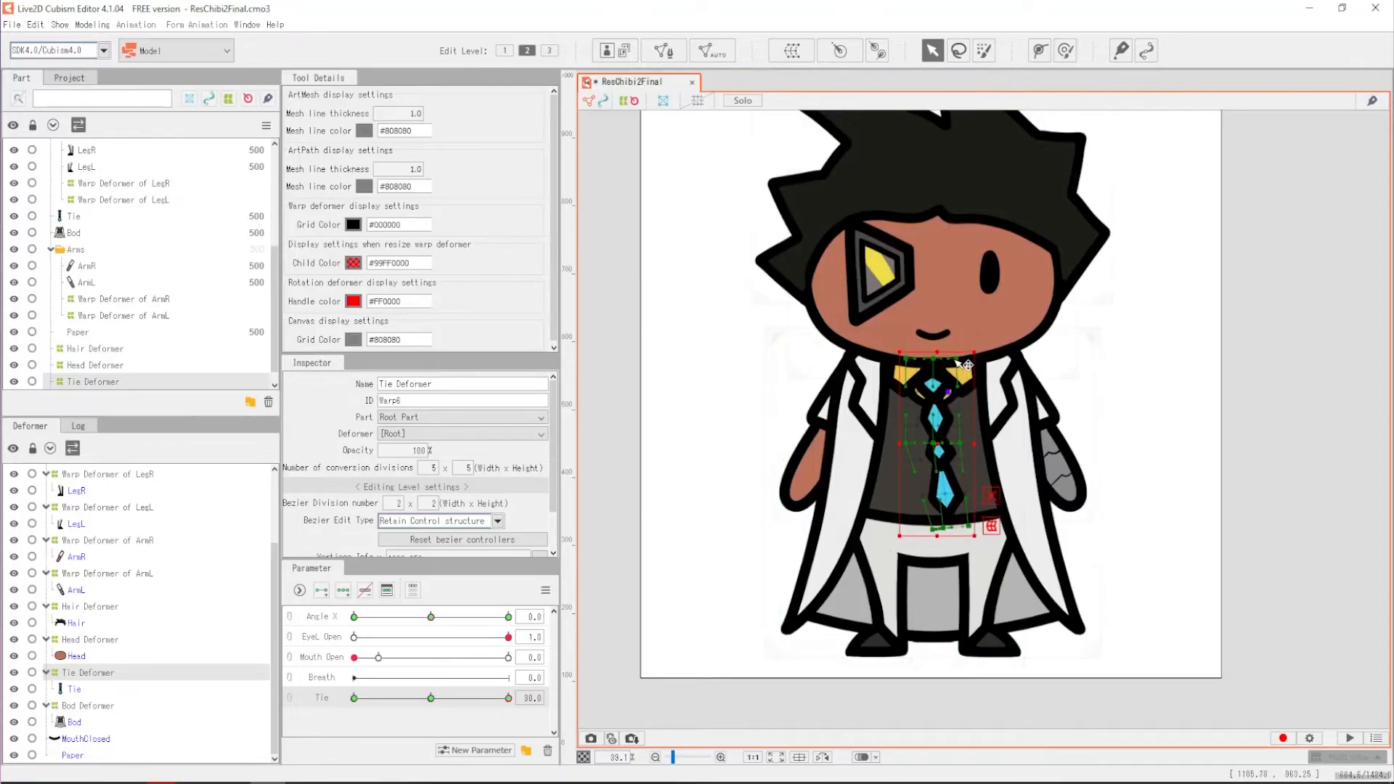
Step: Compare the tie's shape at Tie -30 and 30 and check the swing between them
left_click(354, 698)
left_click(508, 698)
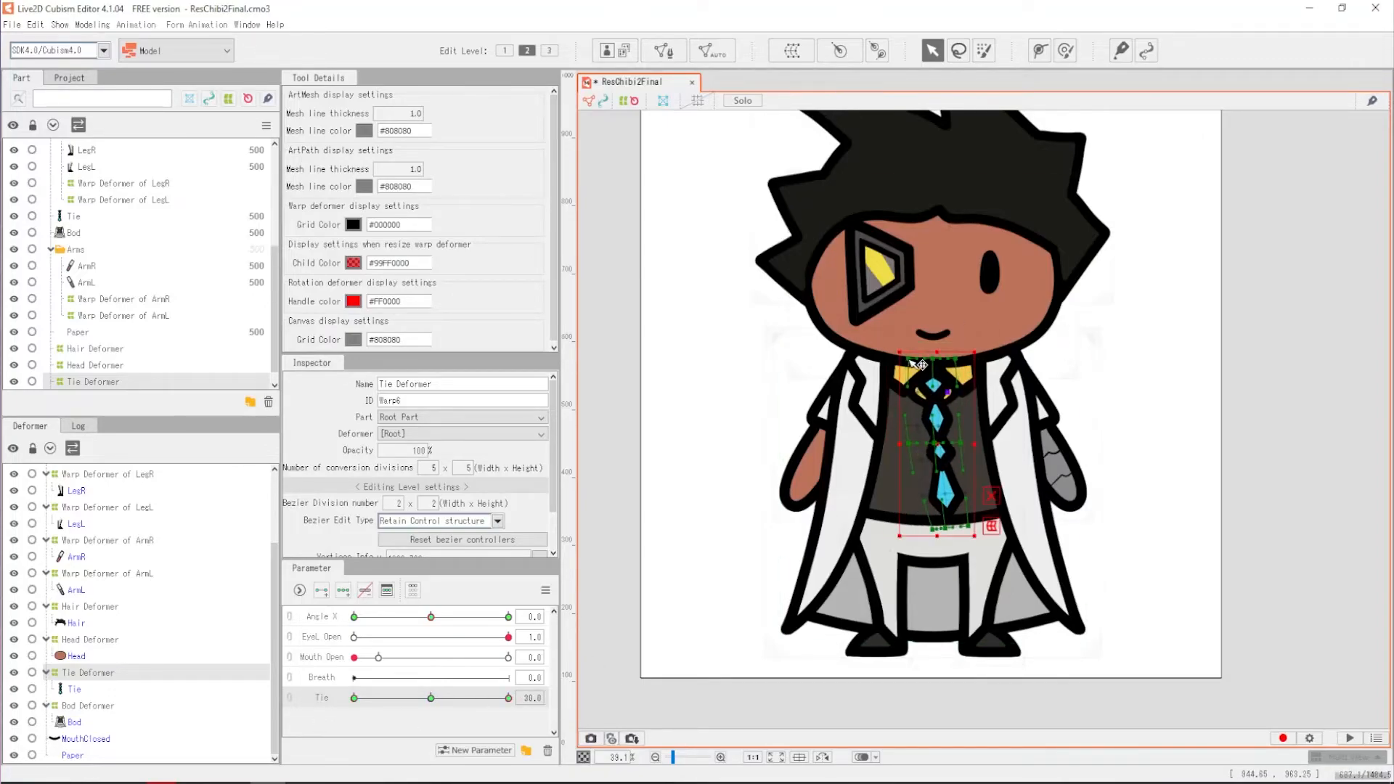
left_click(508, 698)
left_click(353, 698)
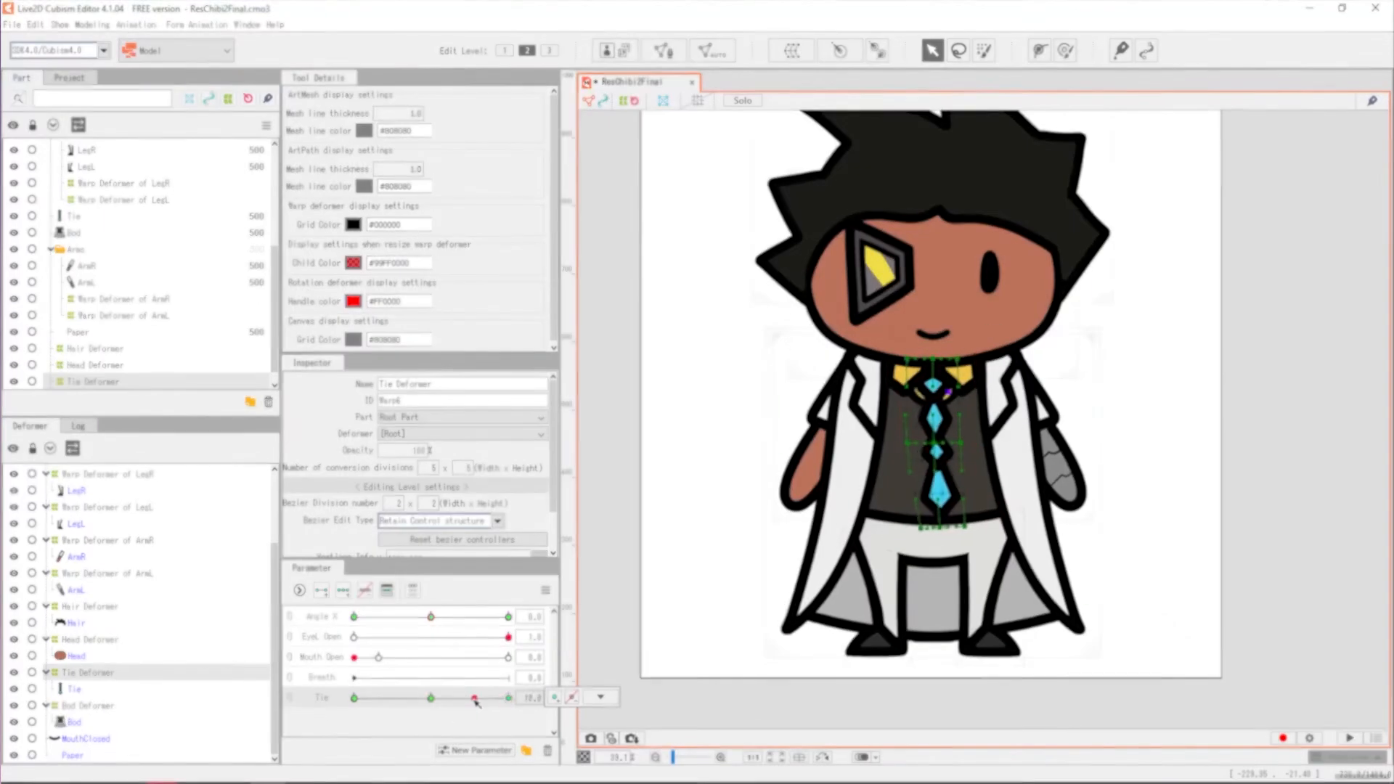